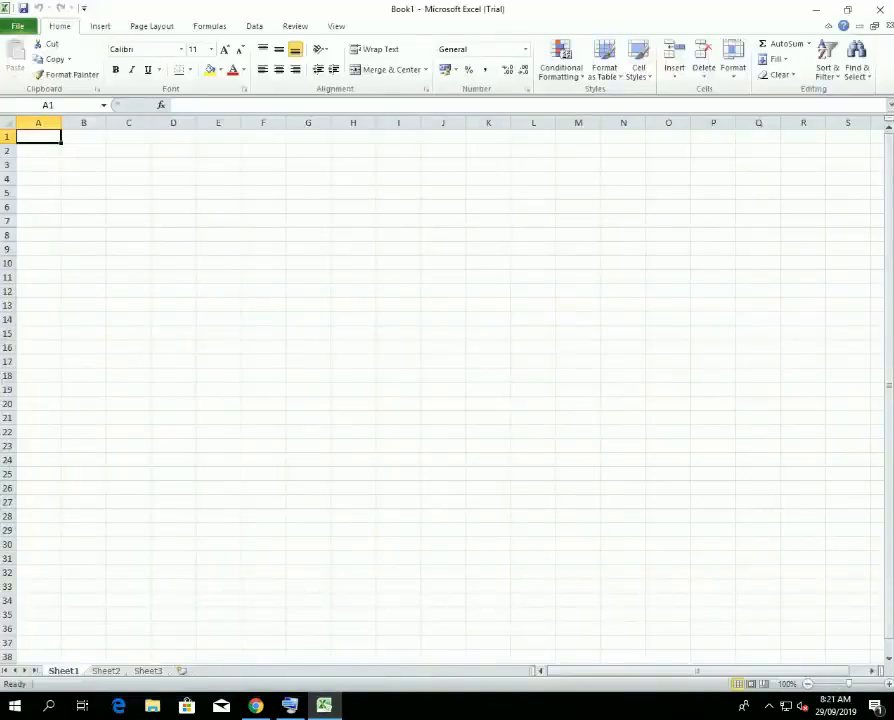
click(27, 141)
double_click(28, 140)
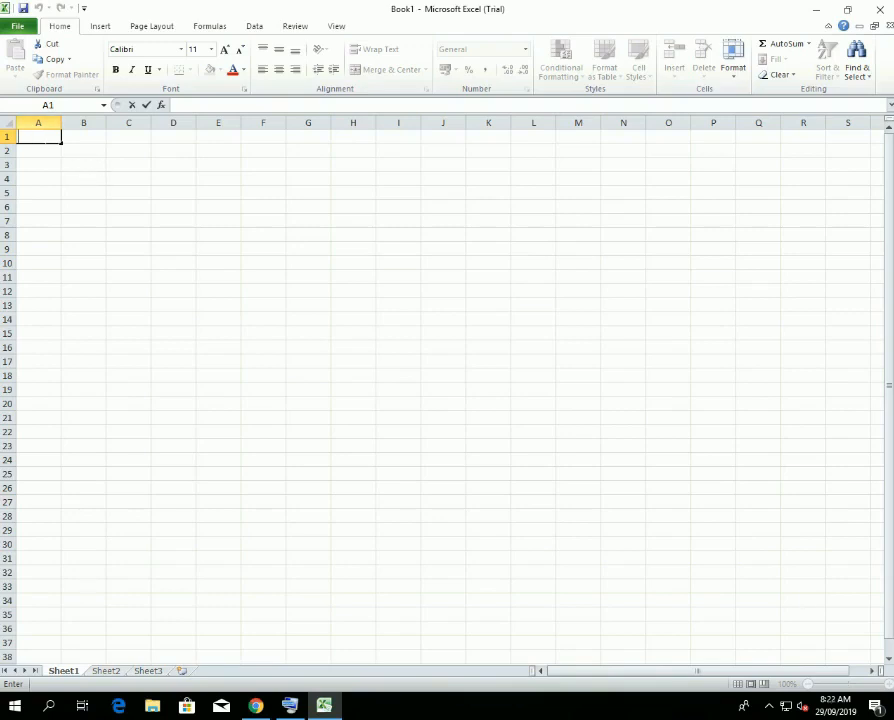
double_click(44, 139)
click(170, 142)
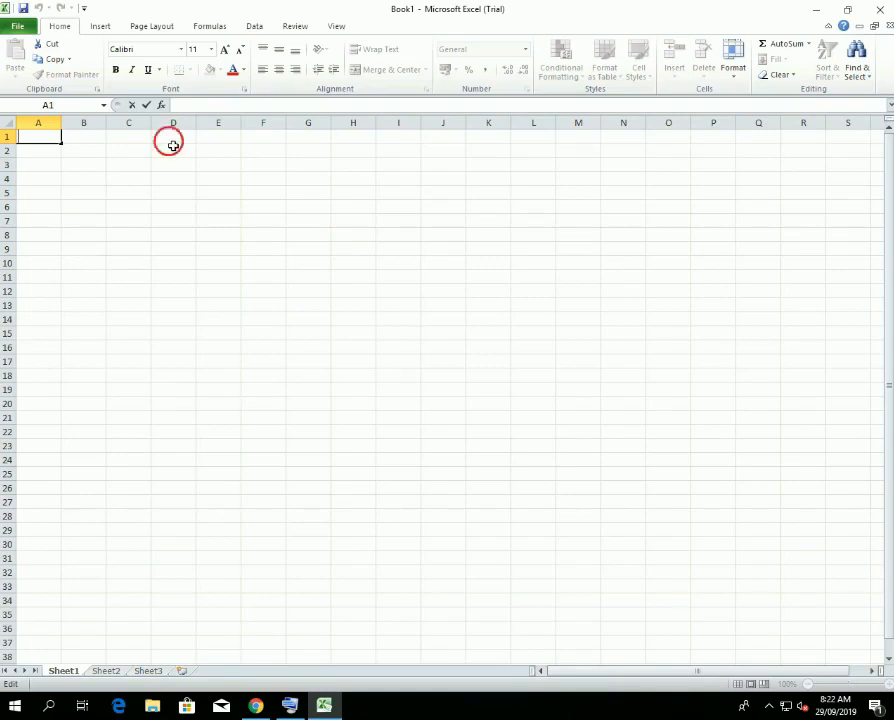
double_click(39, 141)
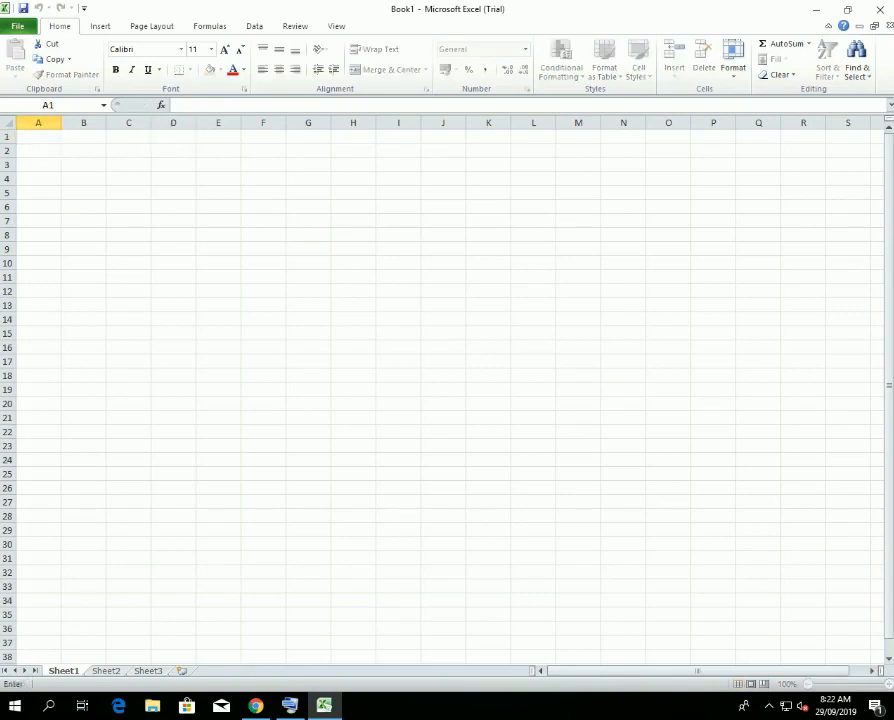
Jump to the last row and last column of the worksheet and return to cell A1.
key(ctrl+Down)
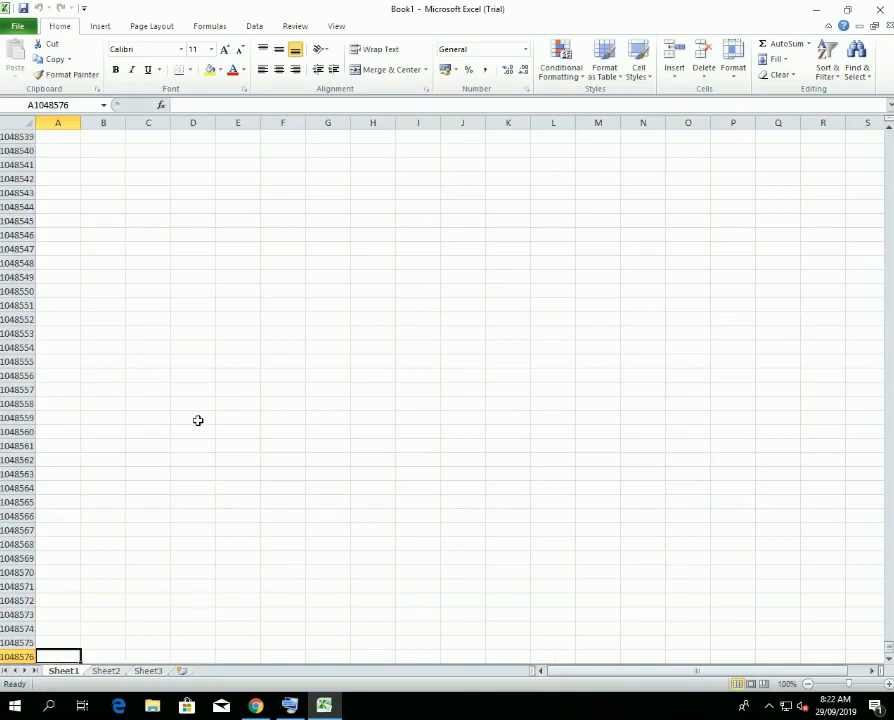
key(ctrl+Right)
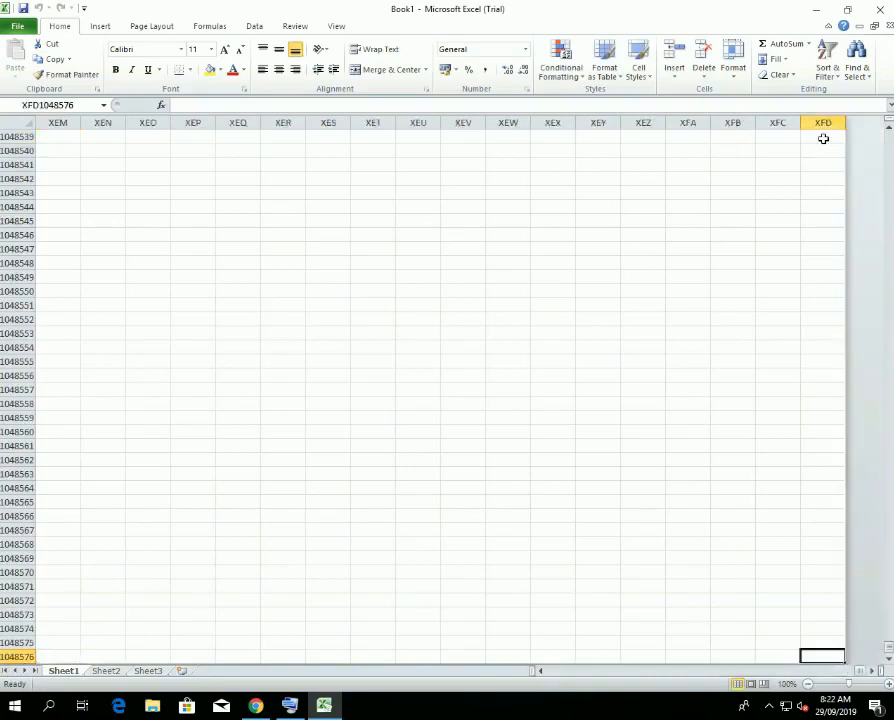
click(829, 136)
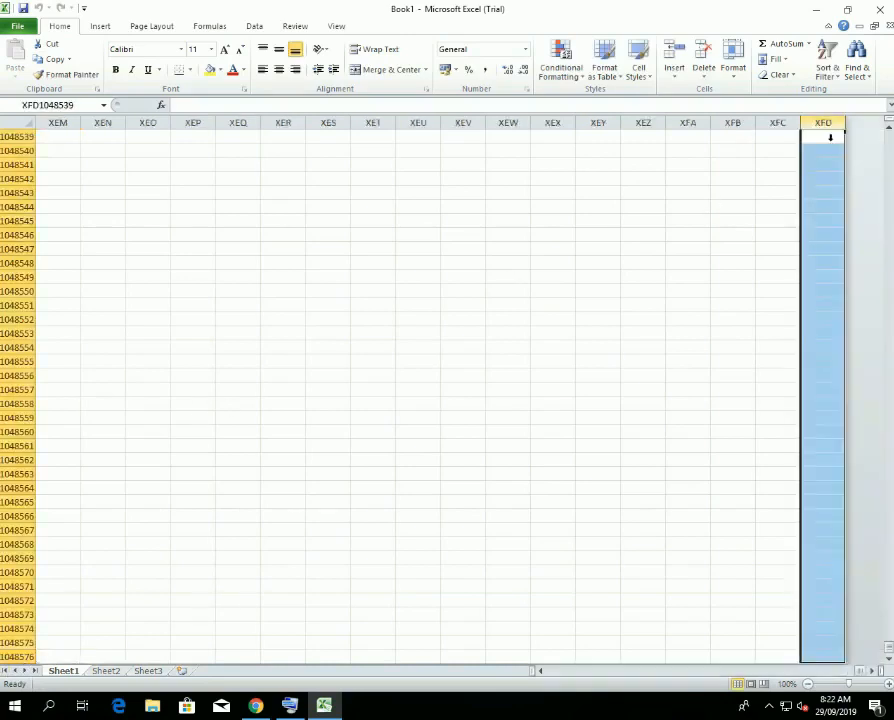
click(142, 180)
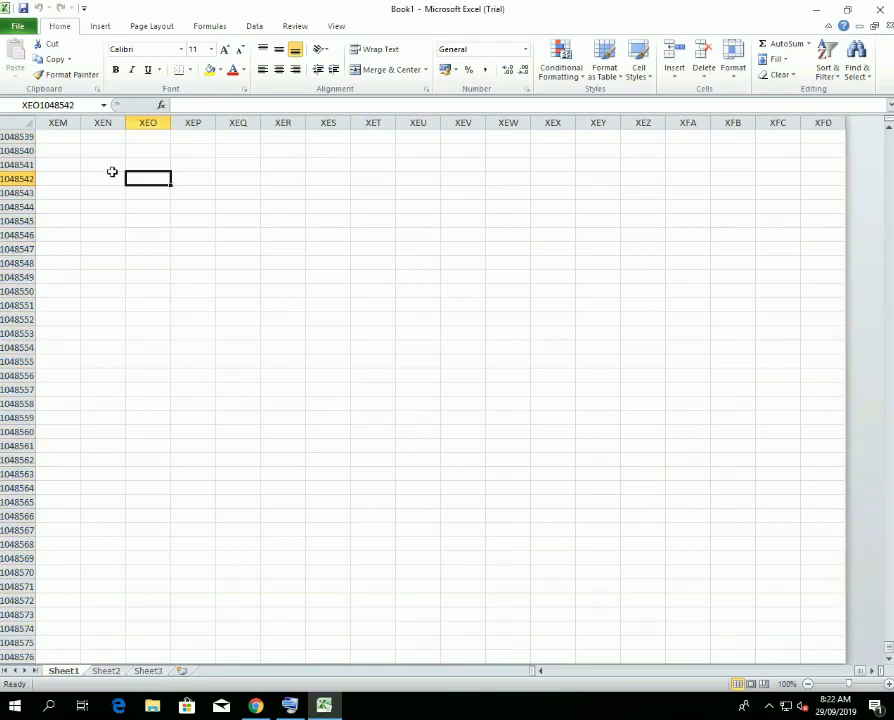
key(ctrl+Left)
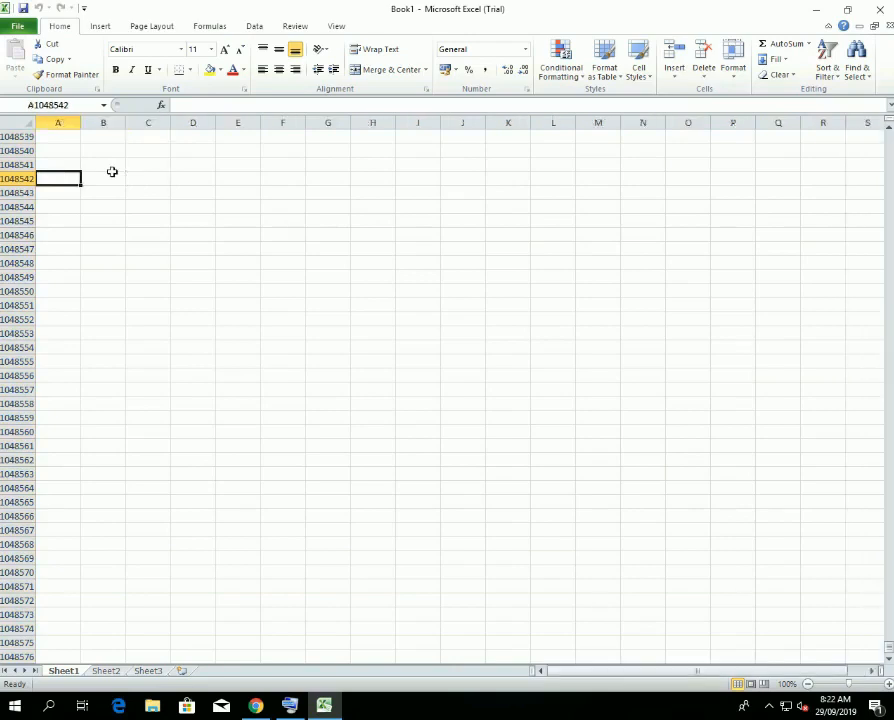
key(ctrl+Up)
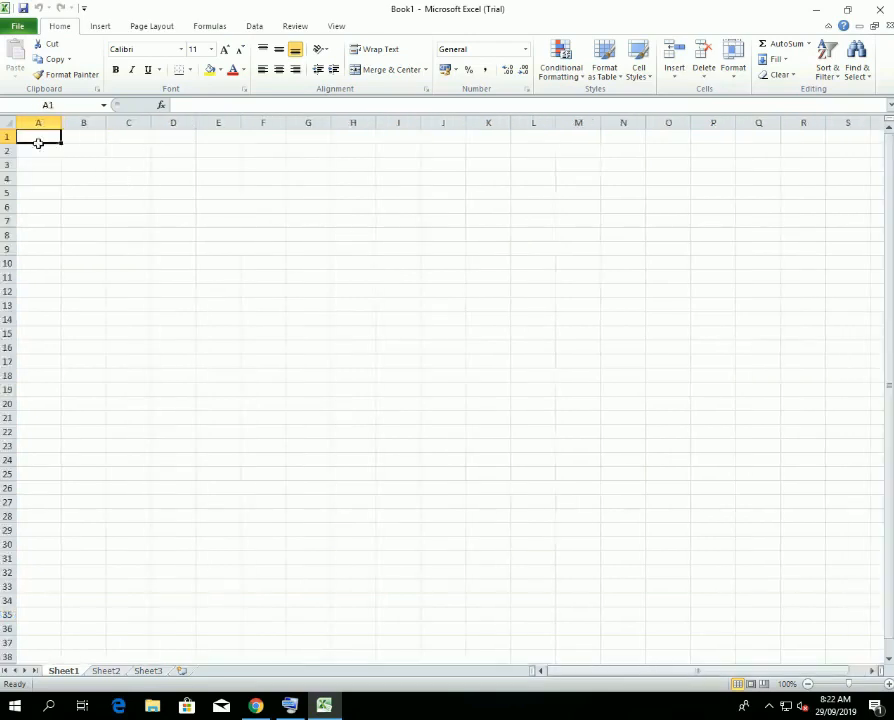
Enter 123 in cell A1 and 456 in cell A2.
click(37, 141)
double_click(38, 137)
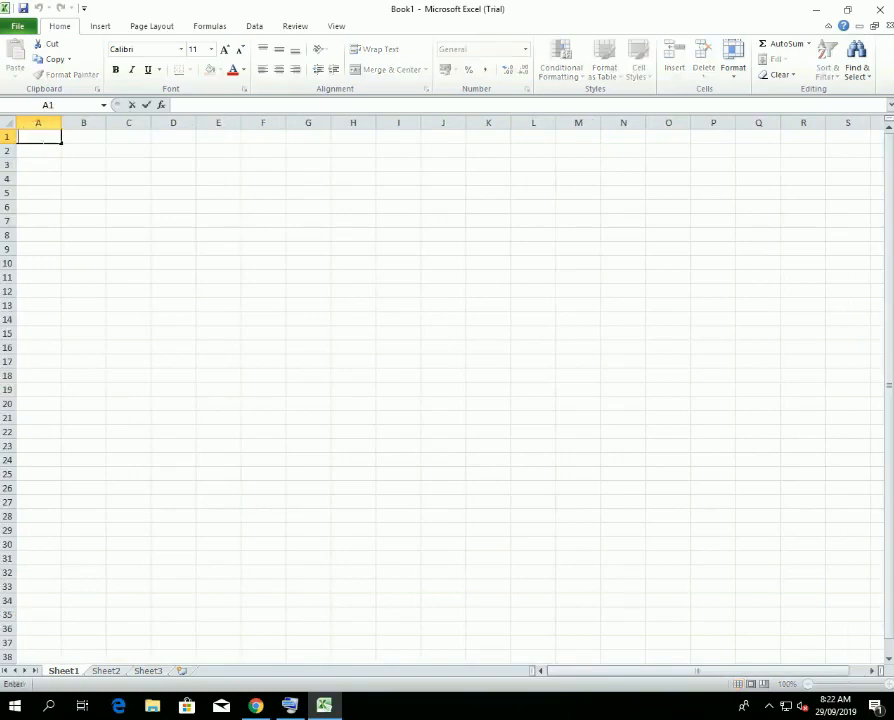
text(123)
key(Return)
text(456)
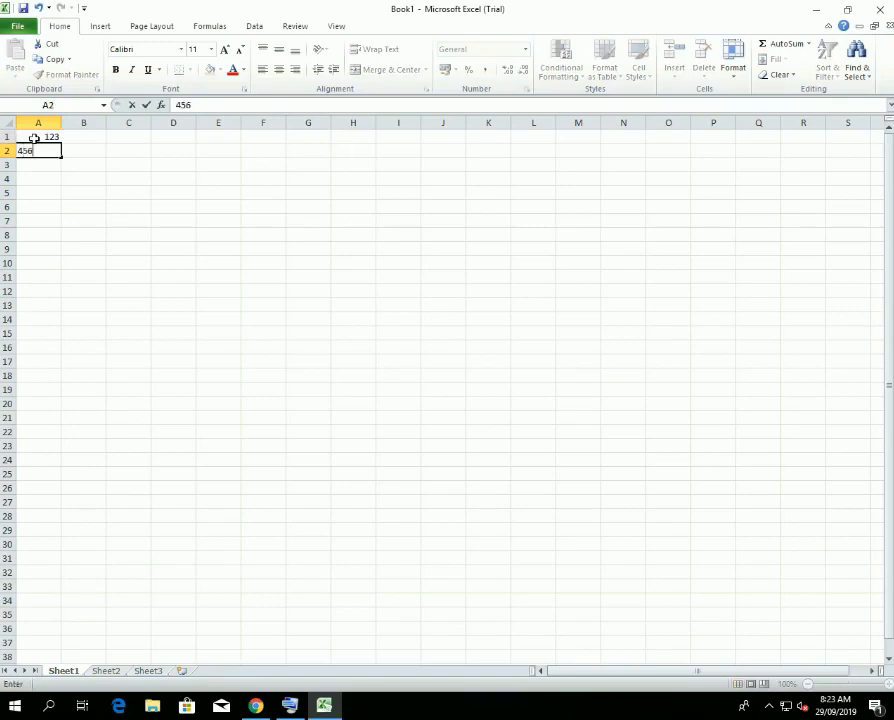
key(Return)
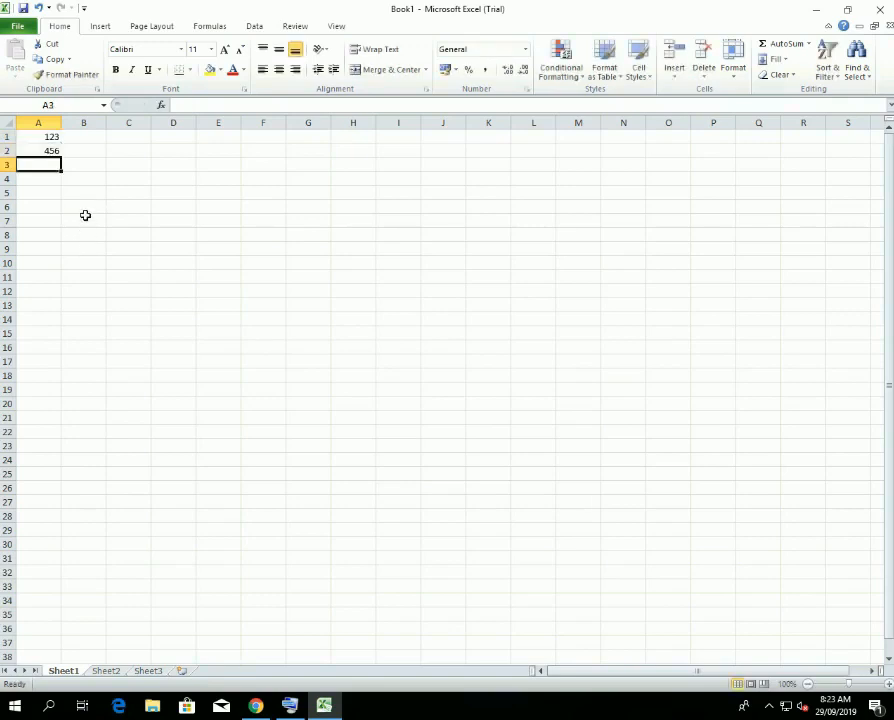
double_click(78, 208)
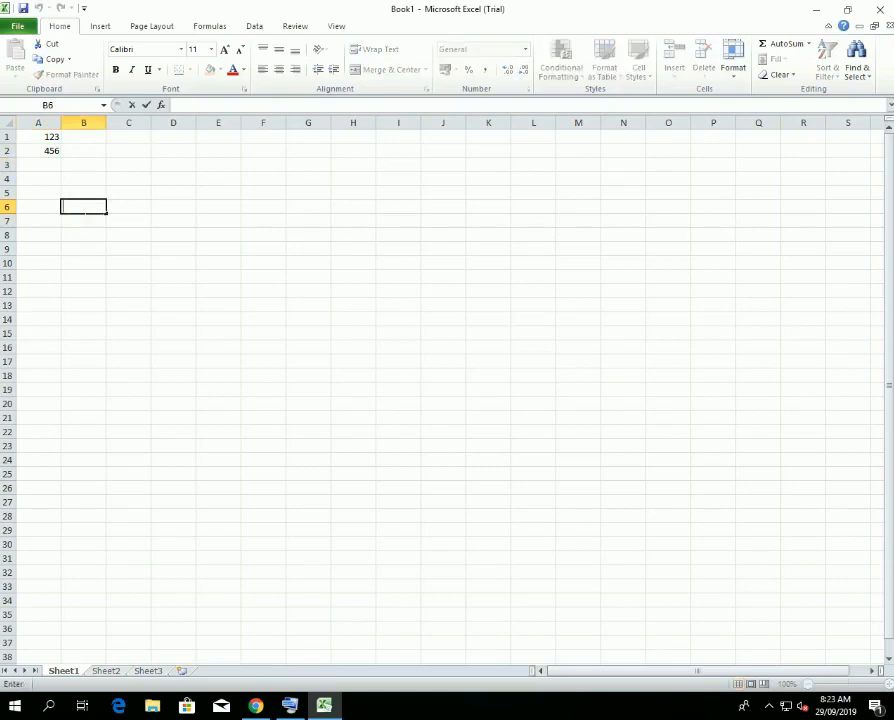
text(=)
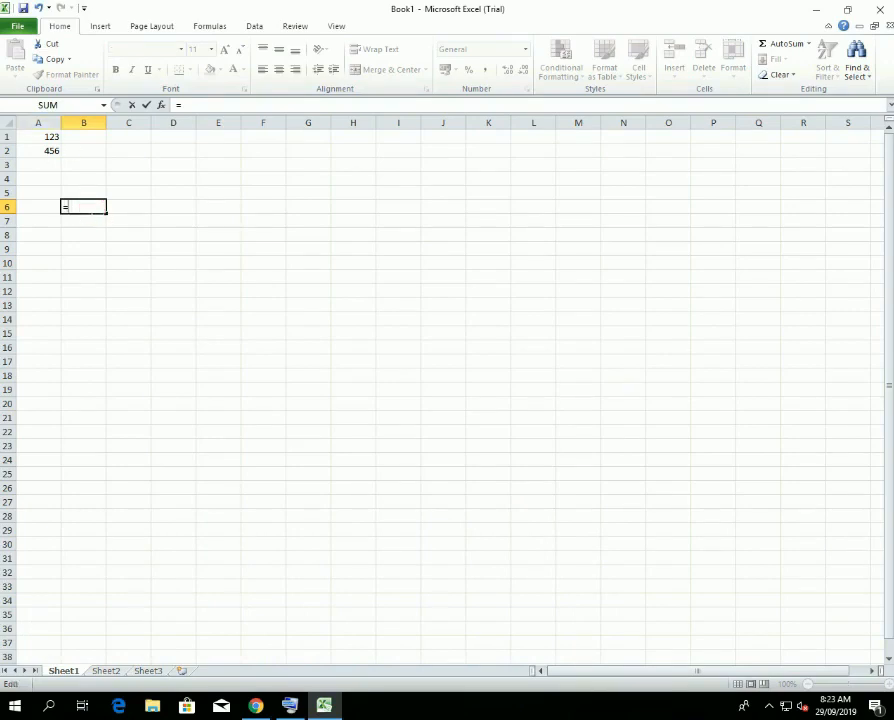
key(F2)
text(1)
key(BackSpace)
click(56, 140)
double_click(66, 206)
key(Escape)
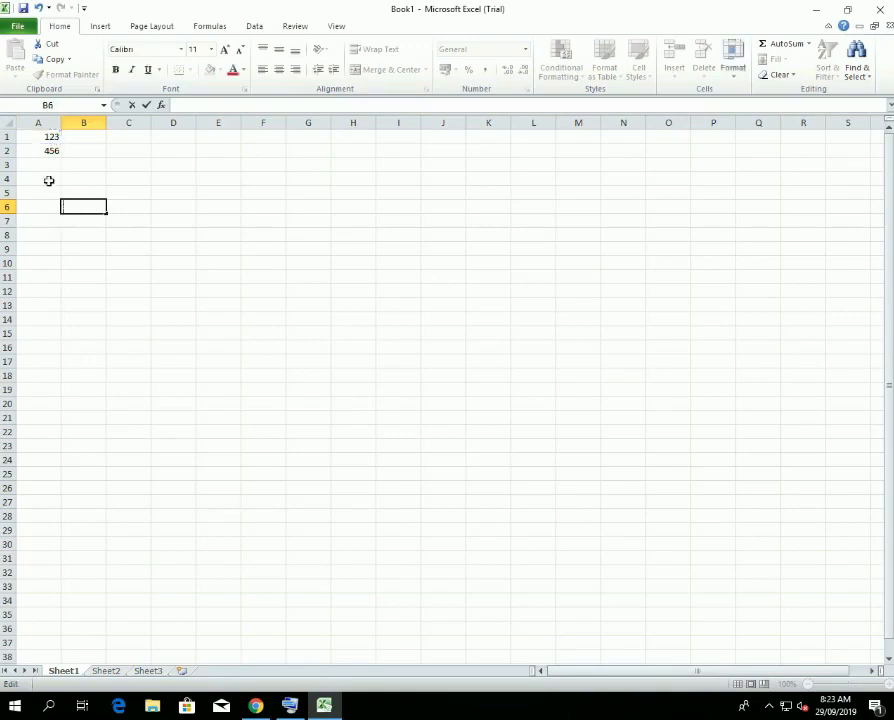
Clear the two numbers from cells A1 and A2.
drag(38, 152, 44, 142)
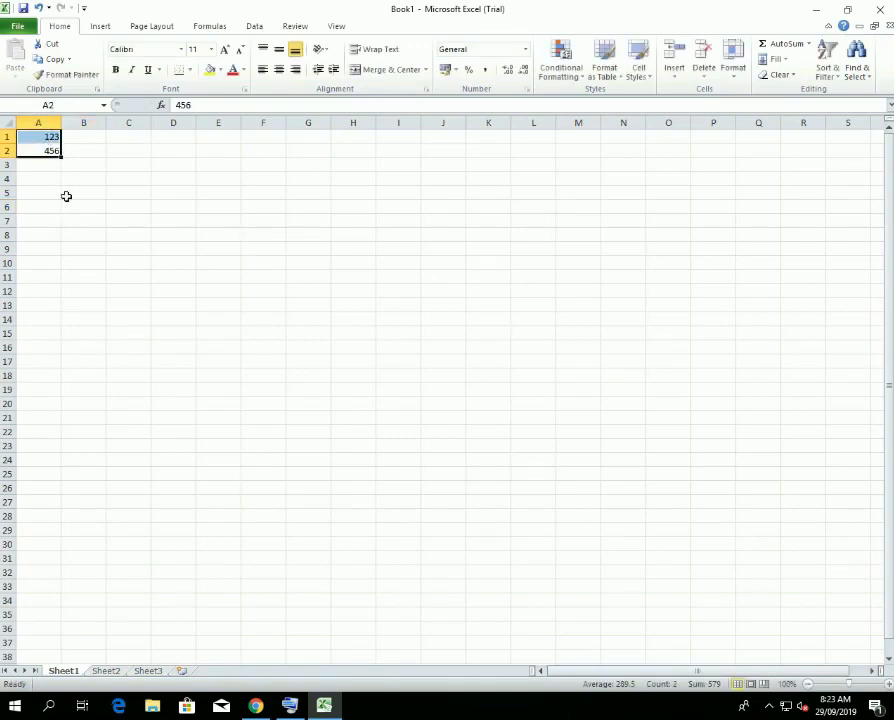
right_click(42, 138)
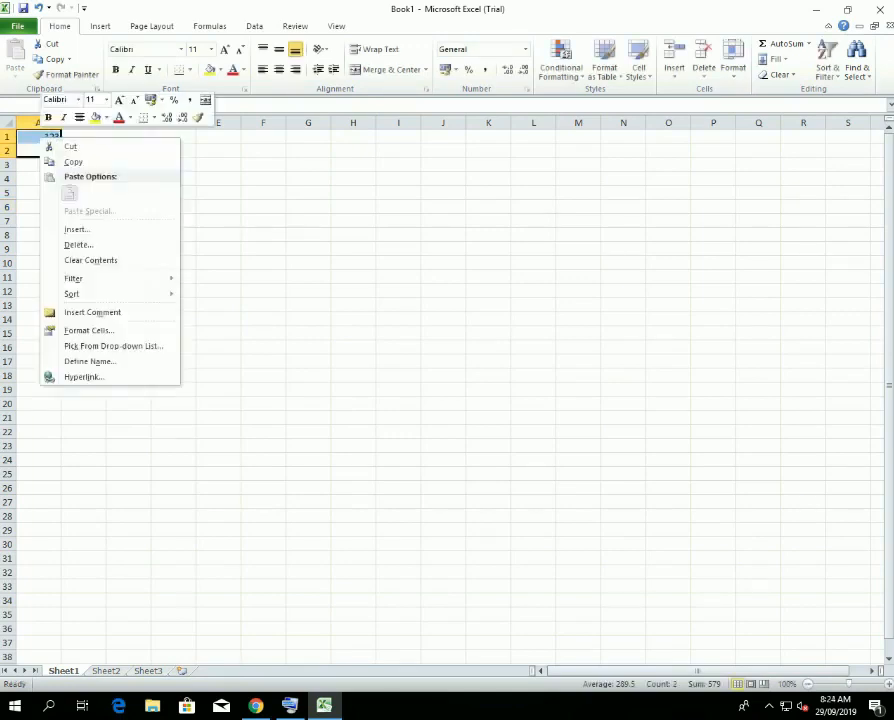
click(73, 162)
Enter 123 in cell D1 and 456 in cell D2.
click(178, 141)
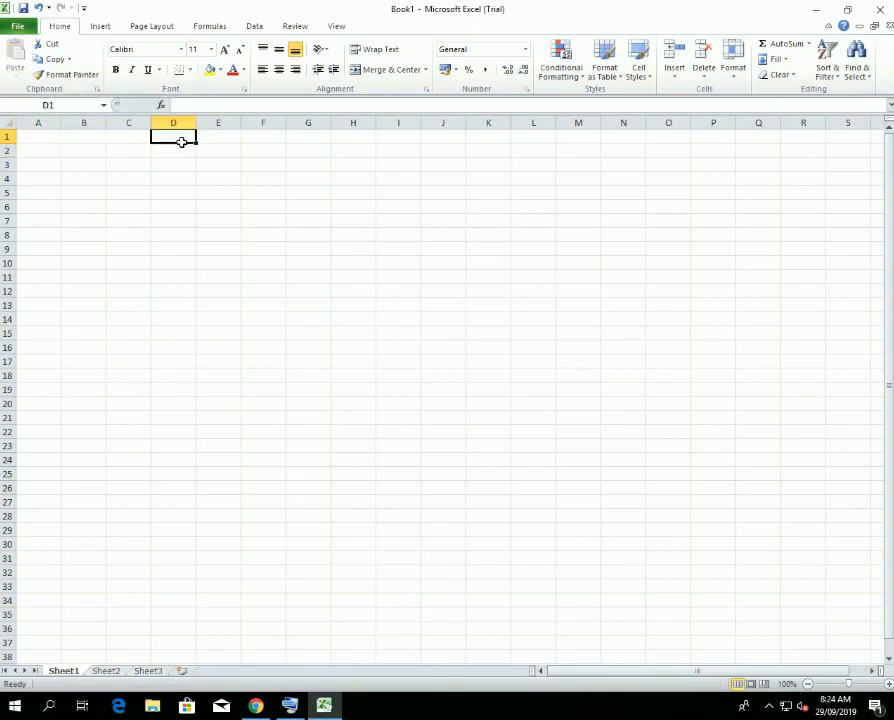
text(123)
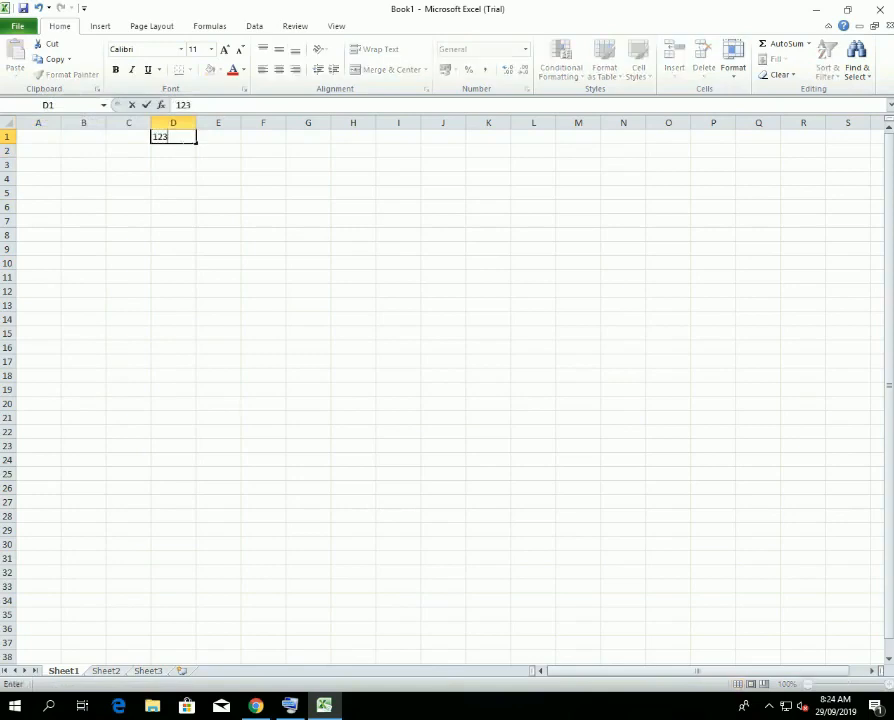
key(Return)
text(3)
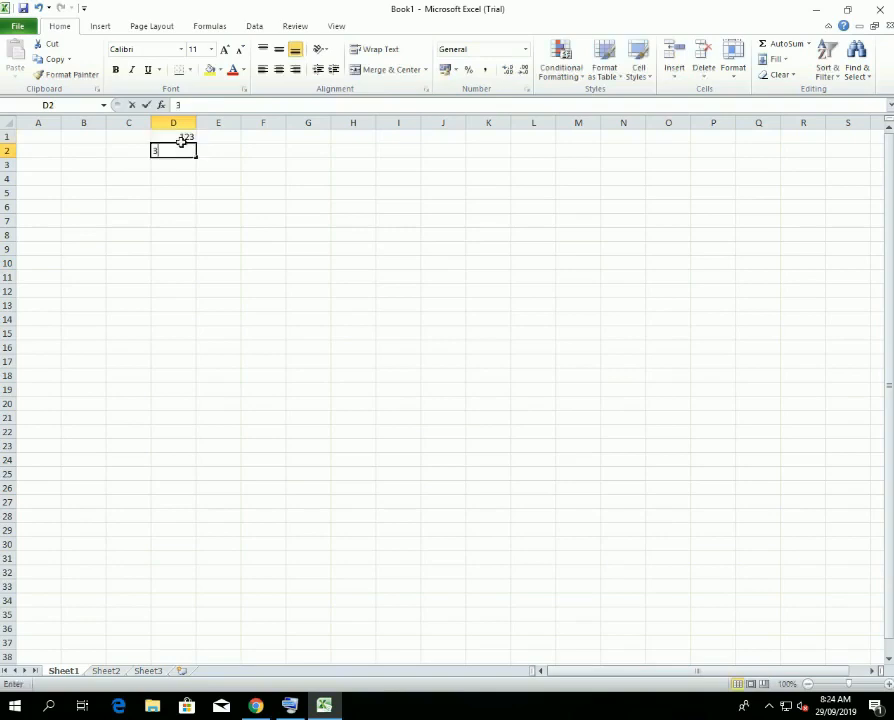
key(BackSpace)
text(456)
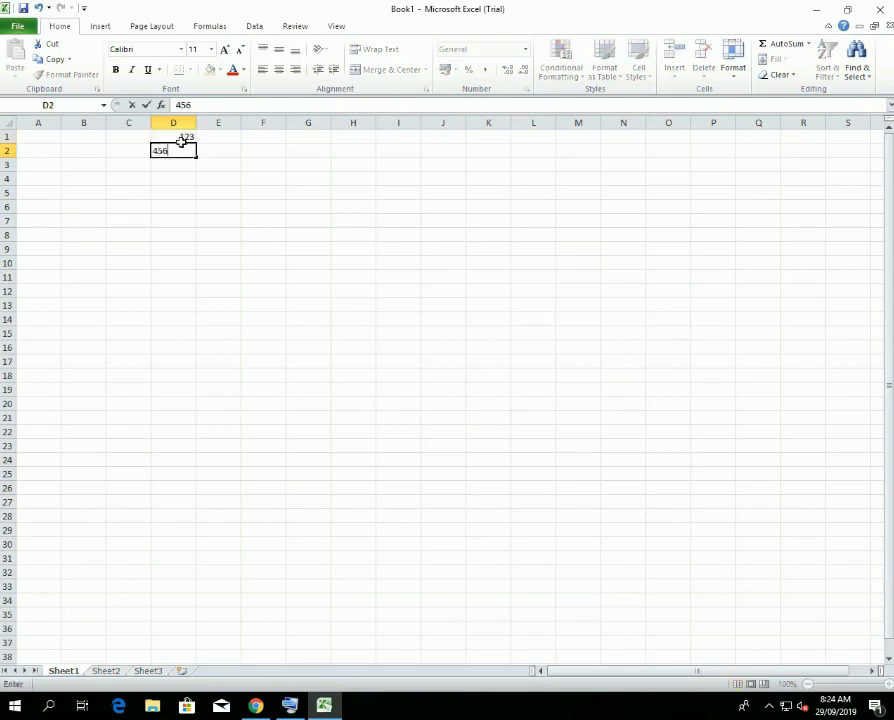
key(Return)
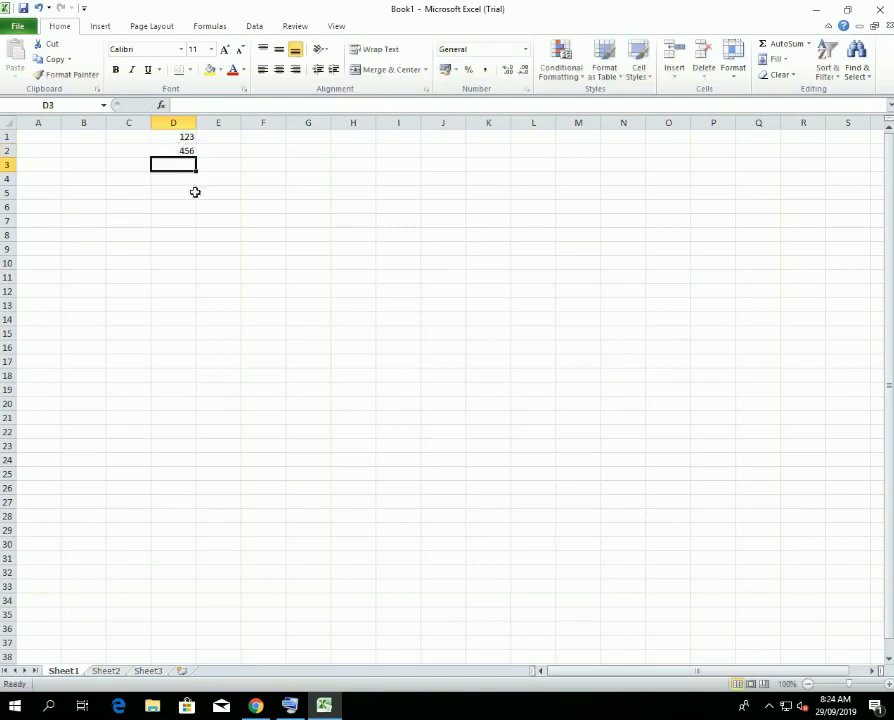
Multiply the two numbers in cell D4 with the formula =d1*d2.
click(184, 182)
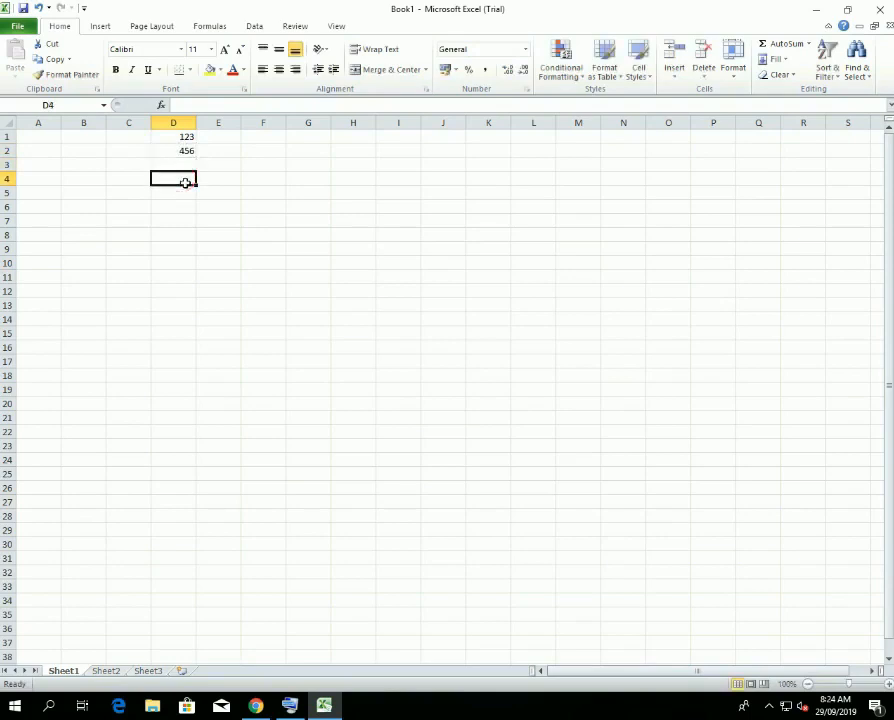
key(BackSpace)
text(=)
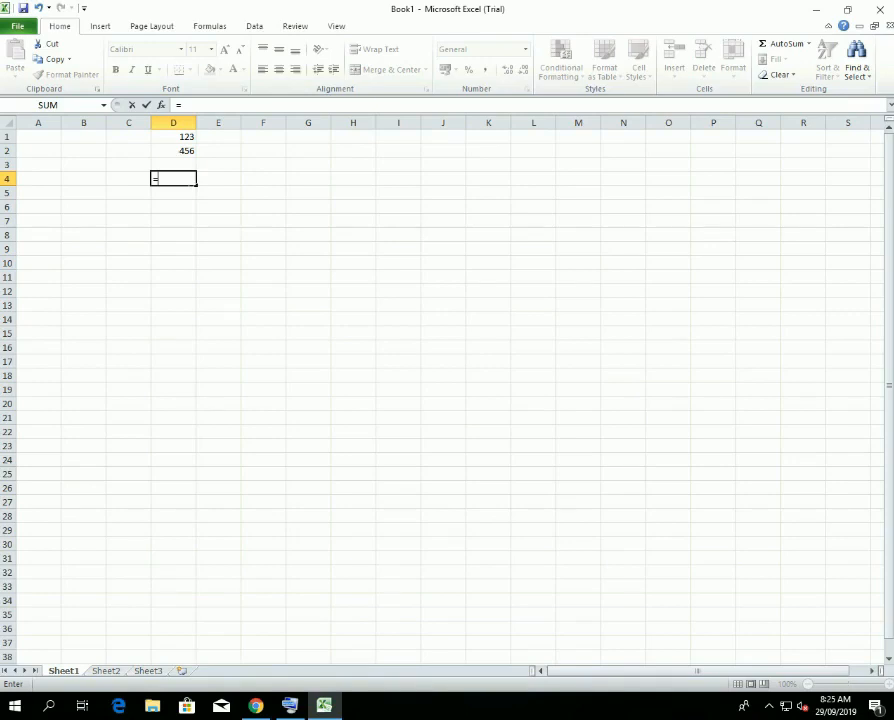
text(d1*d2)
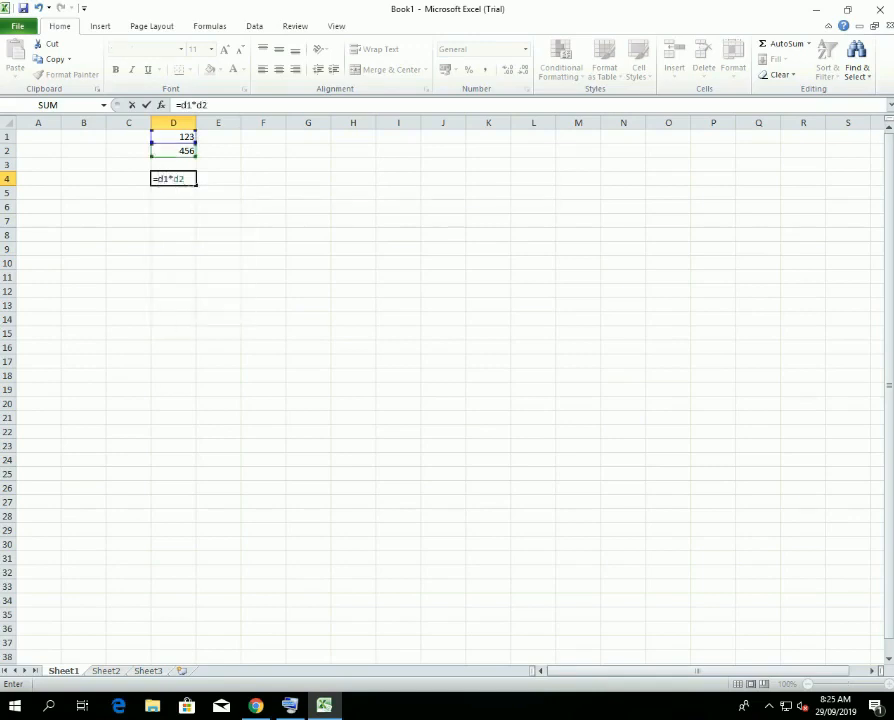
key(Return)
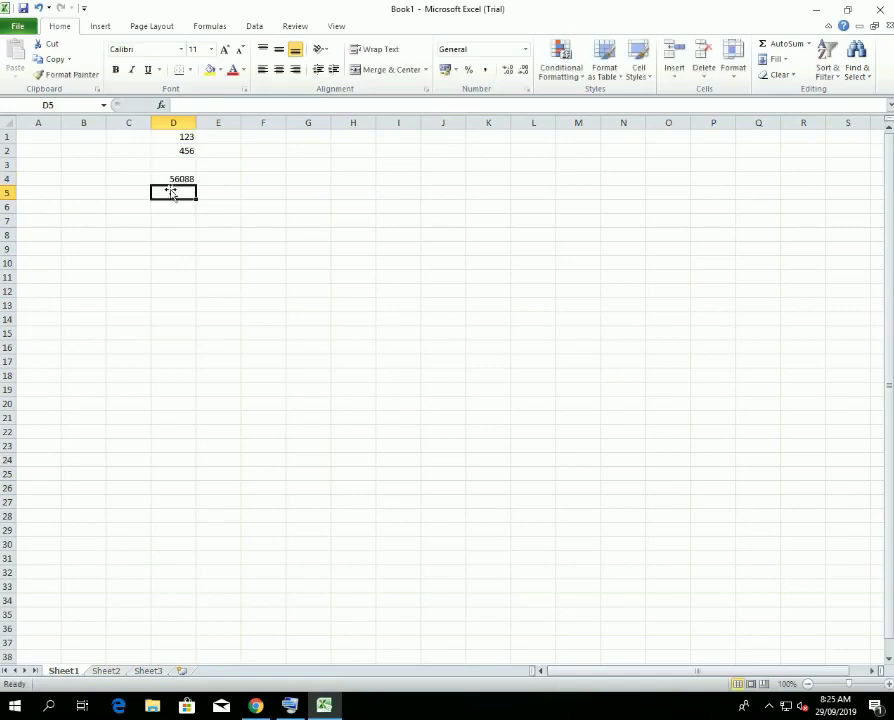
Add the two numbers in cell E4 with the formula =d1+d2.
click(212, 184)
double_click(210, 178)
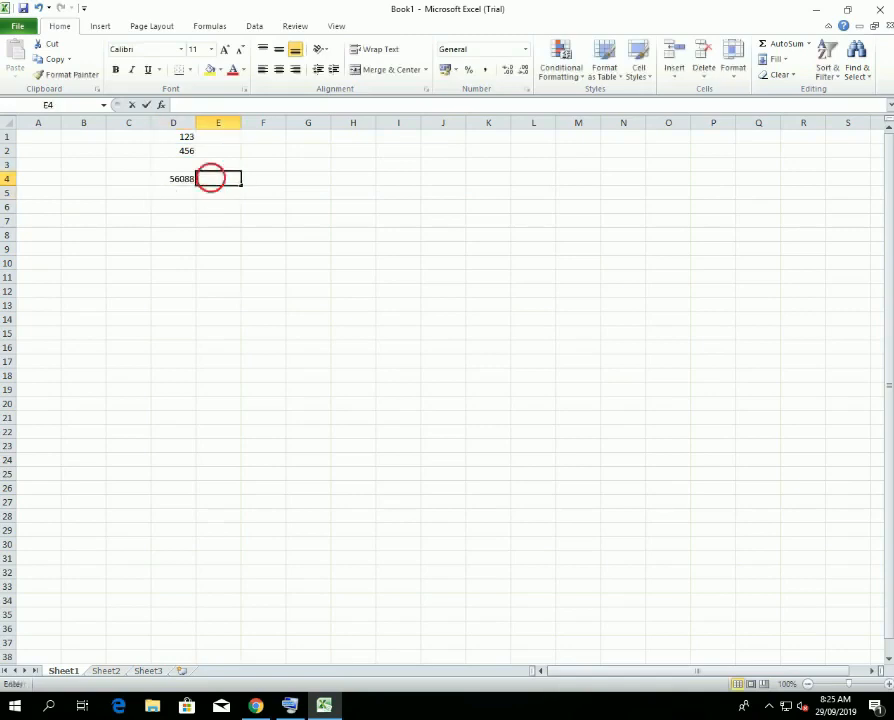
text(=)
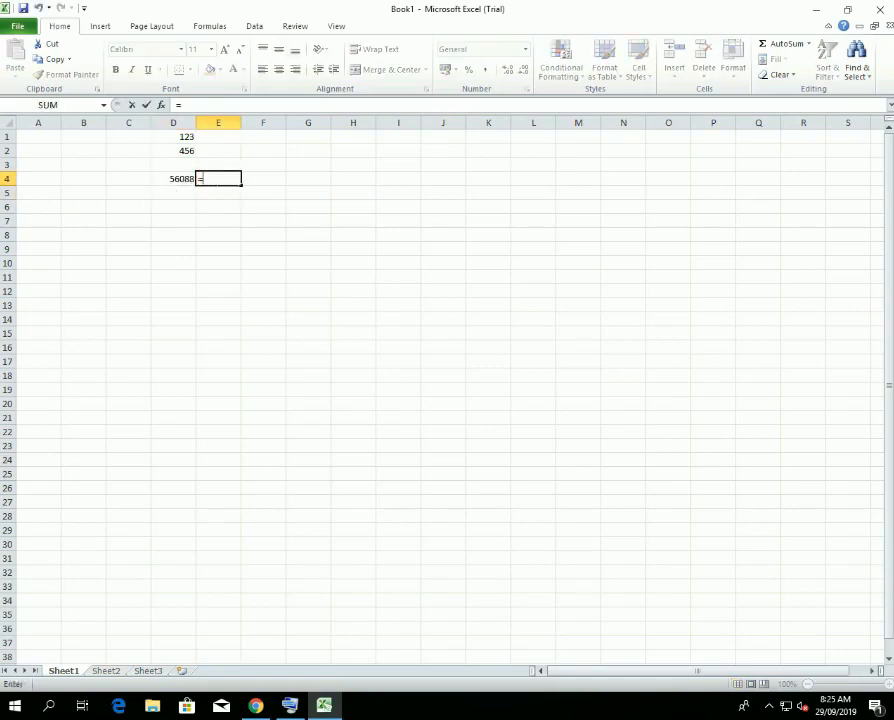
text(d1+d2)
key(Return)
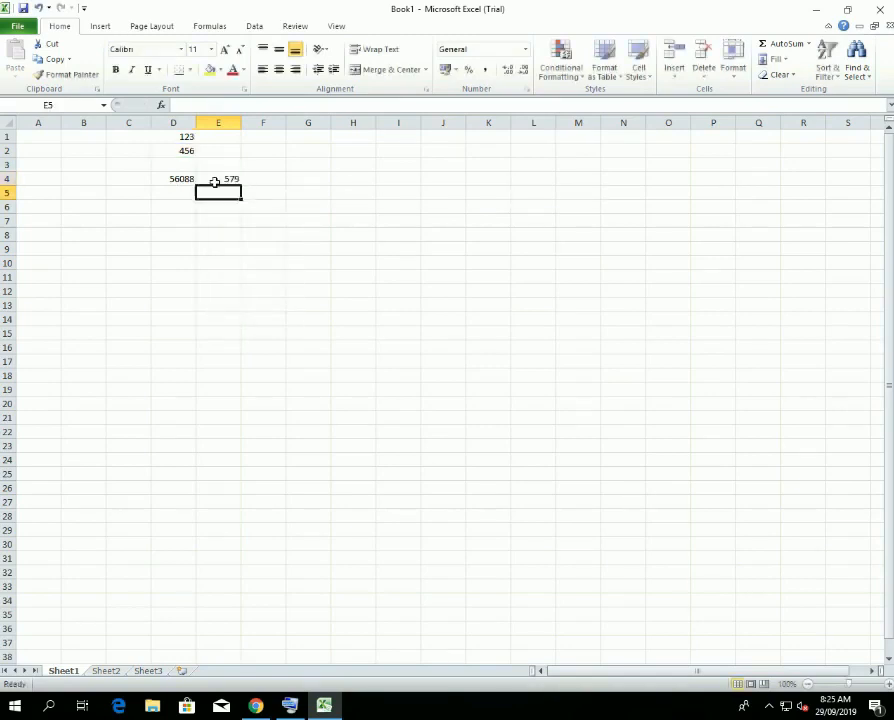
Subtract the second number from the first in cell F4 with the formula =d1-d2.
click(254, 183)
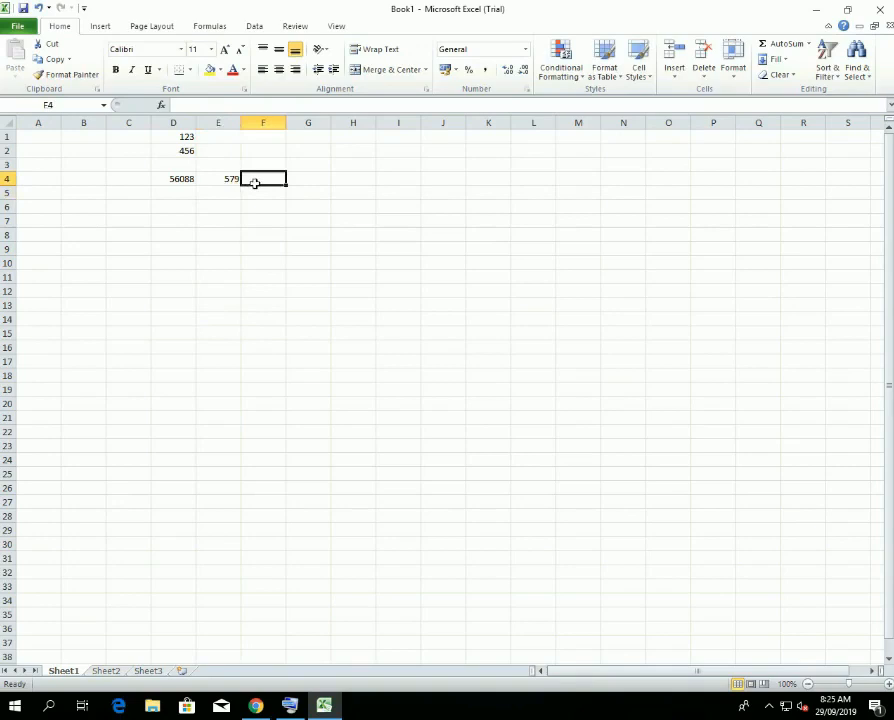
text(=)
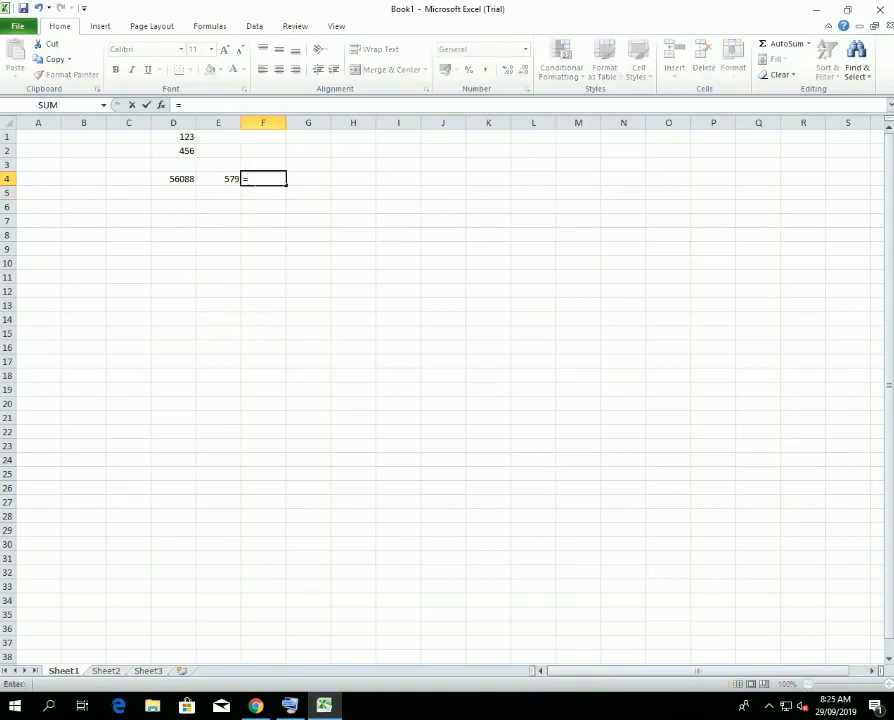
text(d1-d2)
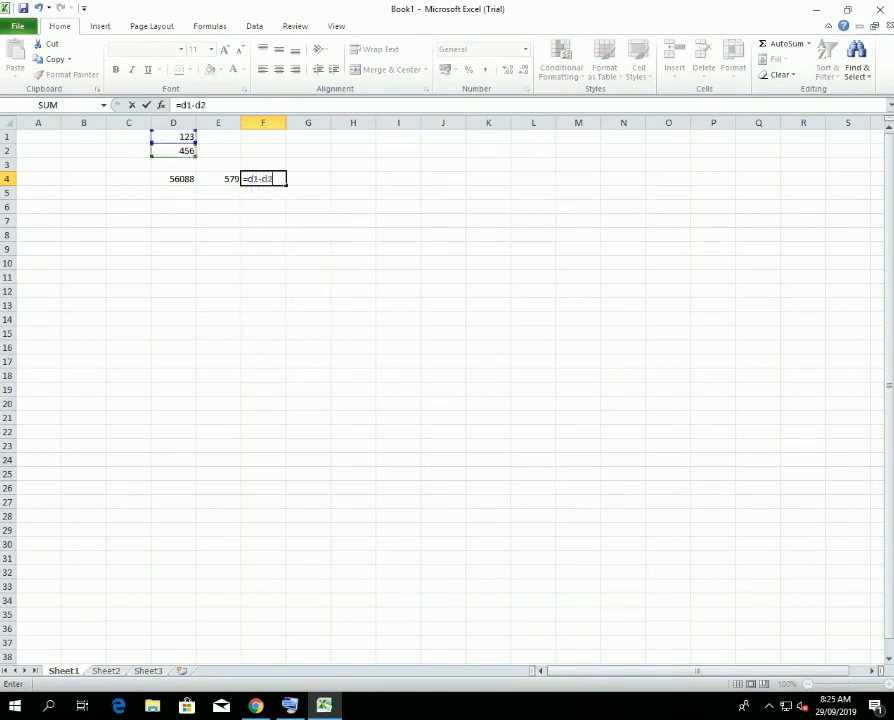
key(Return)
Divide the first number by the second in cell G4 with the formula =d1/d2, and reopen that formula for editing.
click(308, 178)
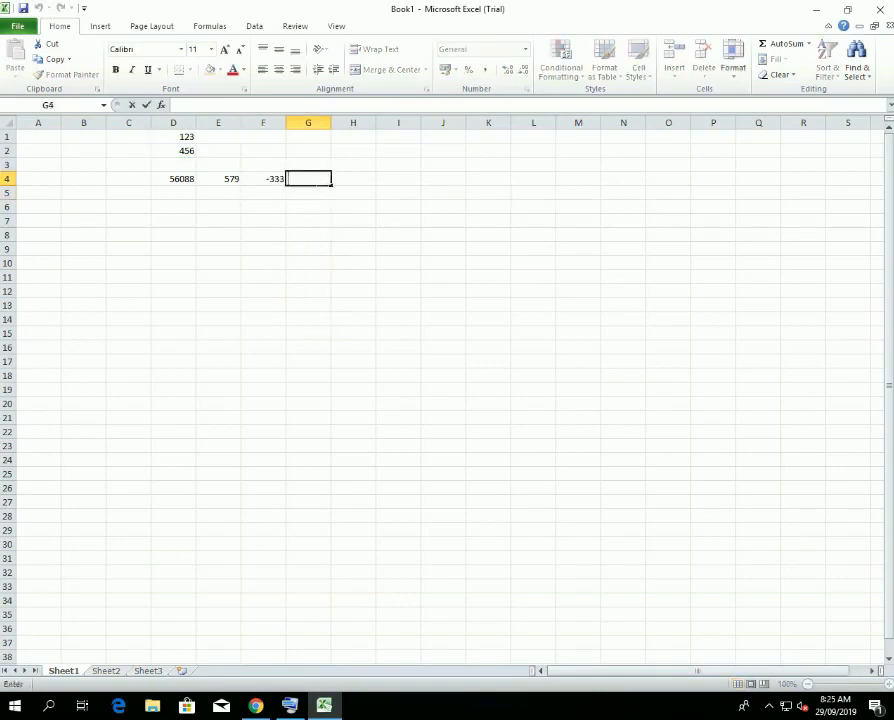
text(=d1)
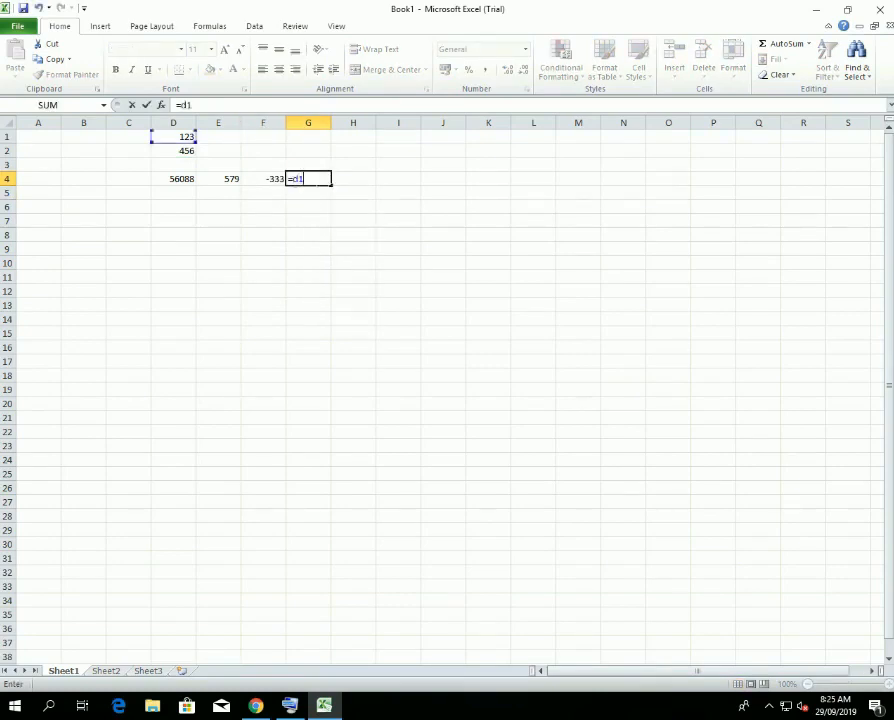
text(/d2)
key(Return)
double_click(303, 178)
click(293, 183)
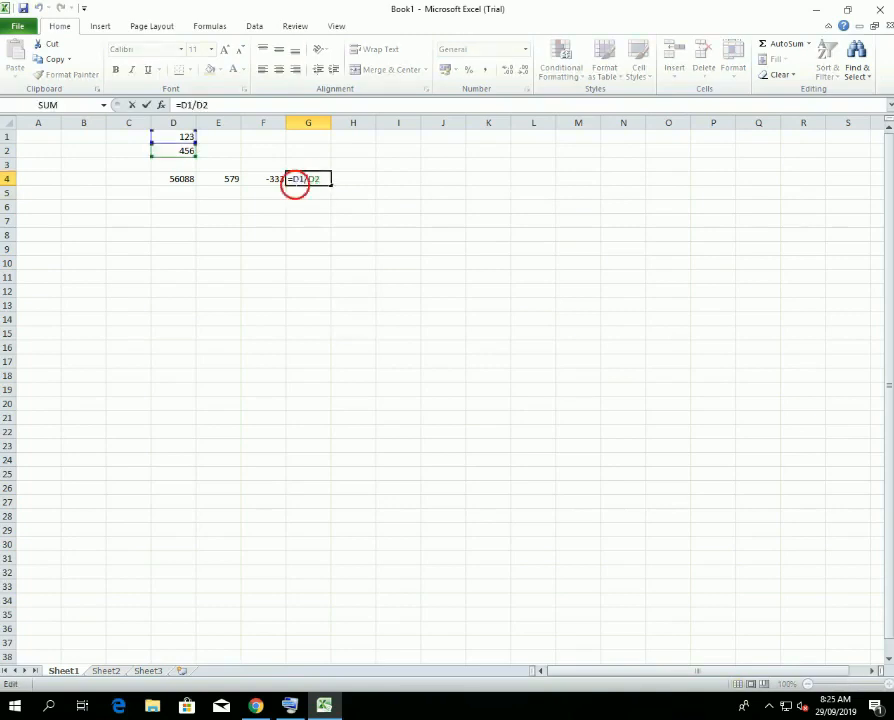
Show the formulas in cells G4, F4, E4 and D4 as plain text by putting a space before each equals sign.
double_click(268, 180)
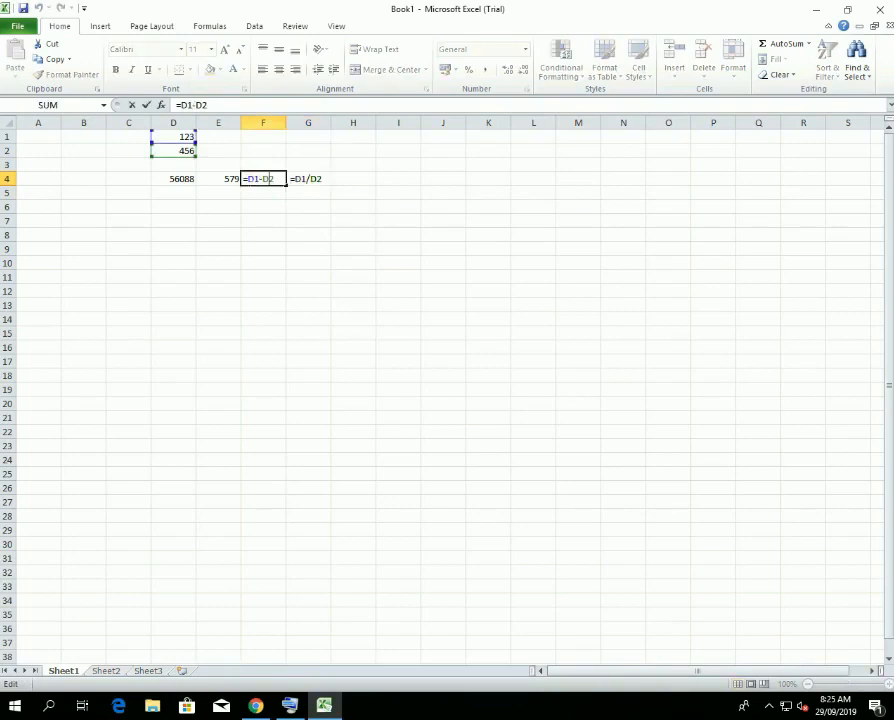
click(244, 180)
double_click(218, 180)
click(202, 184)
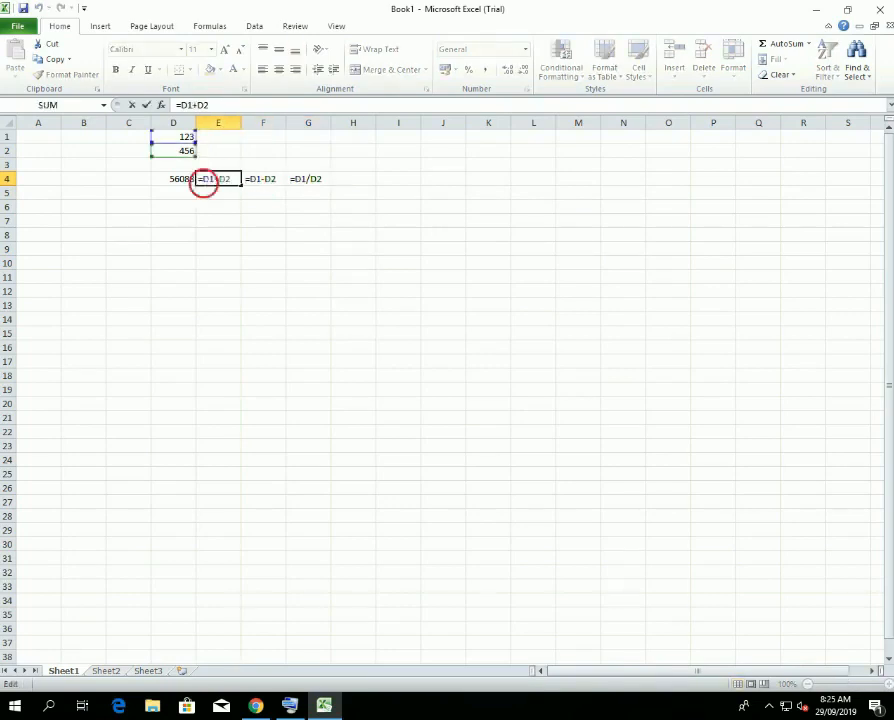
double_click(170, 181)
click(152, 180)
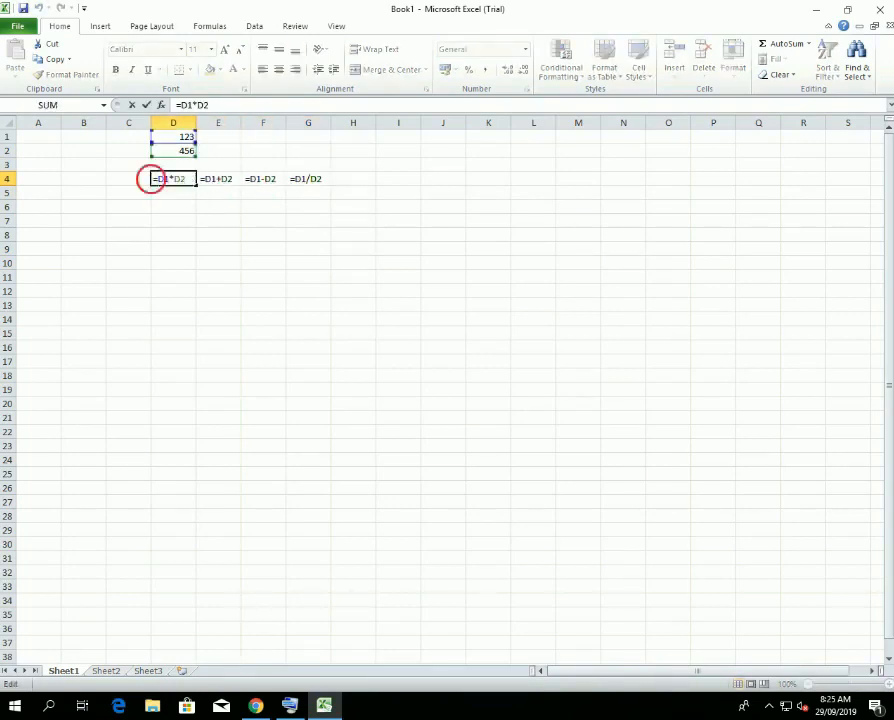
double_click(156, 180)
click(158, 184)
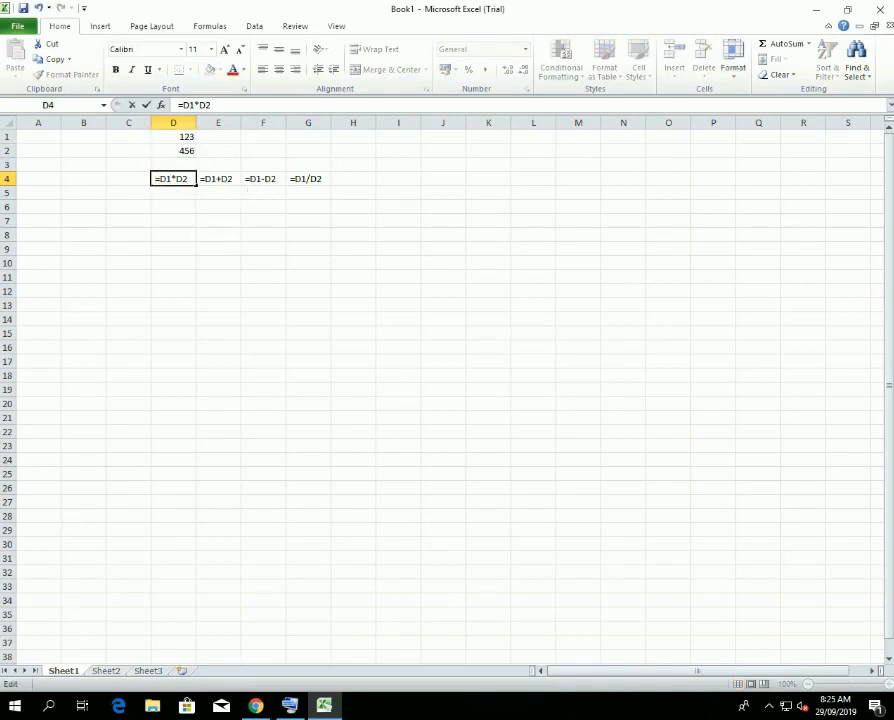
Switch to Sheet2, open its empty cell A1 for editing, and leave it without entering anything.
click(101, 677)
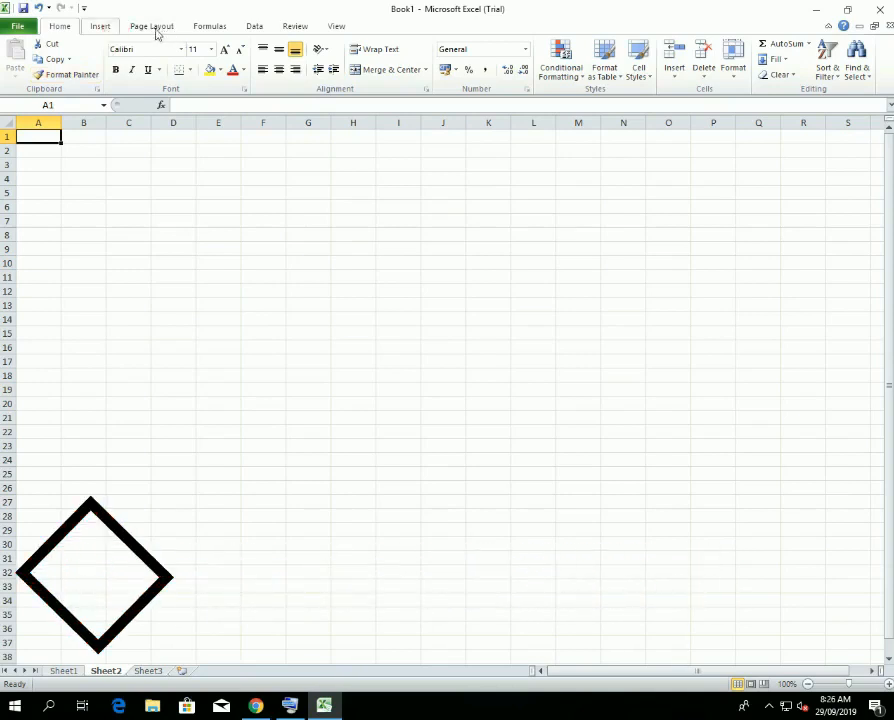
click(70, 32)
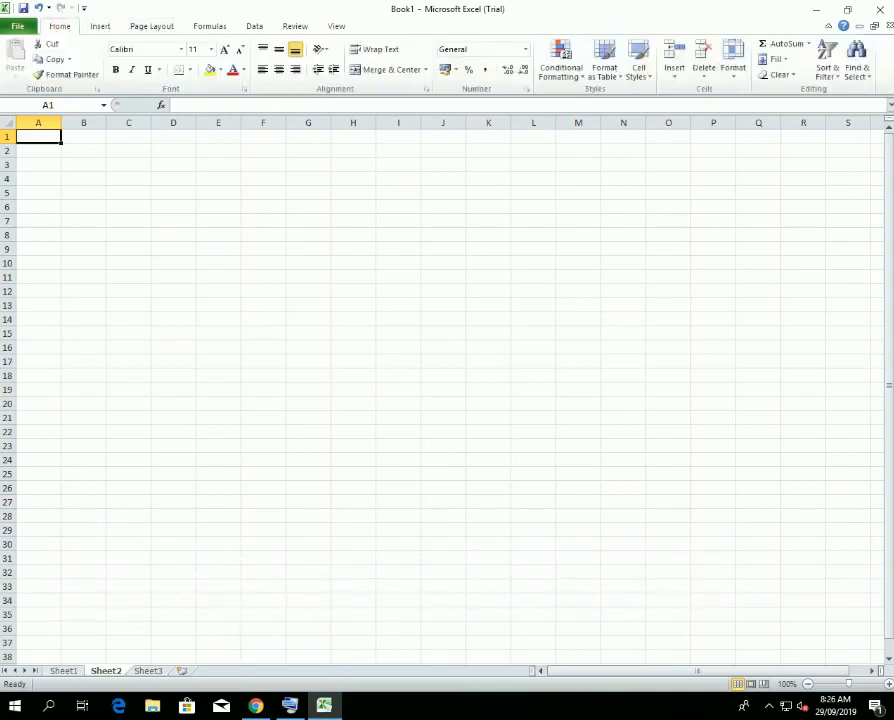
double_click(38, 139)
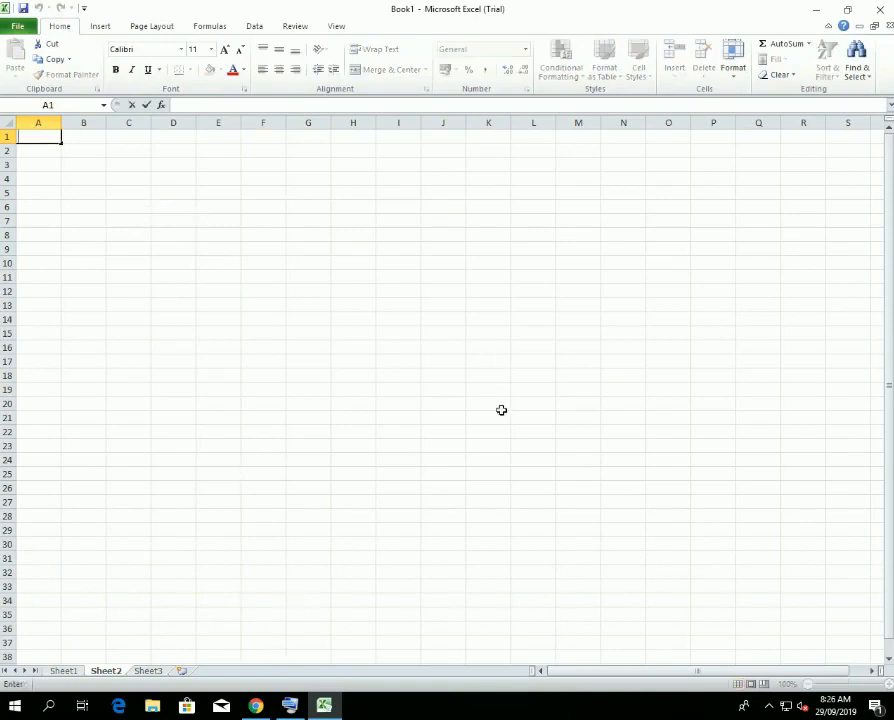
click(54, 140)
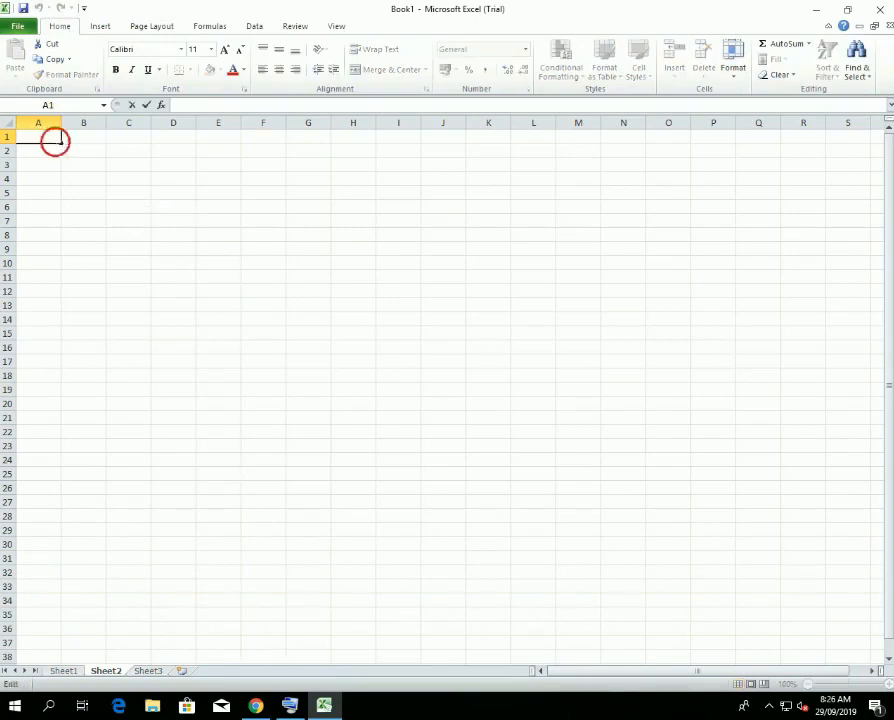
click(134, 148)
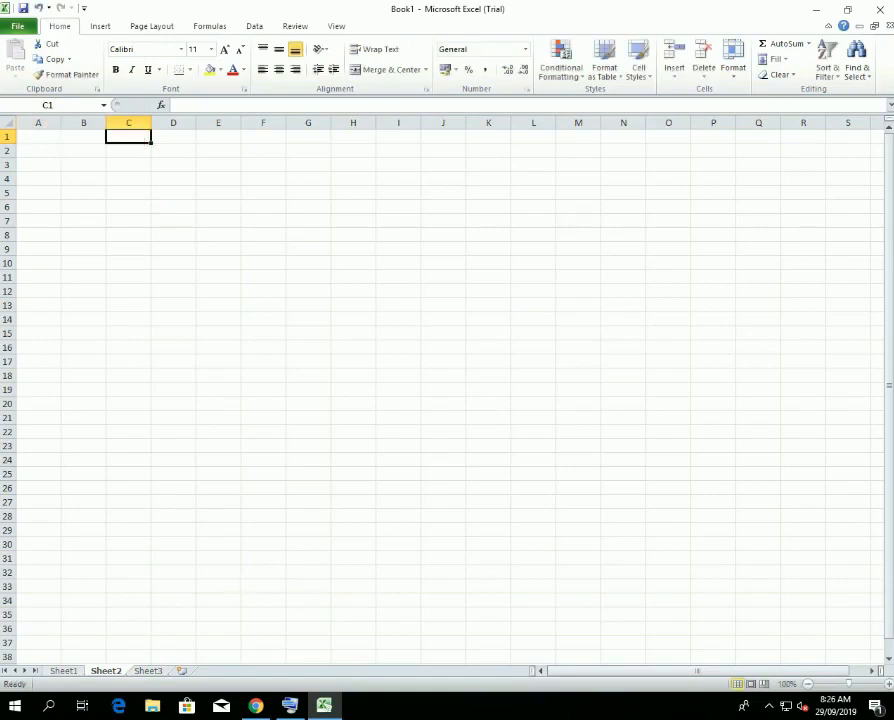
Open the workbook SHEET from the Desktop folder.
click(16, 27)
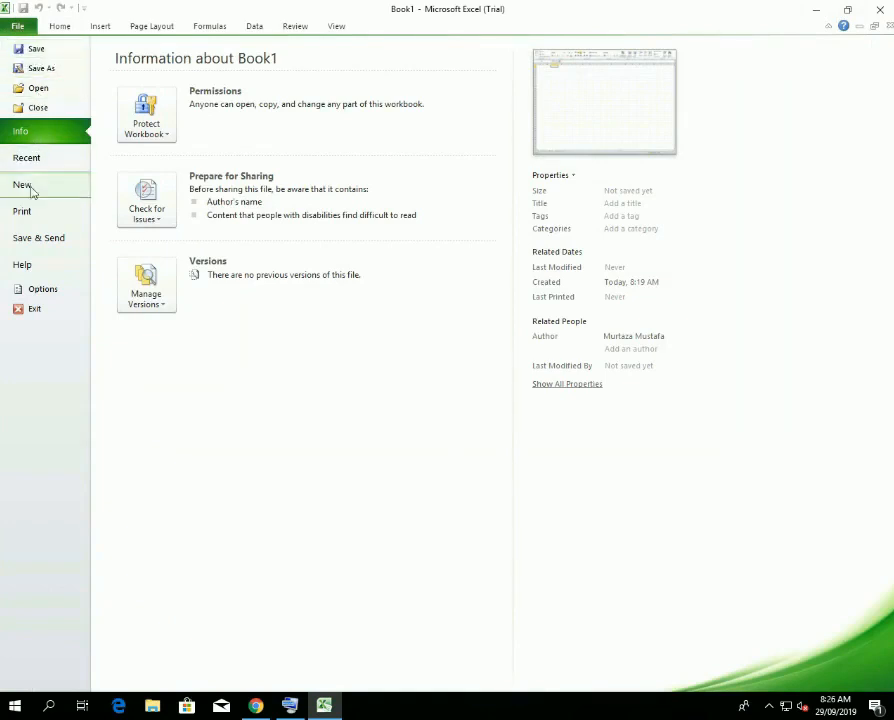
click(34, 89)
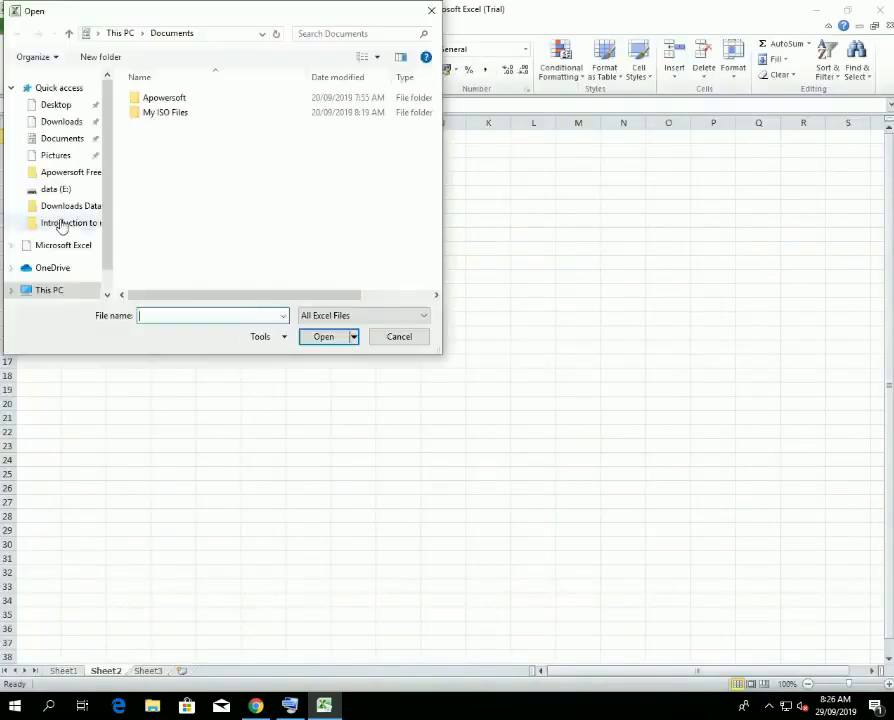
click(55, 104)
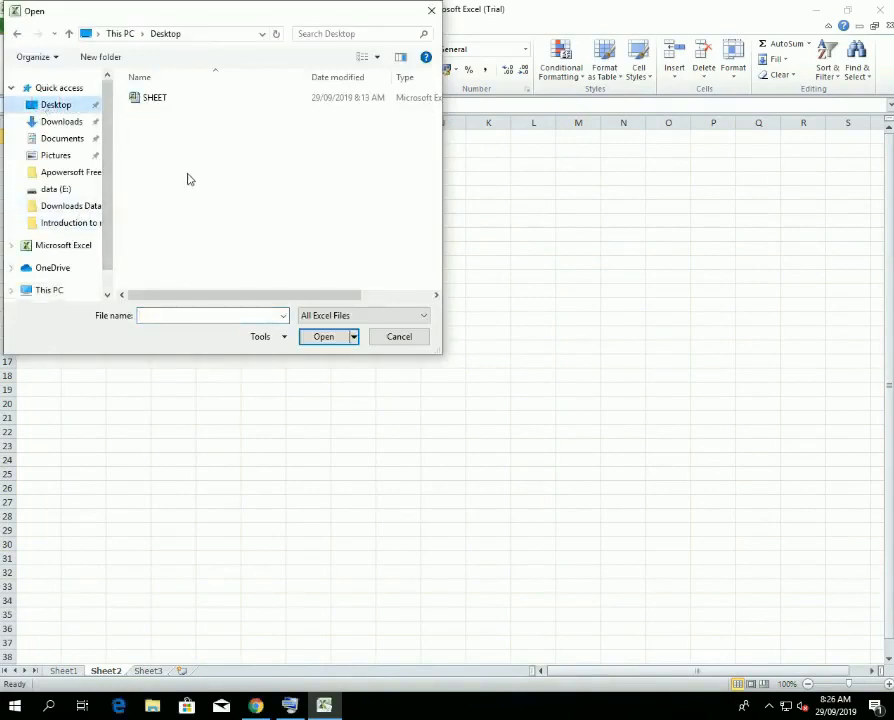
click(158, 96)
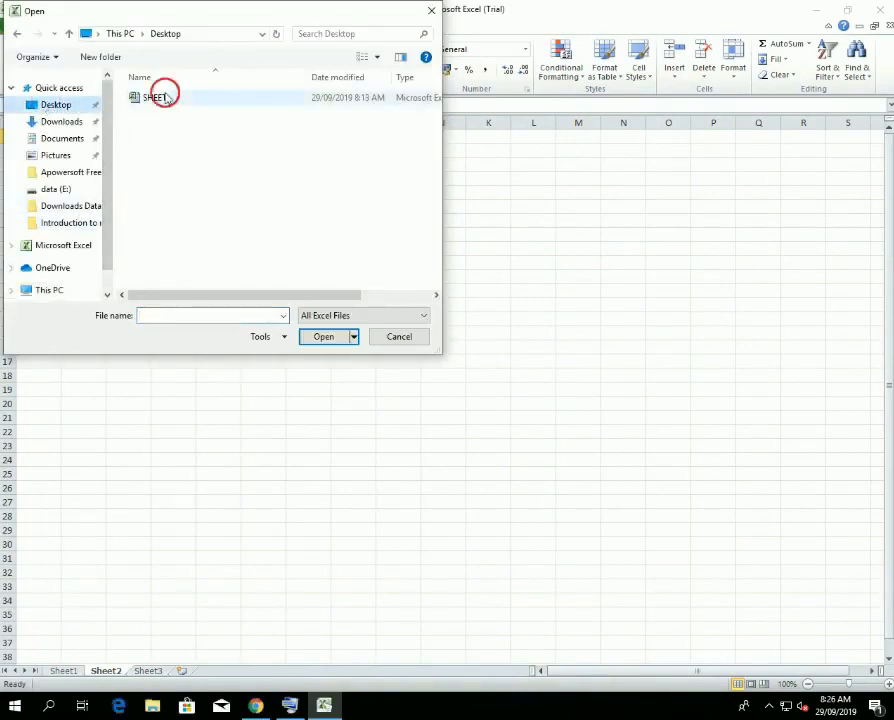
click(322, 340)
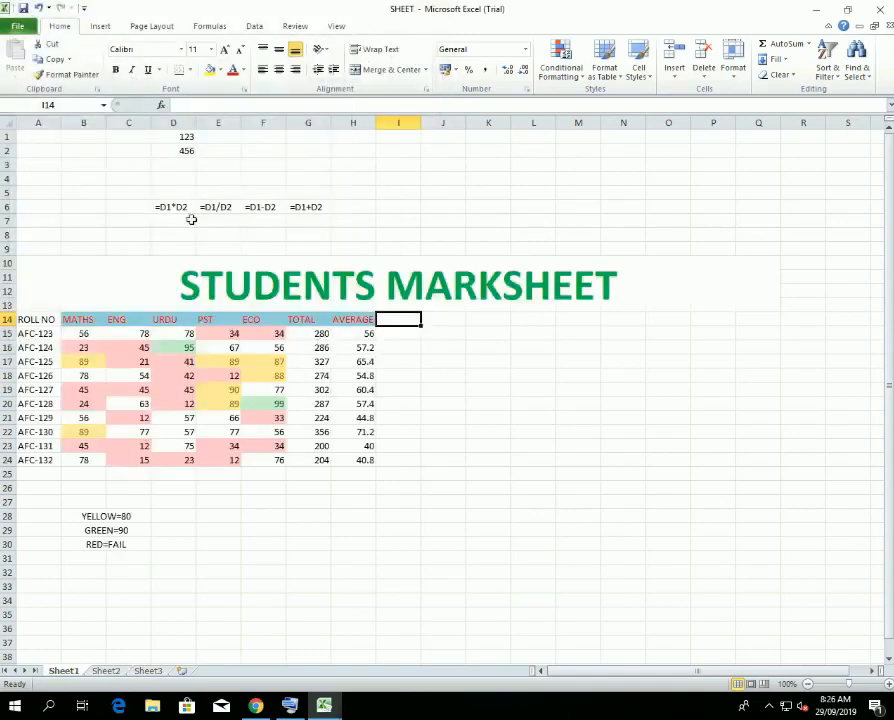
Clear the formats of the subject marks in B15:F24 of the students marksheet and reselect that range.
drag(86, 340, 270, 461)
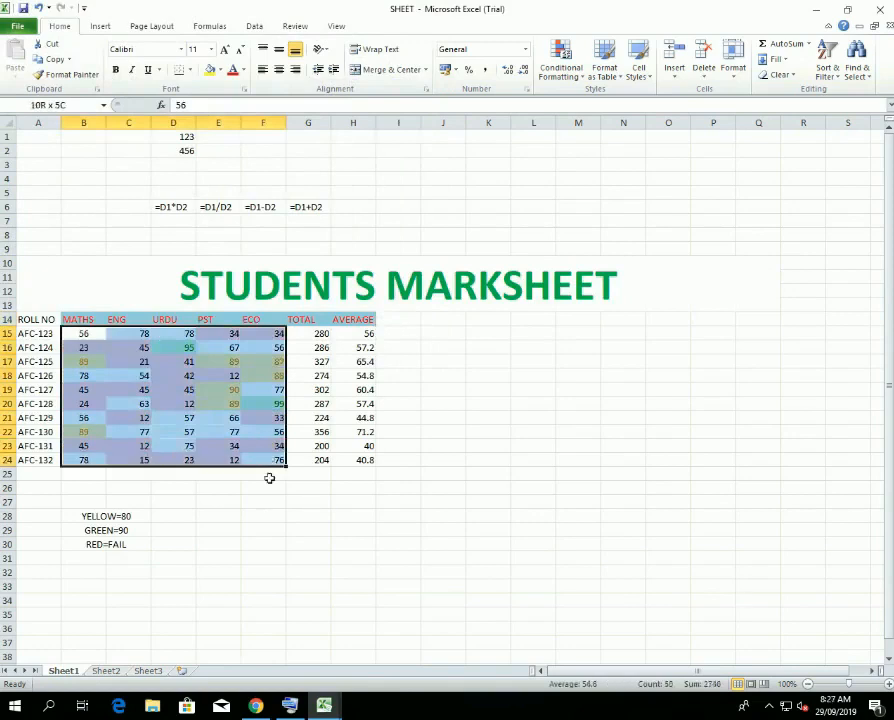
click(174, 530)
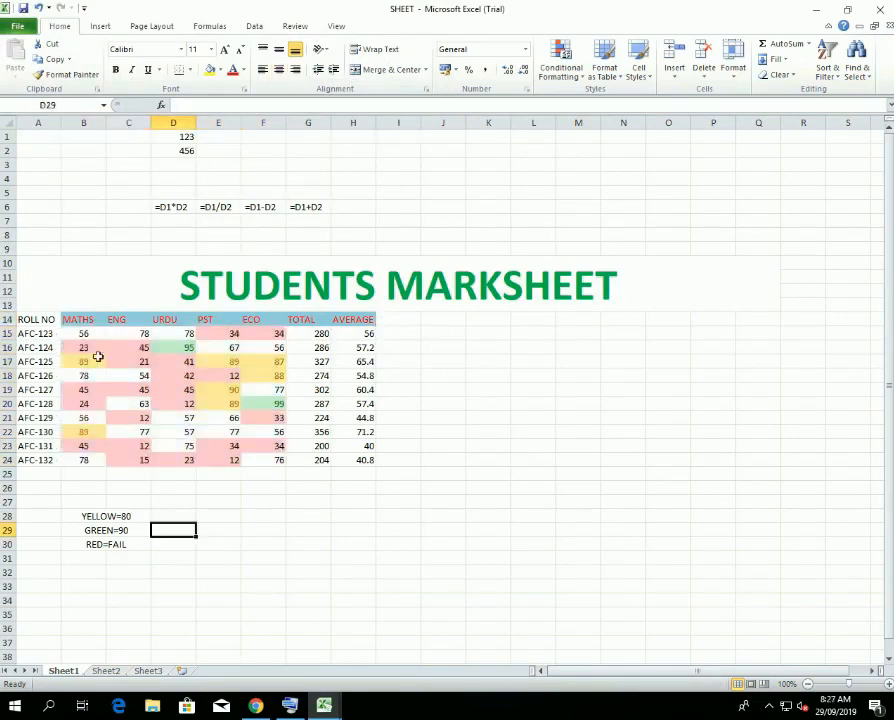
drag(86, 340, 262, 463)
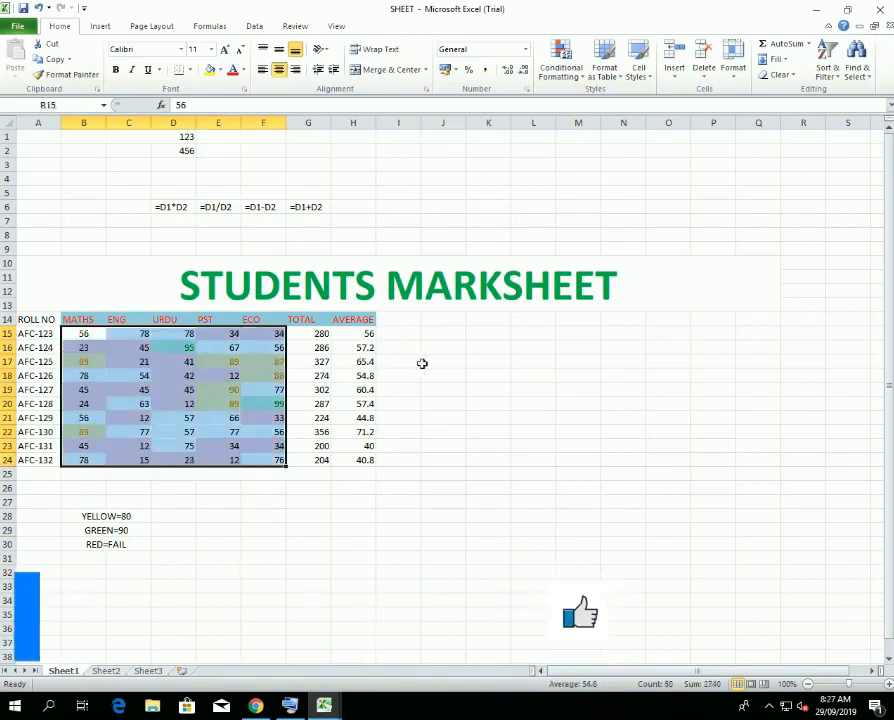
click(578, 85)
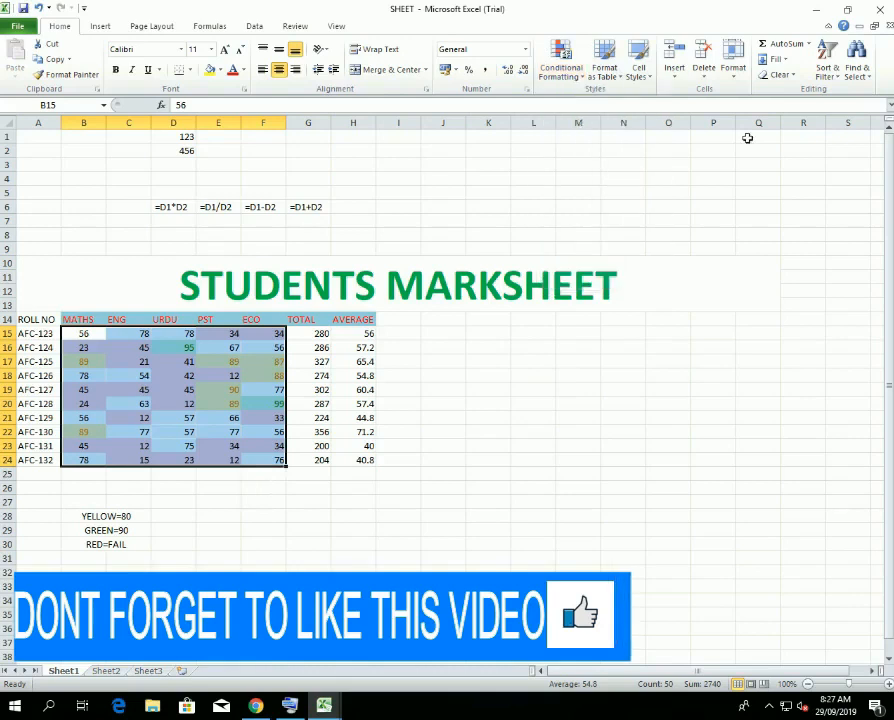
click(778, 75)
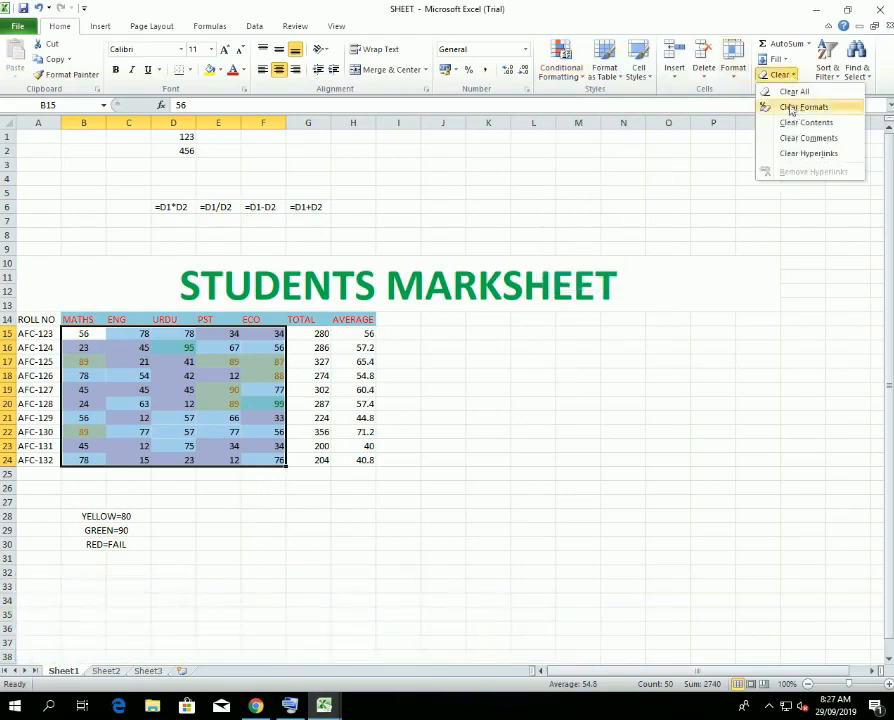
click(800, 107)
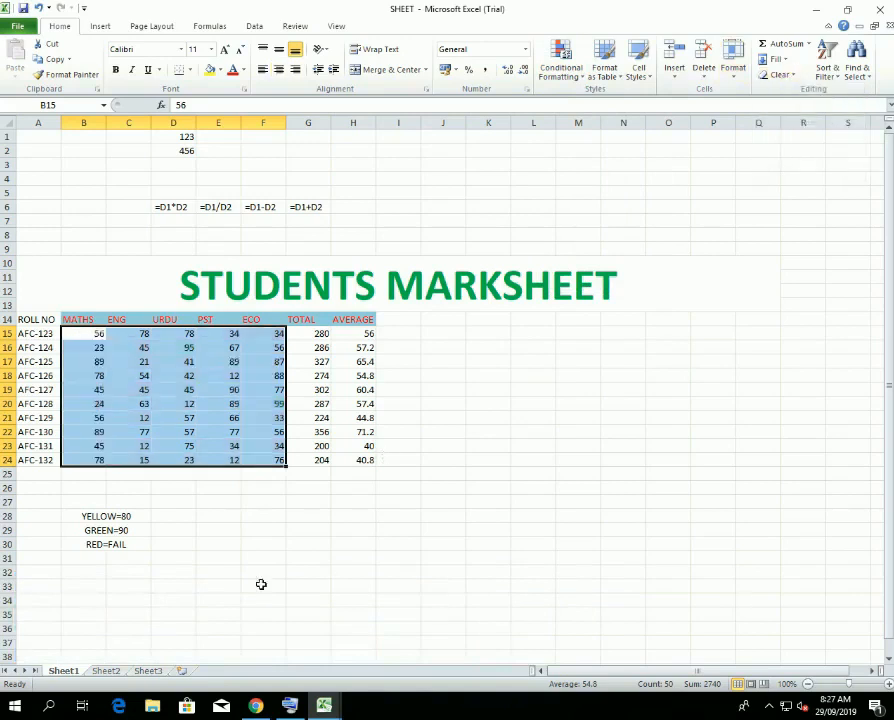
click(218, 516)
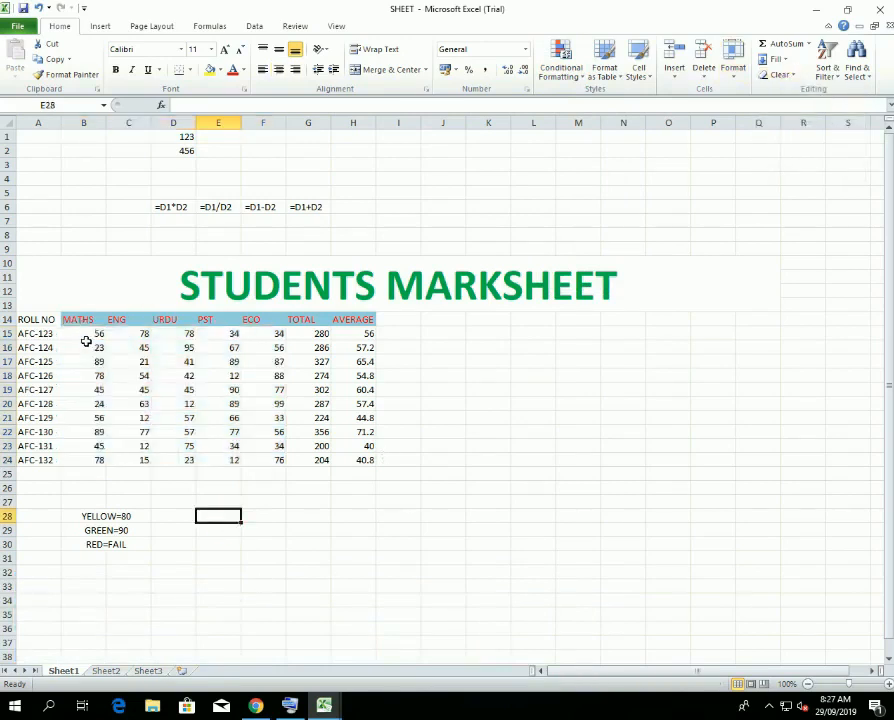
drag(87, 338, 277, 456)
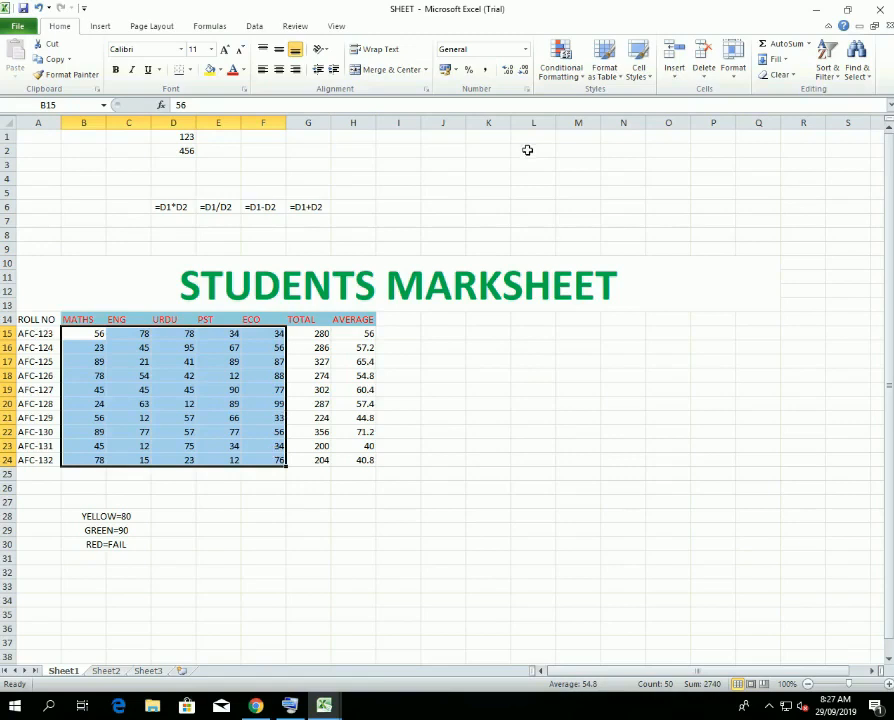
click(563, 72)
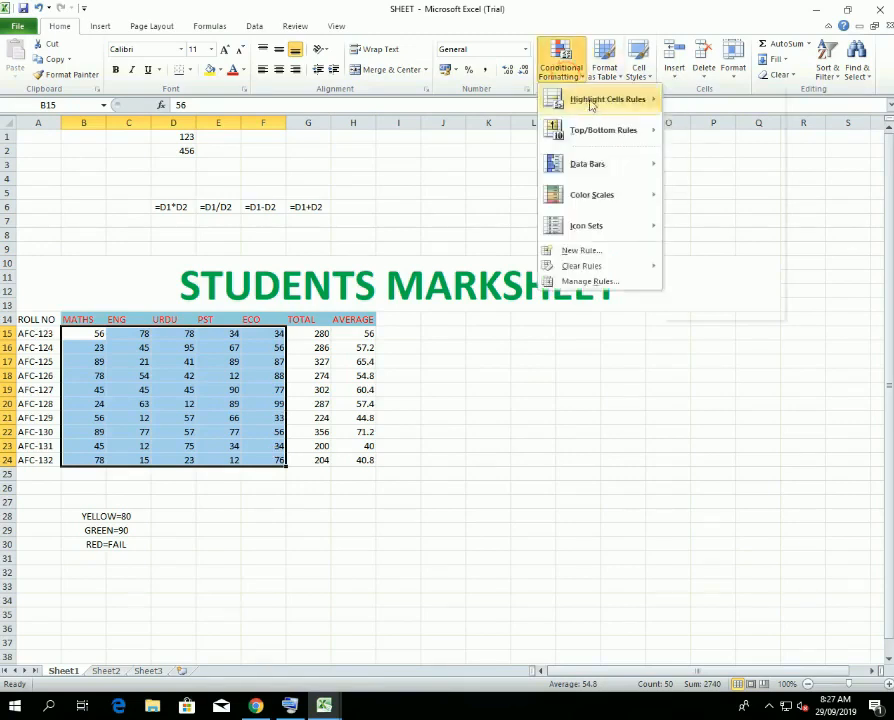
mouse_move(592, 105)
click(706, 101)
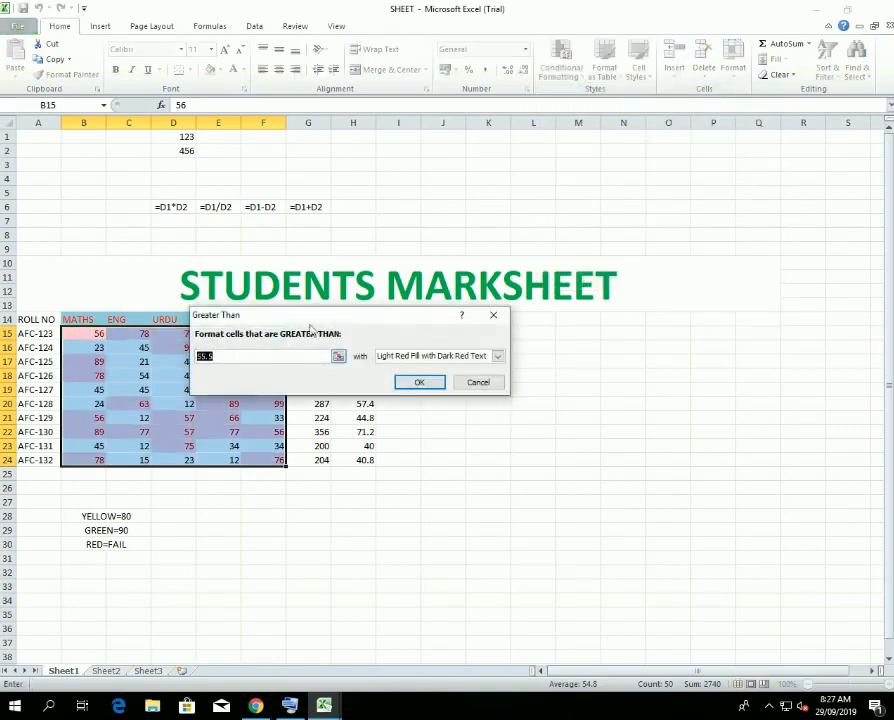
drag(310, 316, 607, 318)
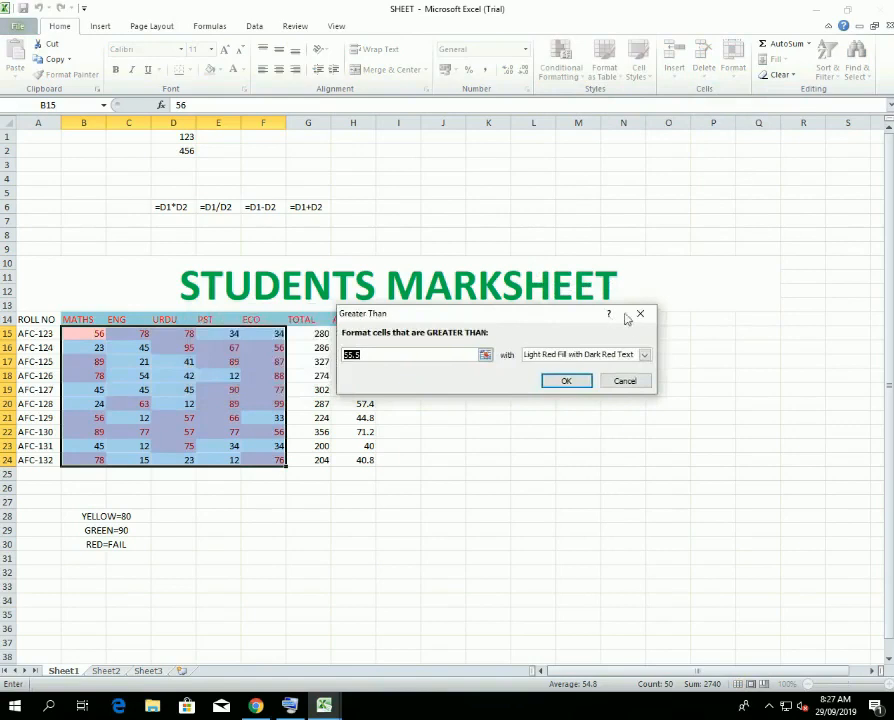
click(638, 314)
Highlight marks greater than 90 in B15:F24 with Yellow Fill with Dark Yellow Text using conditional formatting.
click(568, 62)
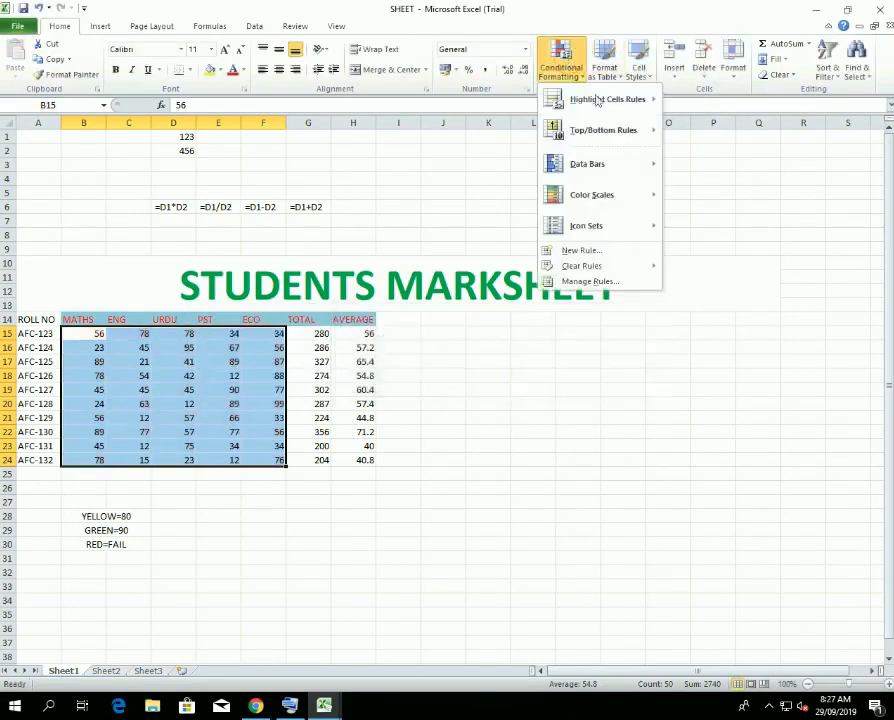
mouse_move(603, 104)
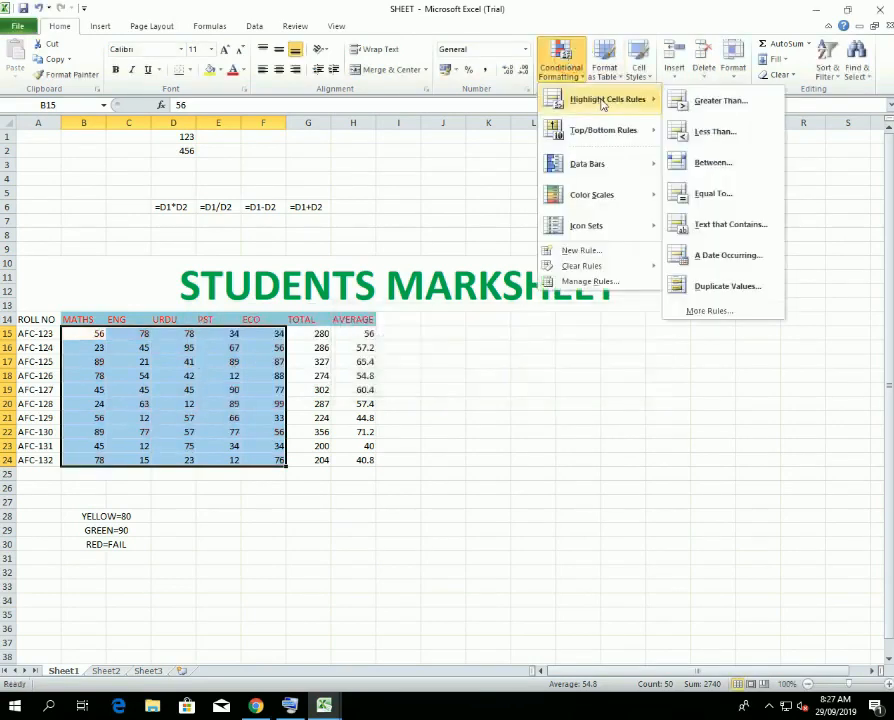
click(708, 102)
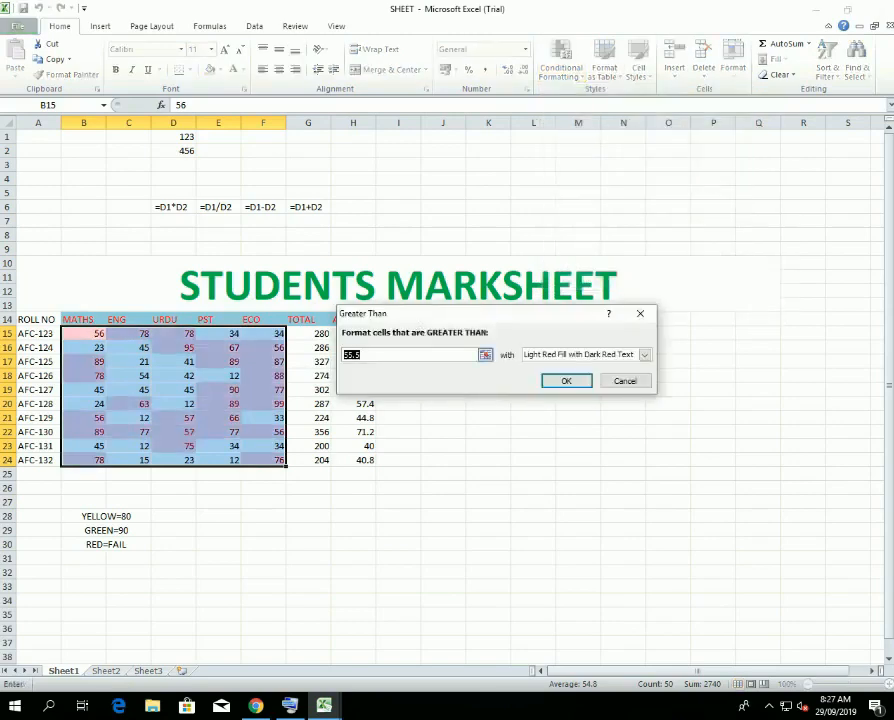
text(90)
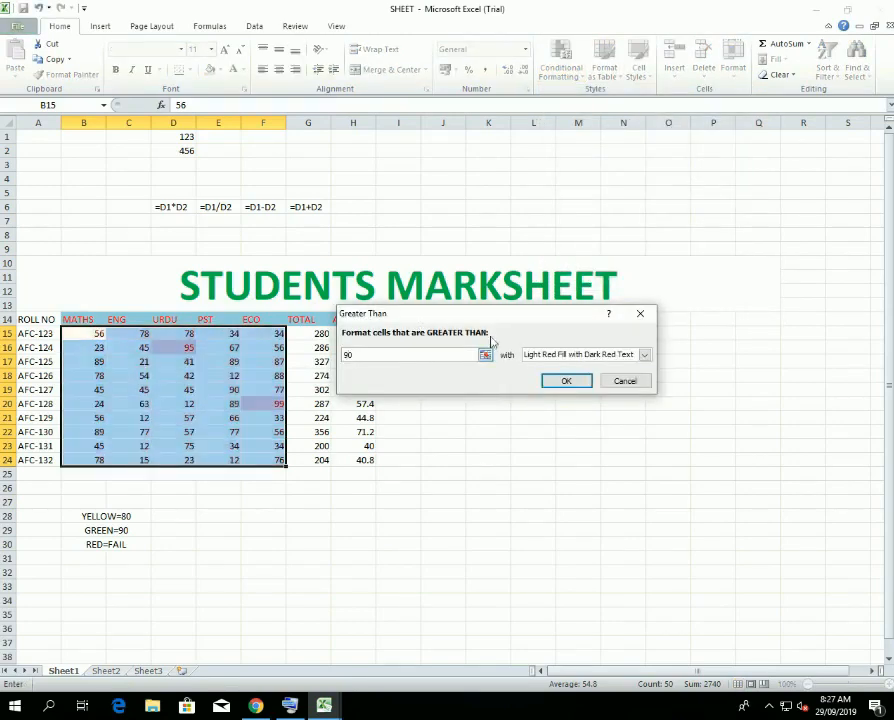
click(546, 356)
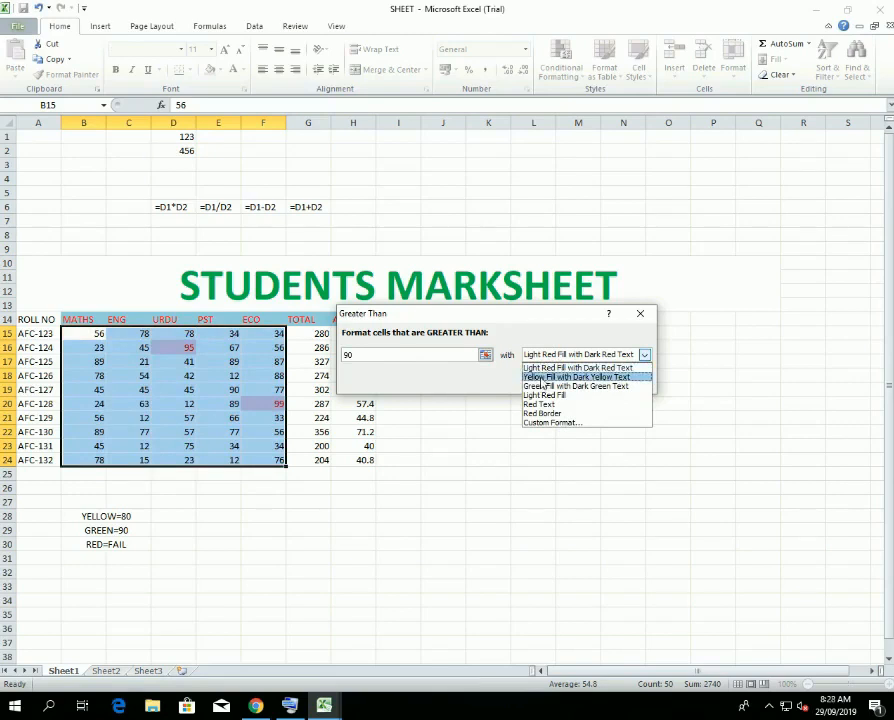
click(542, 378)
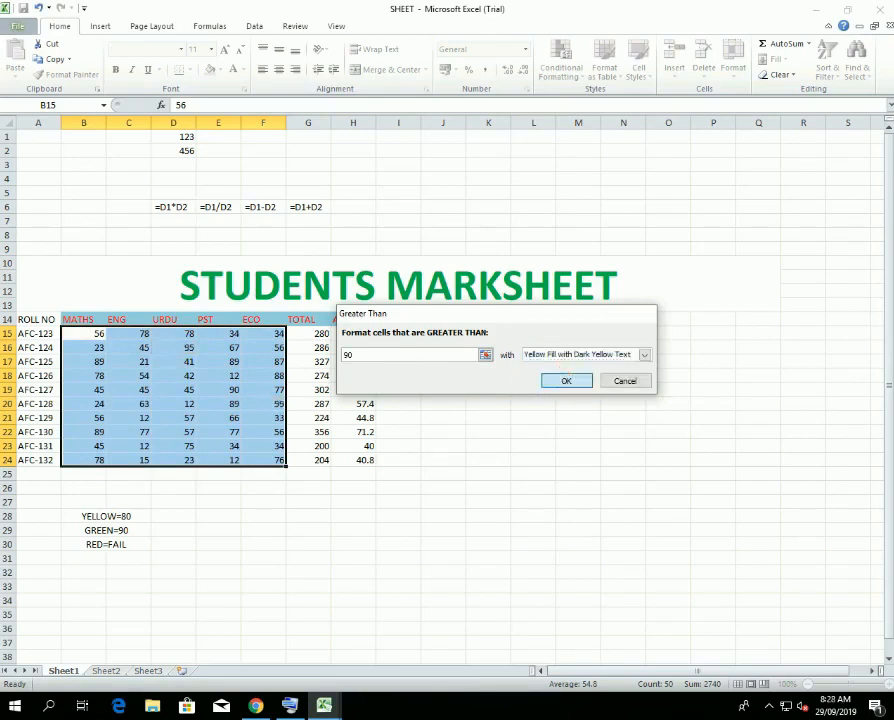
click(566, 380)
click(484, 392)
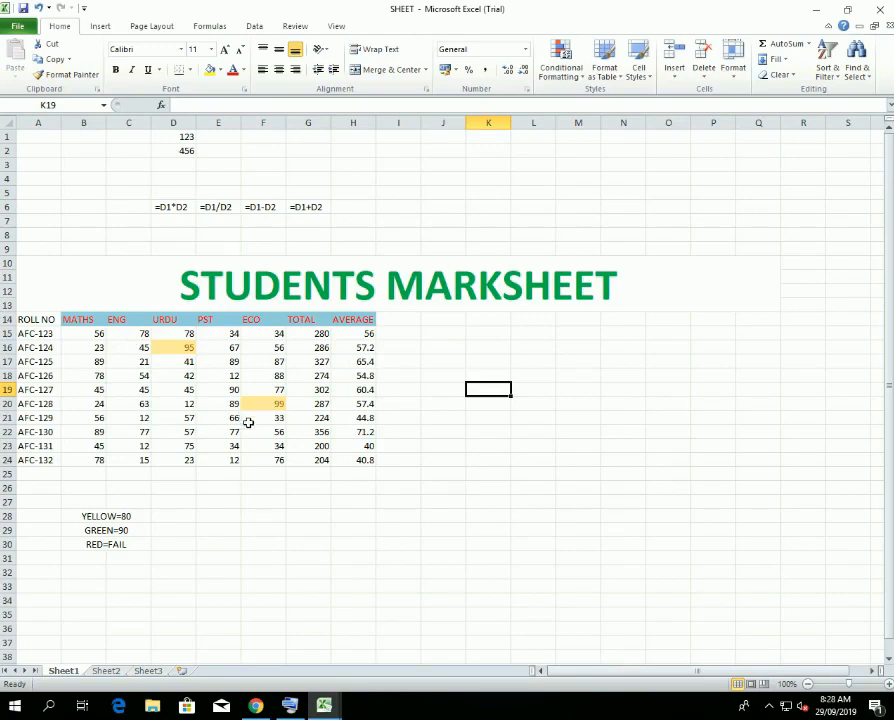
Highlight marks greater than 80 in B15:F24 with Light Red Fill with Dark Red Text using conditional formatting.
click(190, 360)
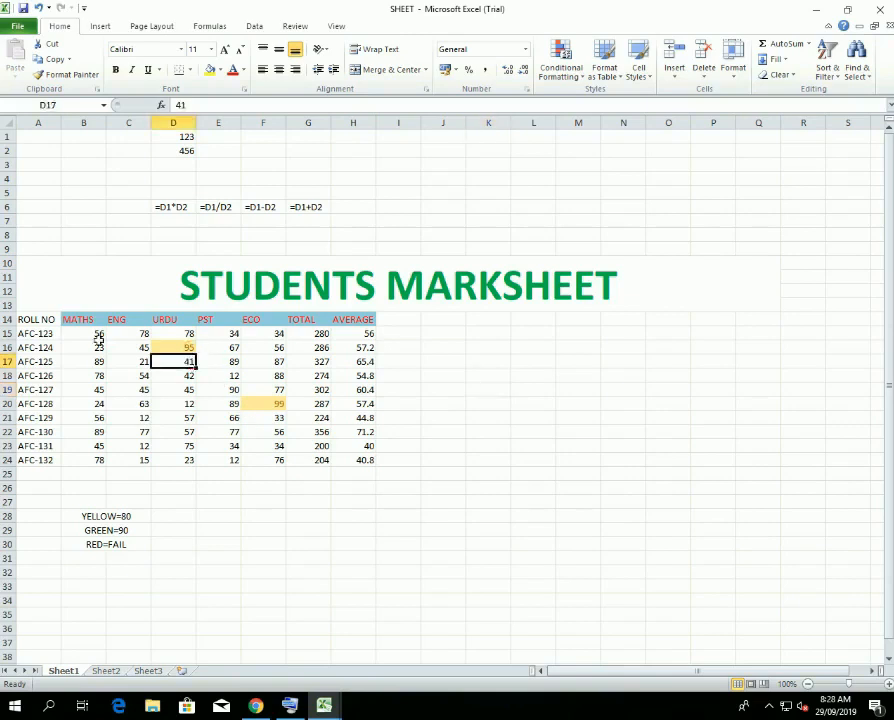
click(101, 335)
drag(101, 335, 288, 470)
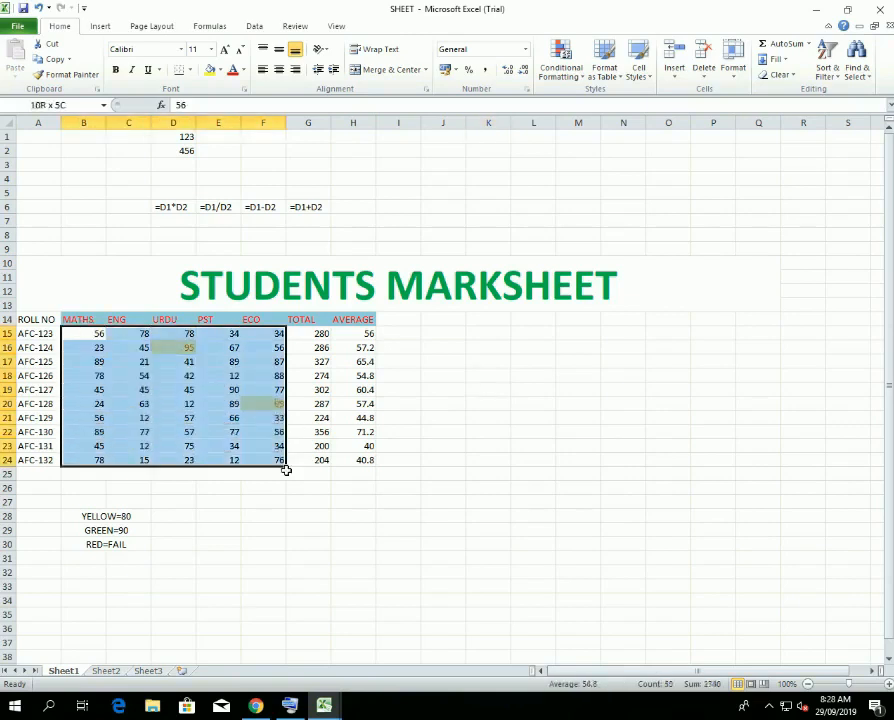
click(556, 78)
mouse_move(610, 100)
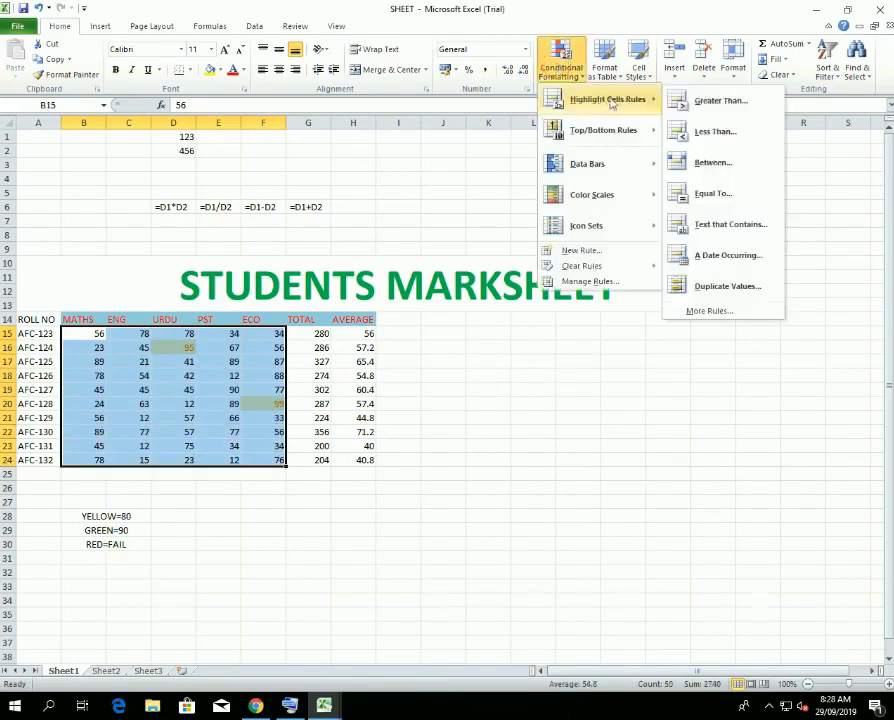
click(724, 101)
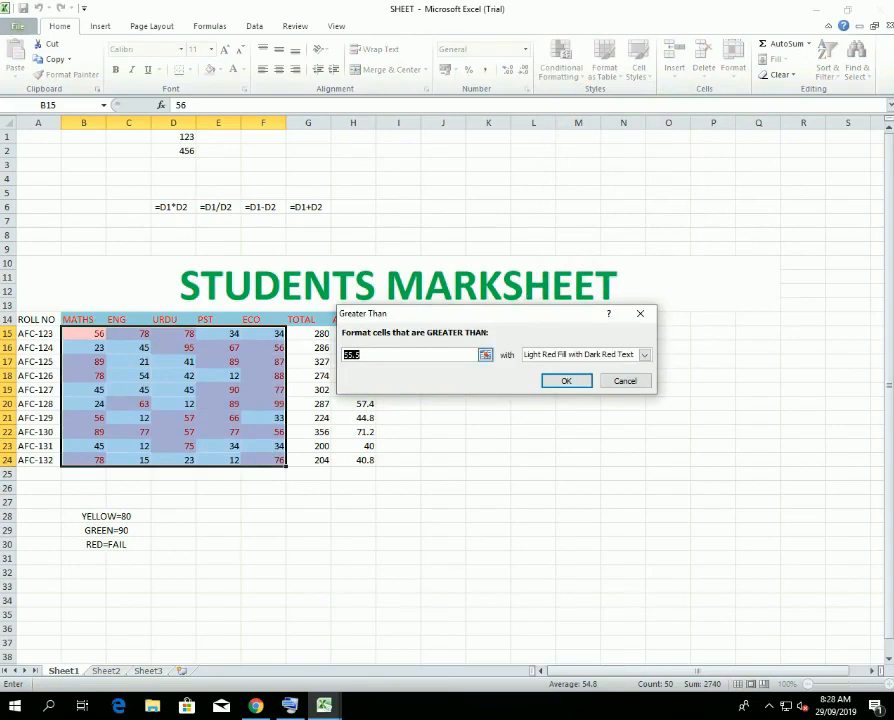
text(80)
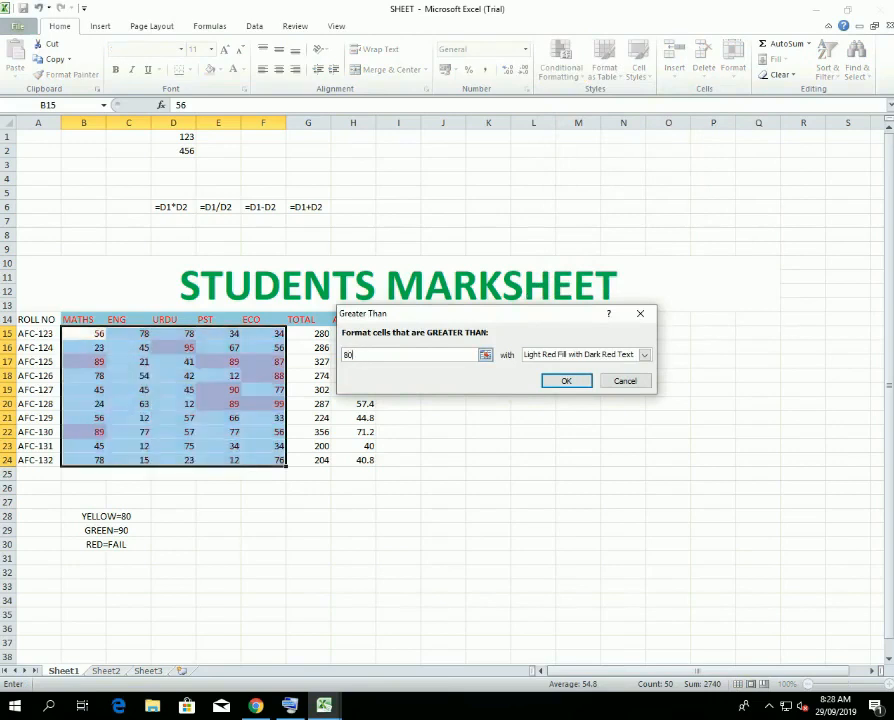
click(591, 355)
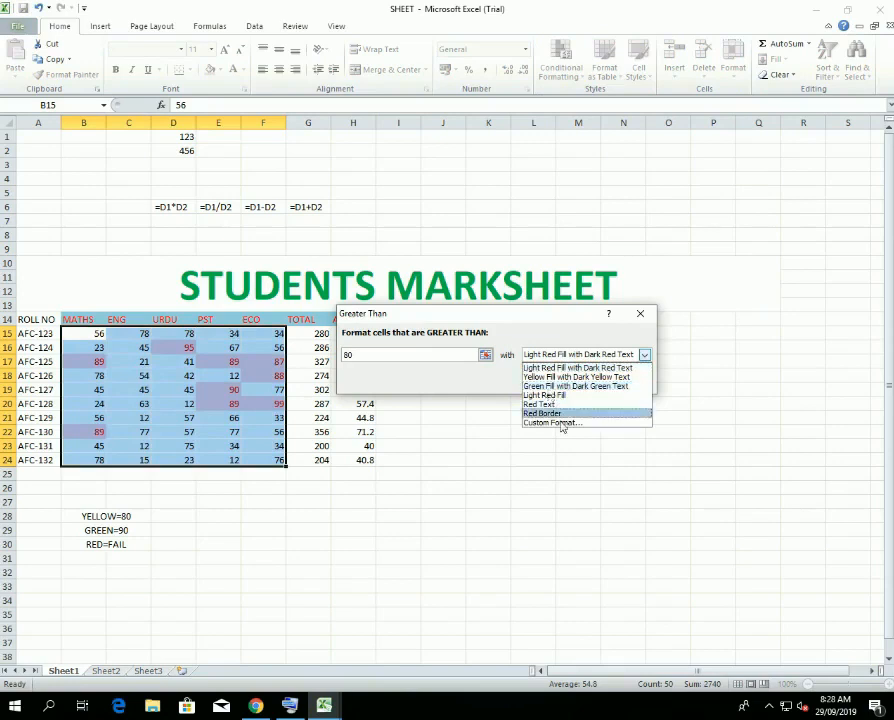
click(547, 396)
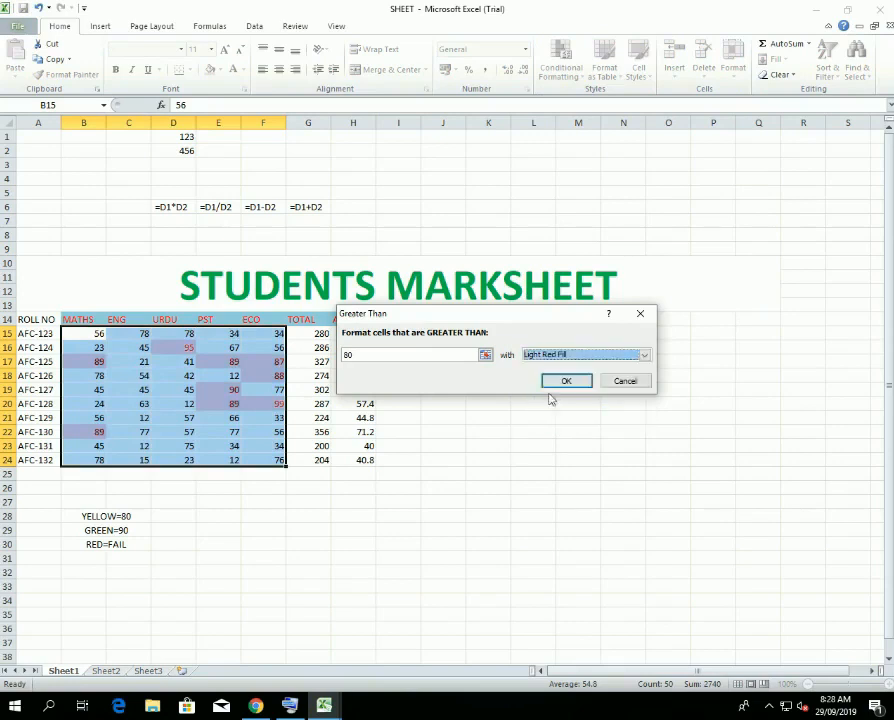
click(563, 354)
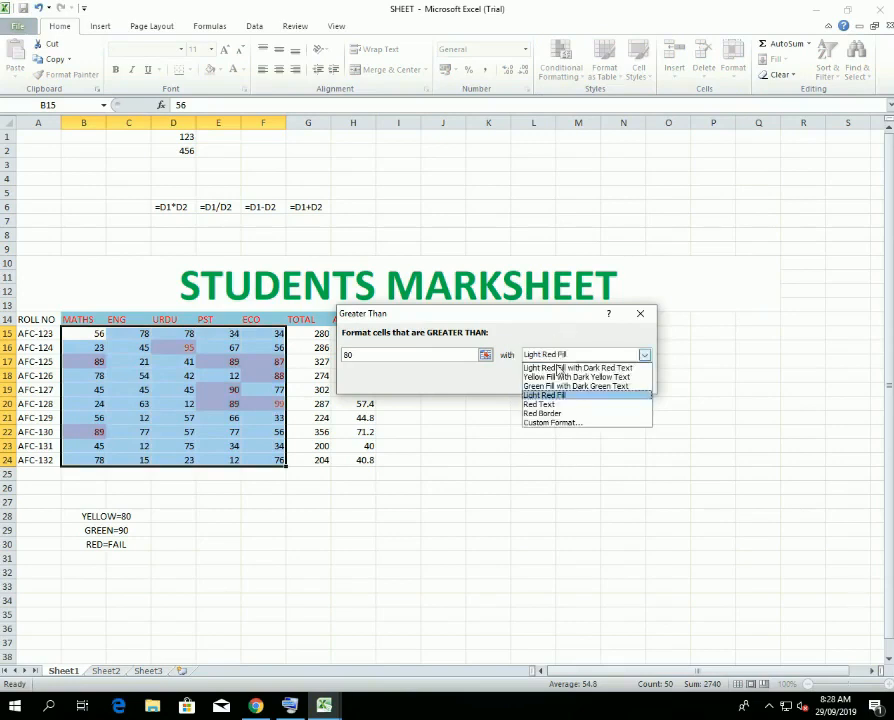
click(553, 367)
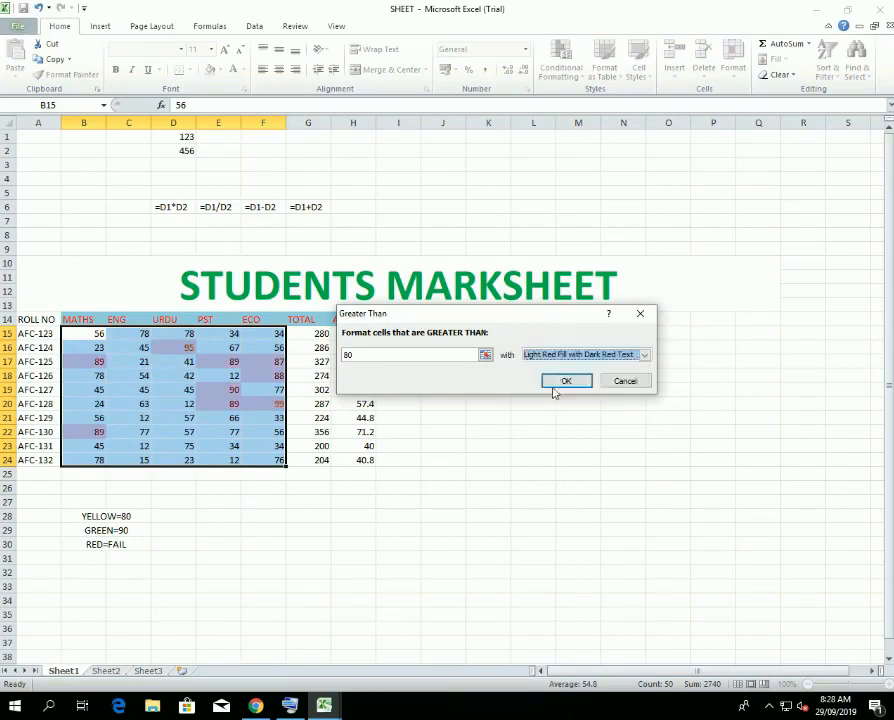
click(558, 384)
click(492, 476)
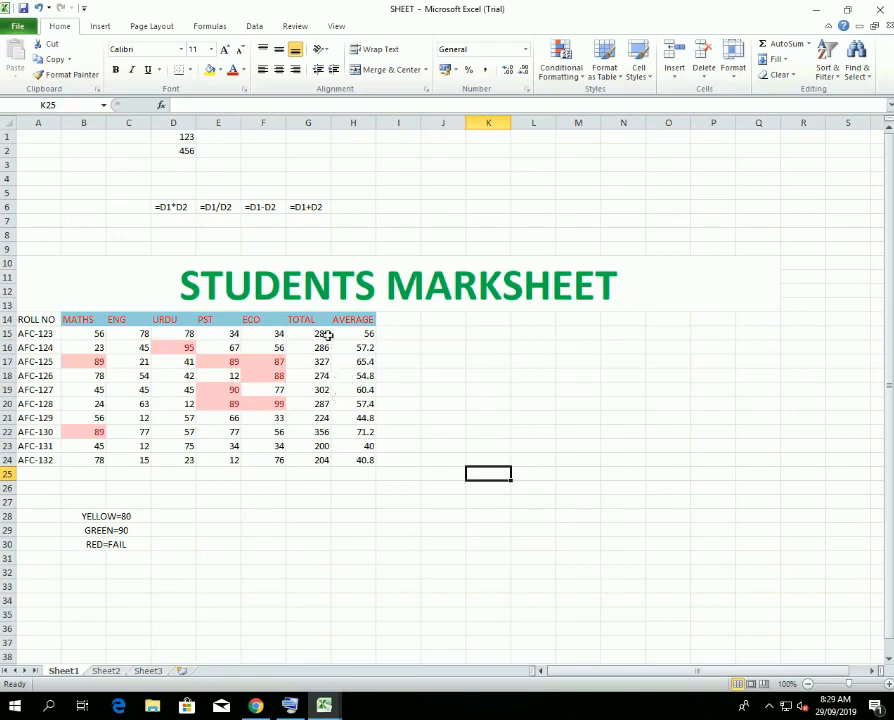
Delete the existing TOTAL and AVERAGE values in G15:H24 of the students marksheet.
drag(324, 338, 337, 469)
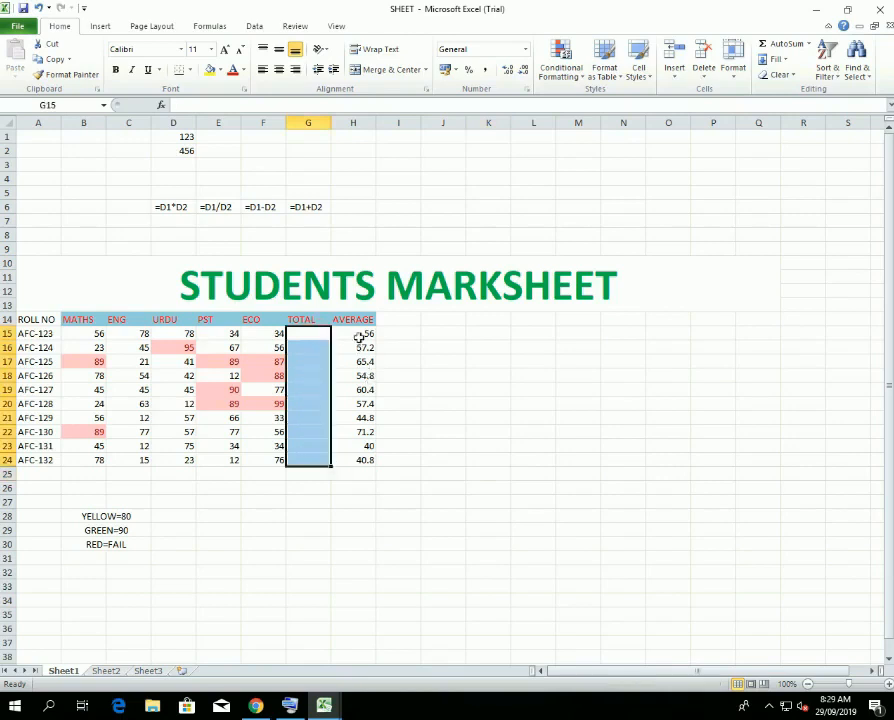
drag(360, 340, 376, 461)
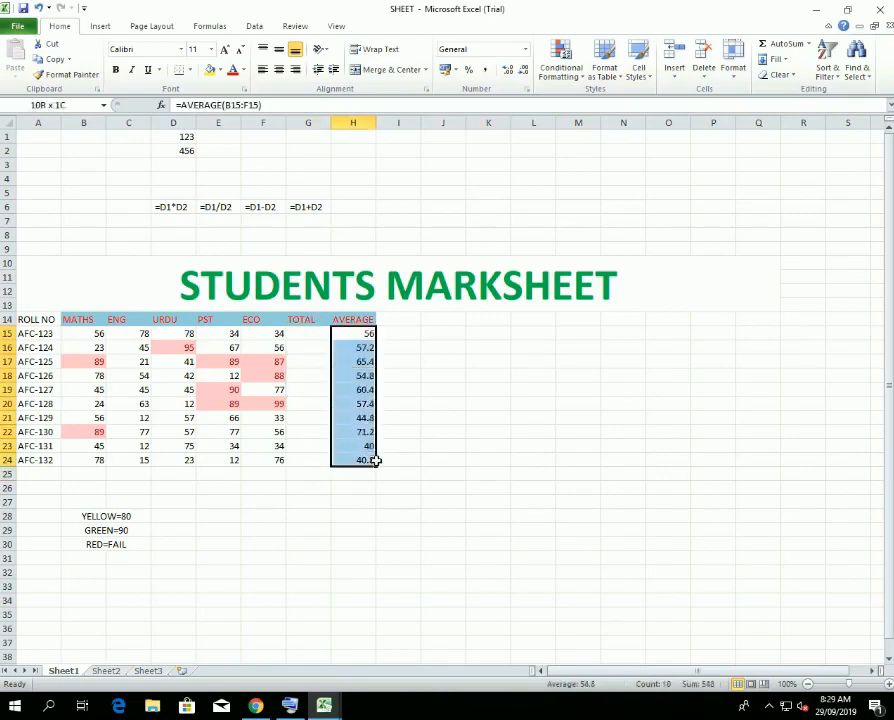
key(Delete)
Enter the formula =SUM(B15:F15) in G15 to total the first student's marks.
click(310, 333)
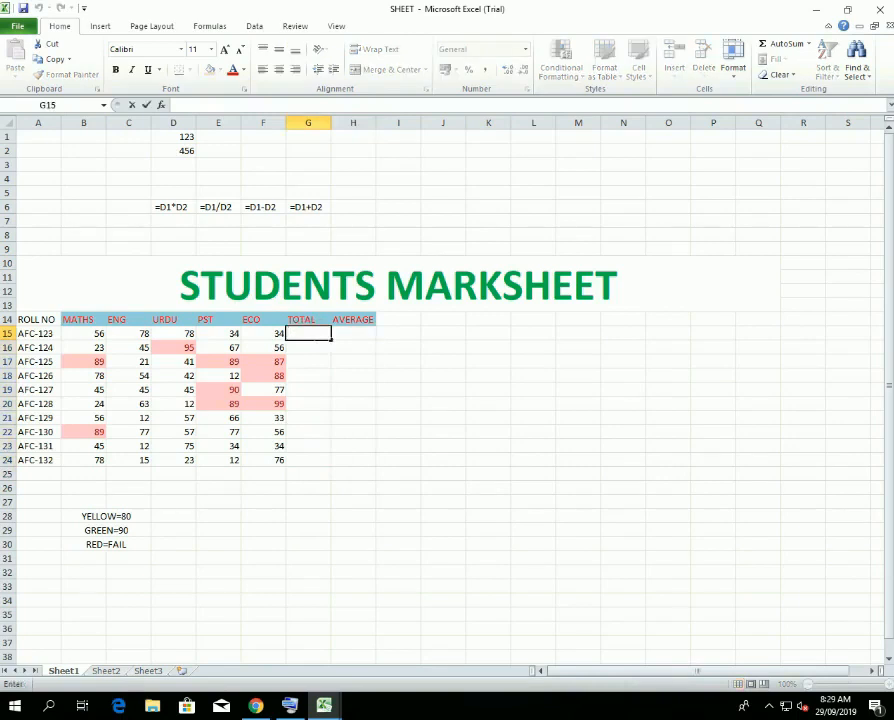
text(=su)
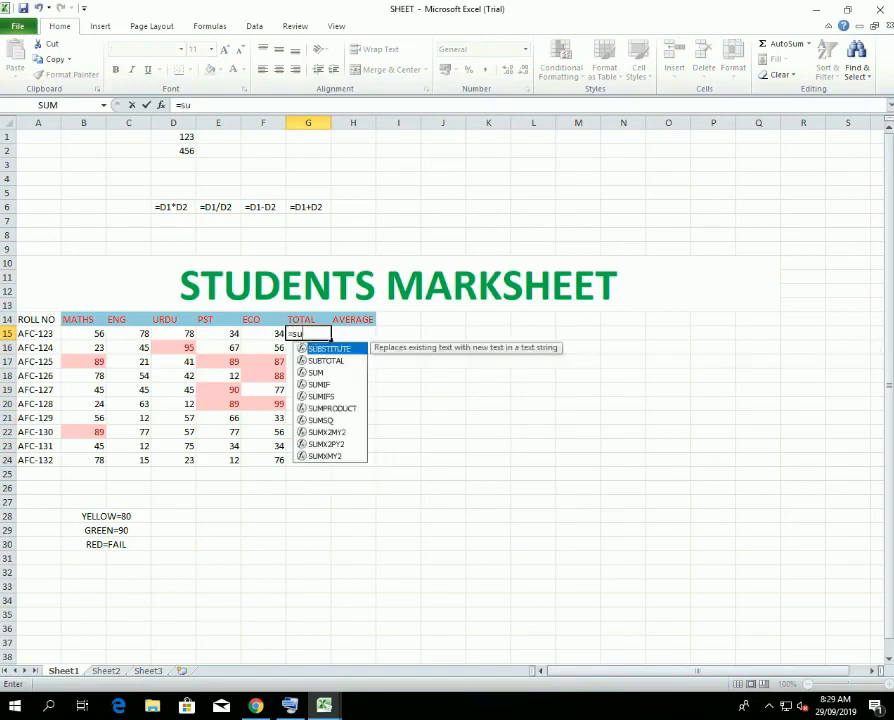
click(315, 372)
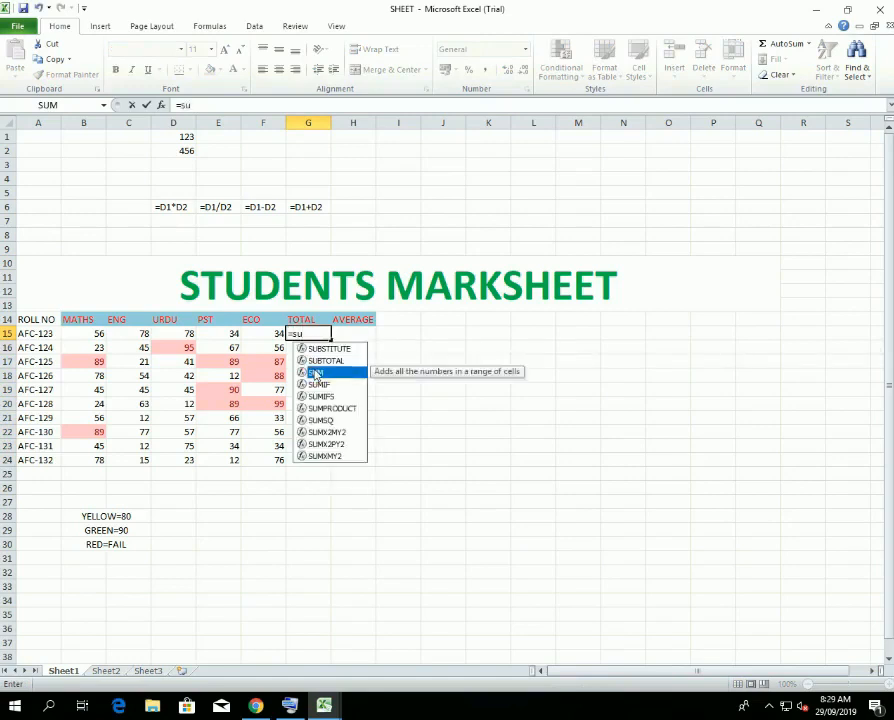
key(Tab)
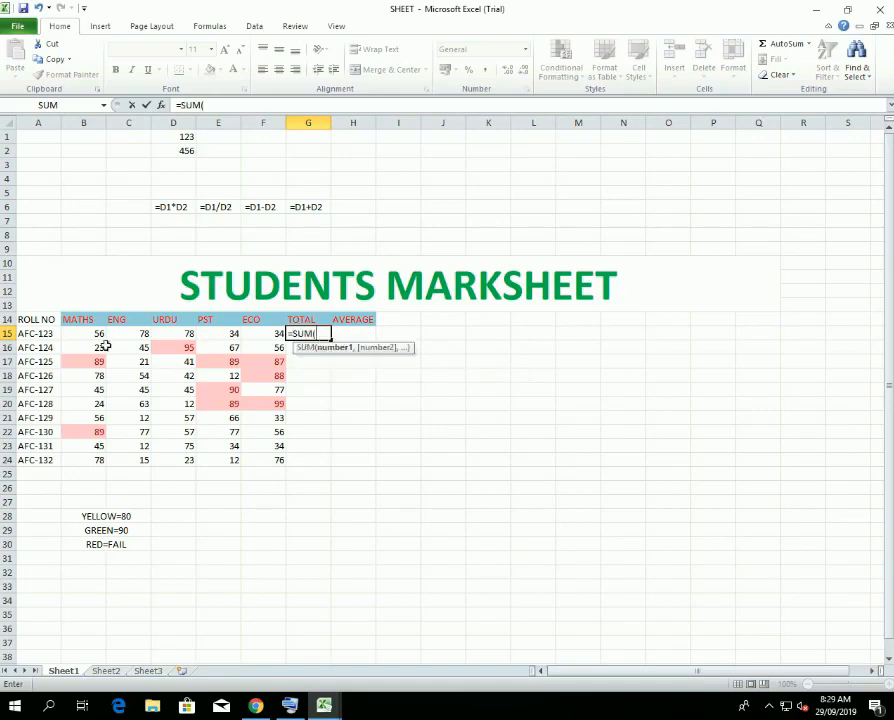
drag(81, 338, 266, 337)
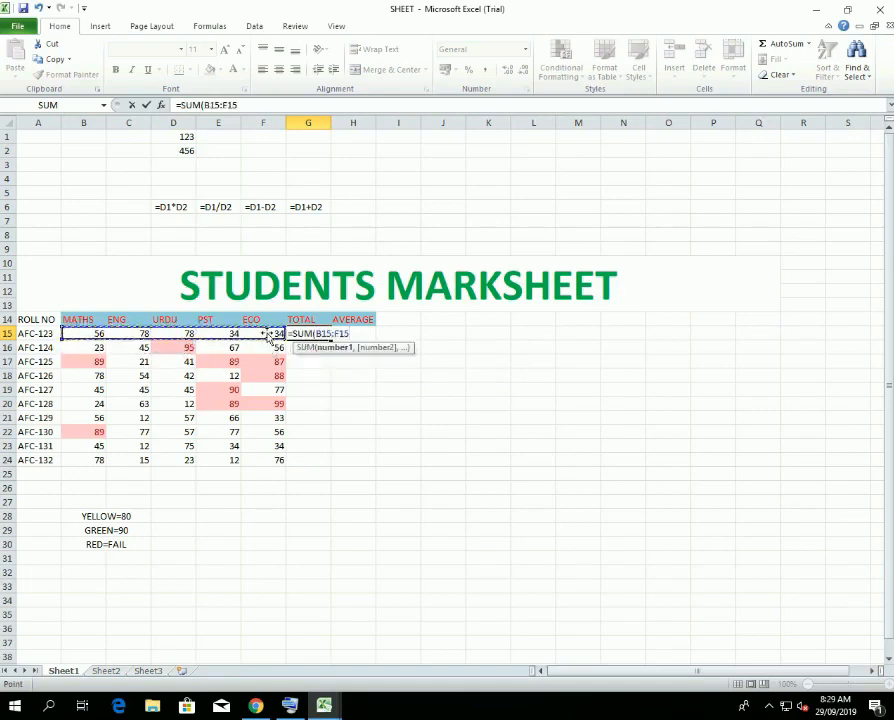
text())
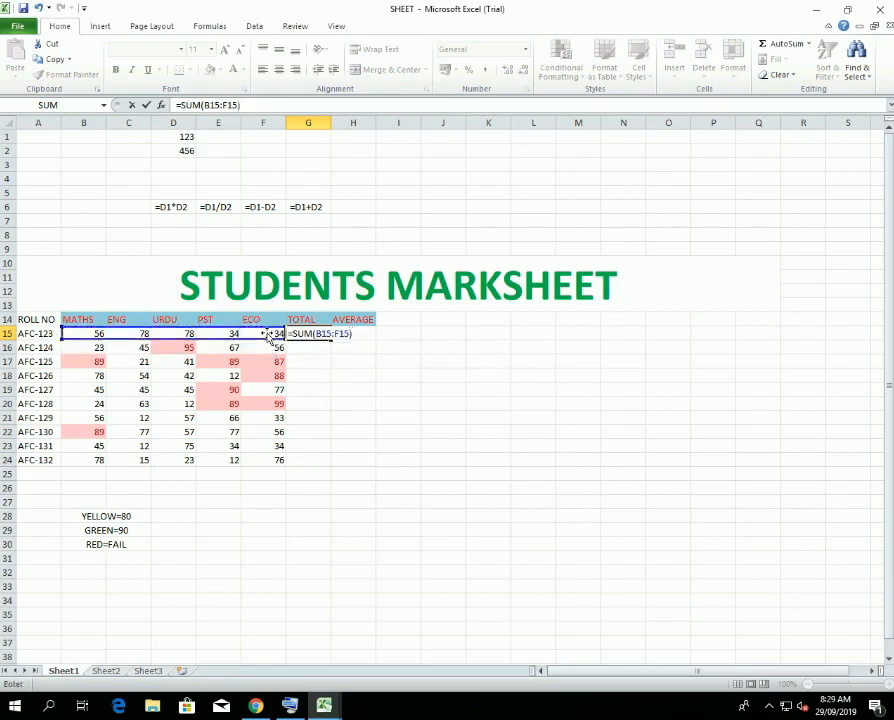
key(Return)
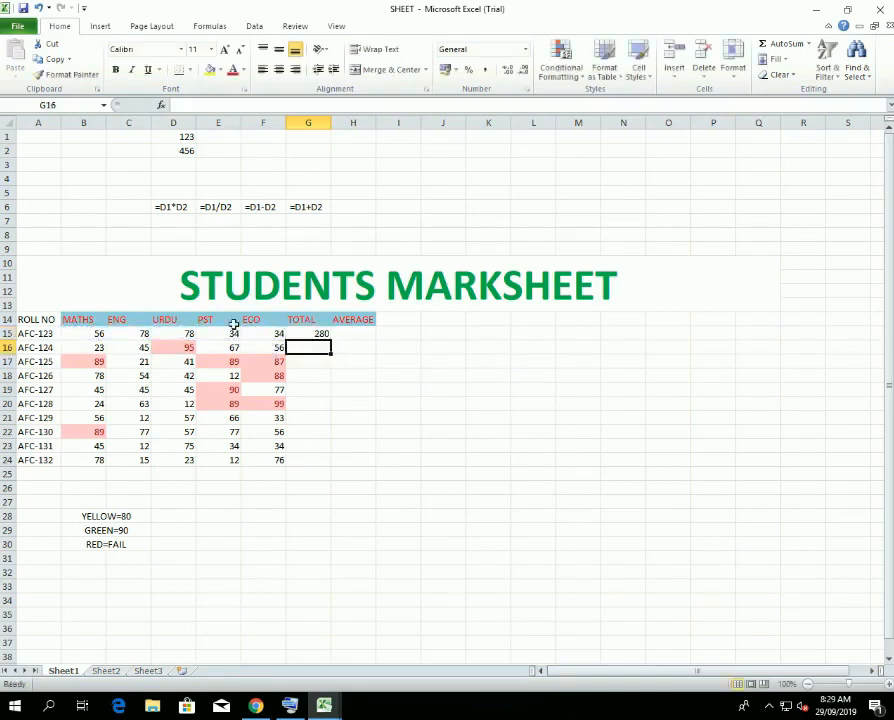
Fill the SUM formula from G15 down to G24 for the remaining students.
click(308, 339)
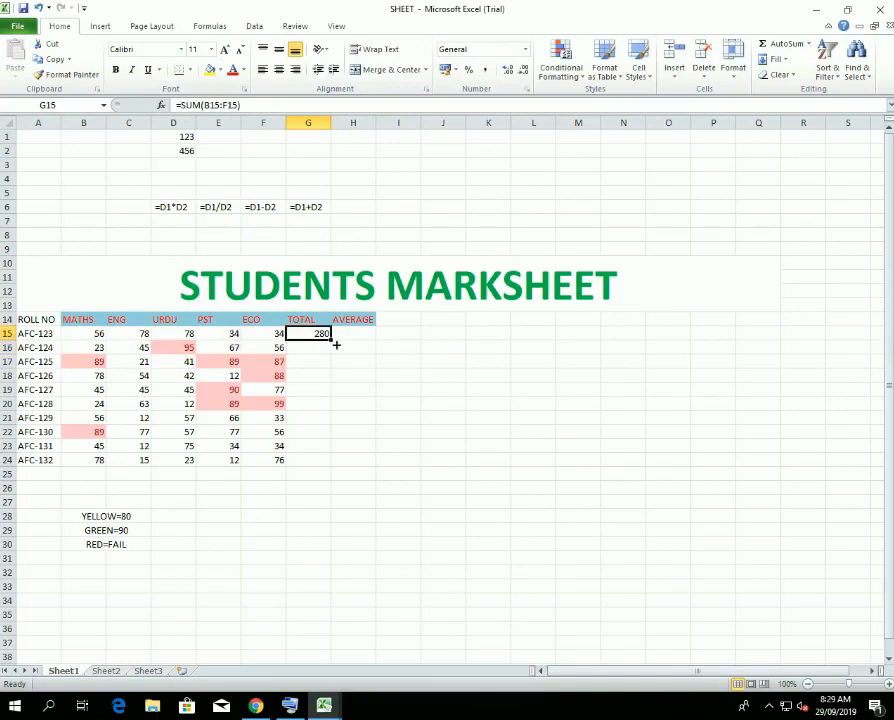
drag(336, 345, 332, 466)
click(308, 501)
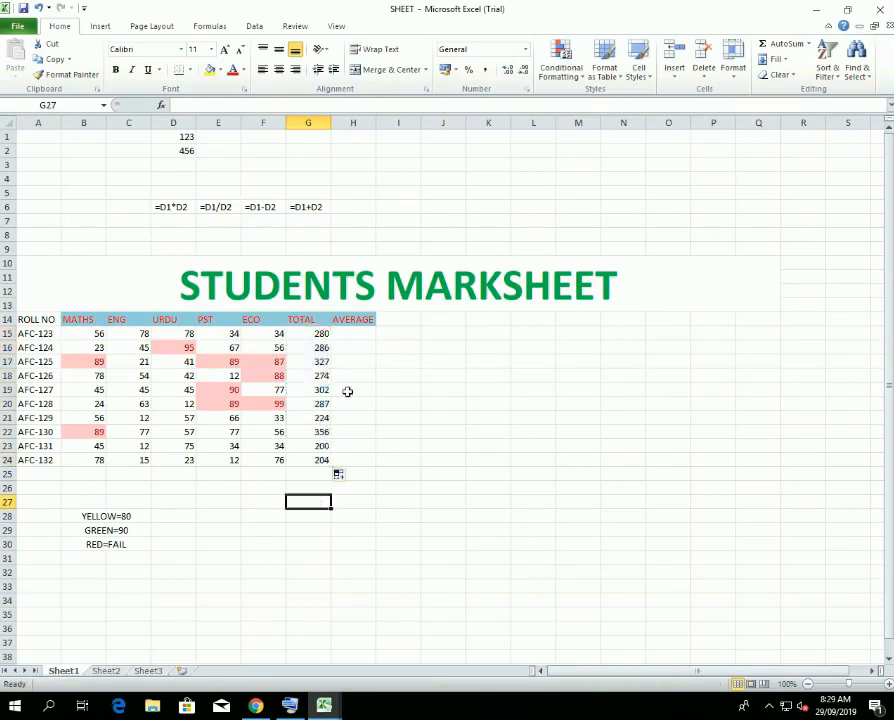
Enter the formula =AVERAGE(B15:F15) in H15 to average the first student's marks.
click(352, 335)
text(=)
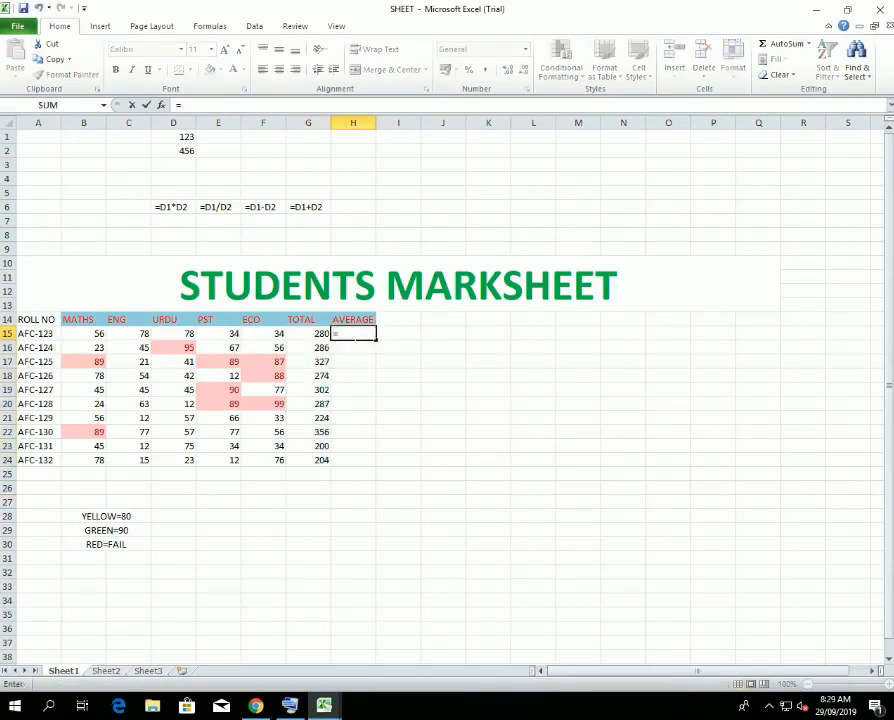
text(AVERAGE)
click(386, 337)
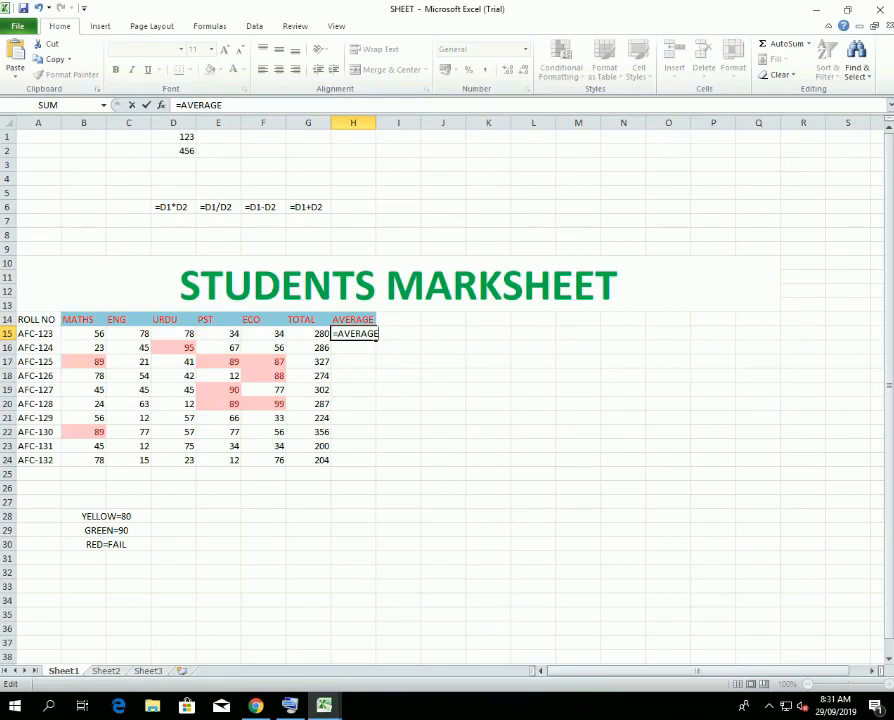
text(()
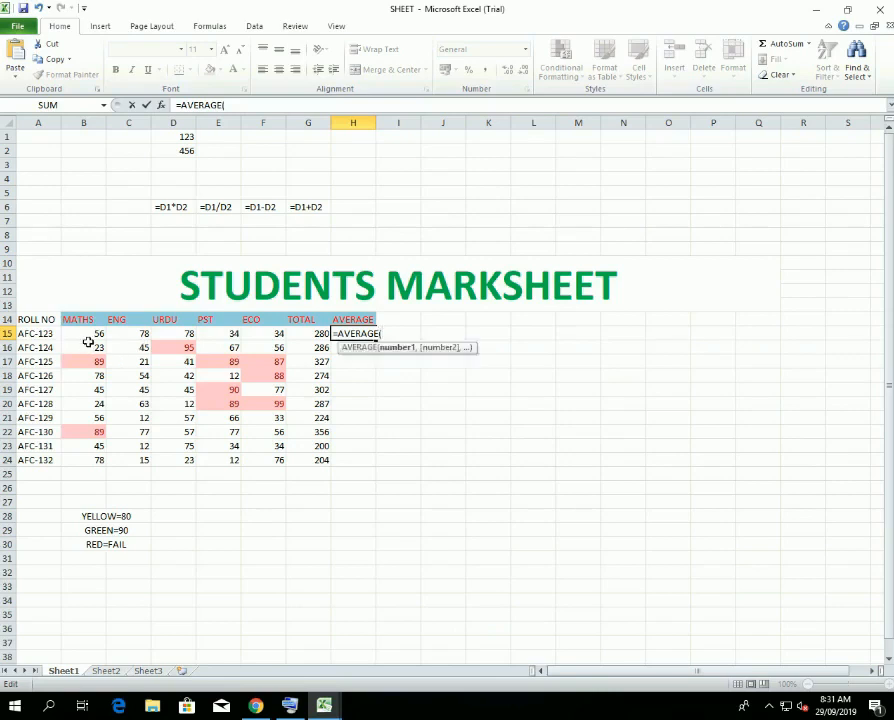
drag(88, 337, 258, 339)
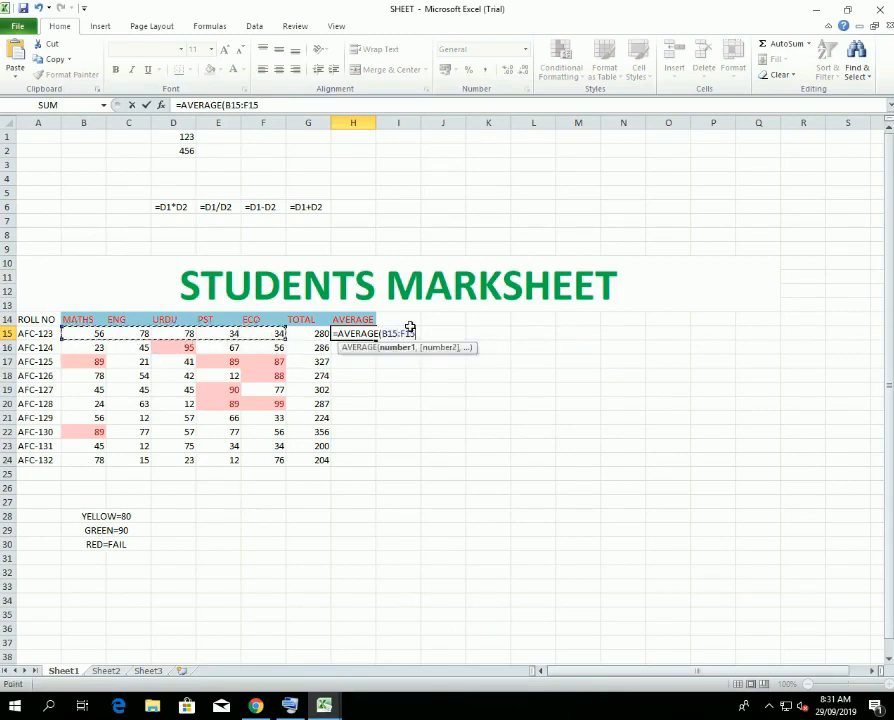
text())
key(Return)
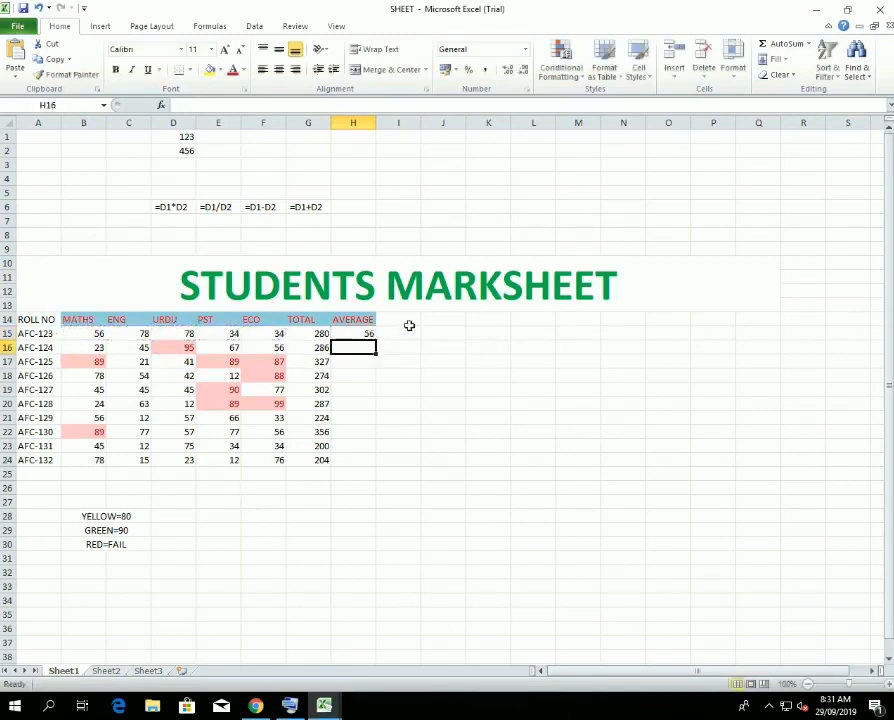
Fill the AVERAGE formula from H15 down to H24 for the remaining students.
click(354, 337)
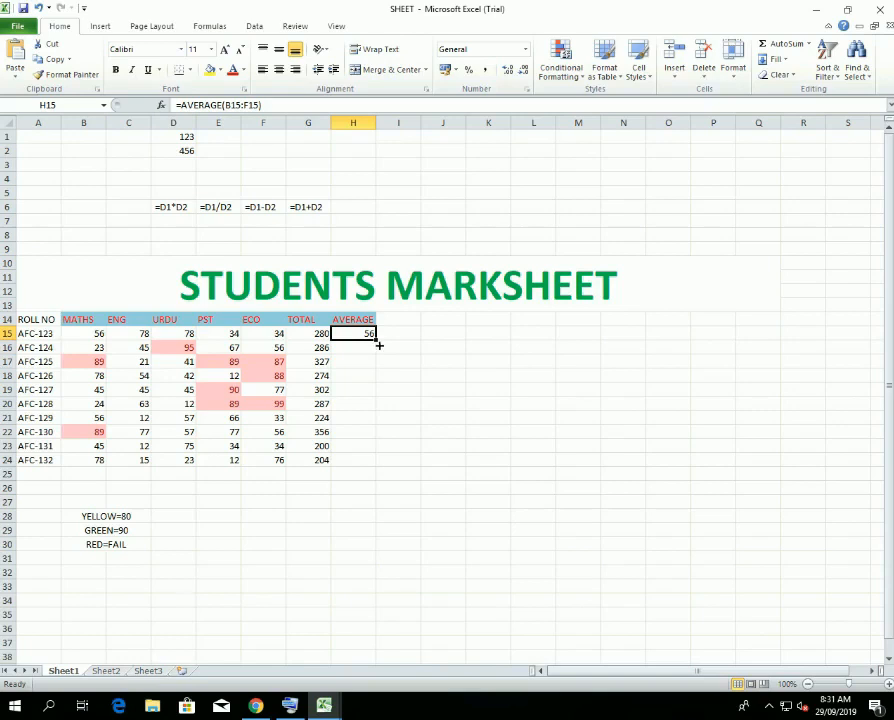
drag(379, 345, 379, 468)
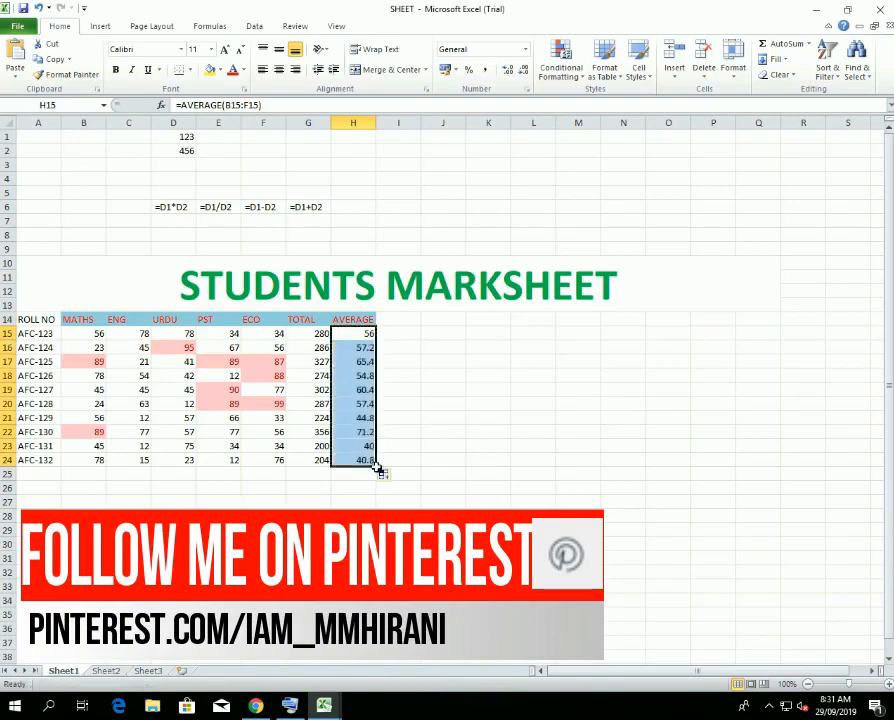
click(398, 389)
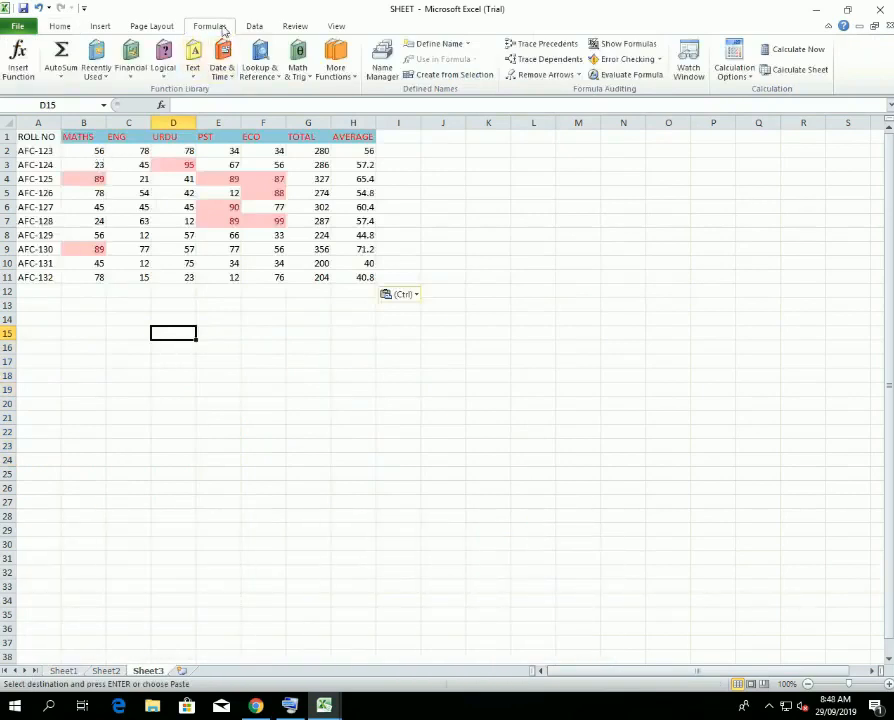
click(54, 74)
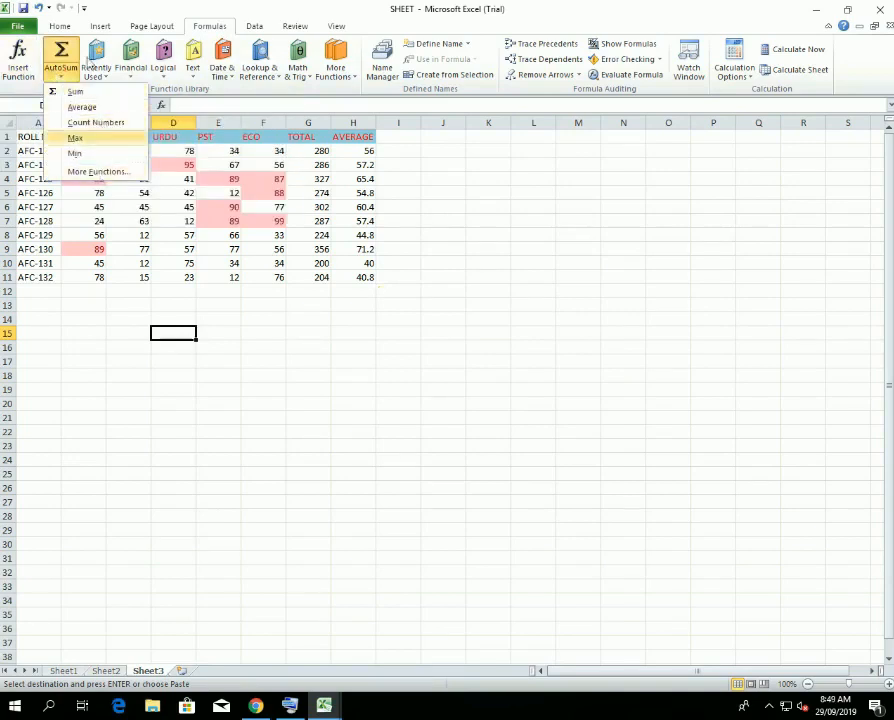
click(94, 339)
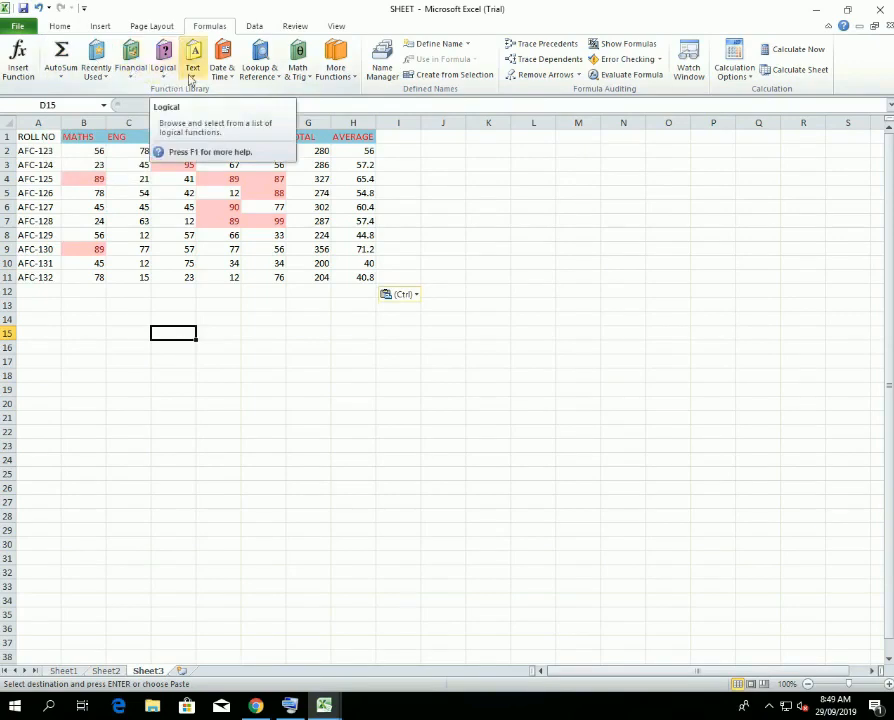
click(225, 78)
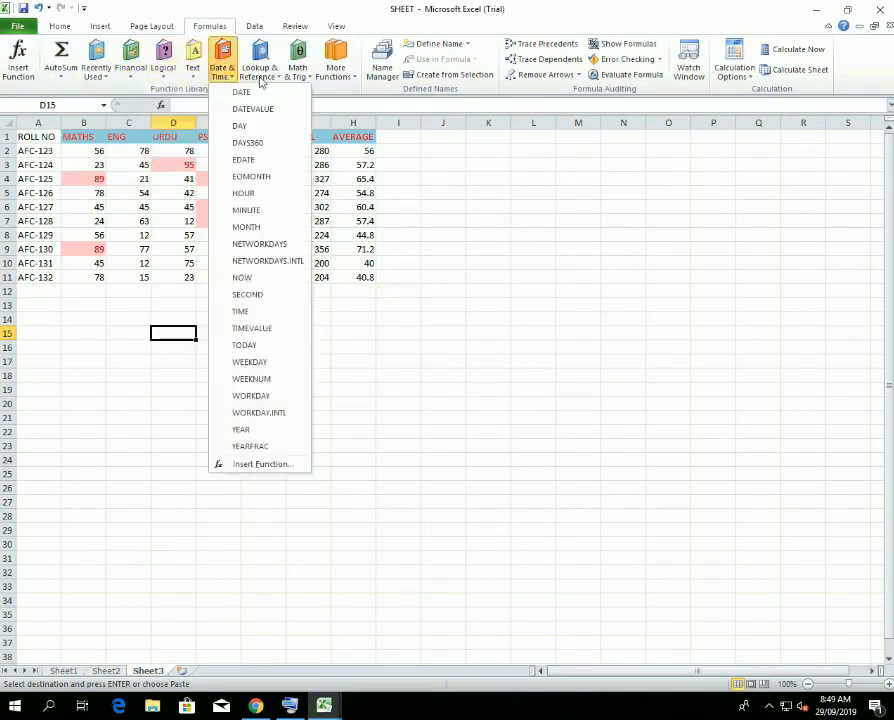
Total the MATHS marks B2:B11 in B12 with the AutoSum Sum function.
click(89, 155)
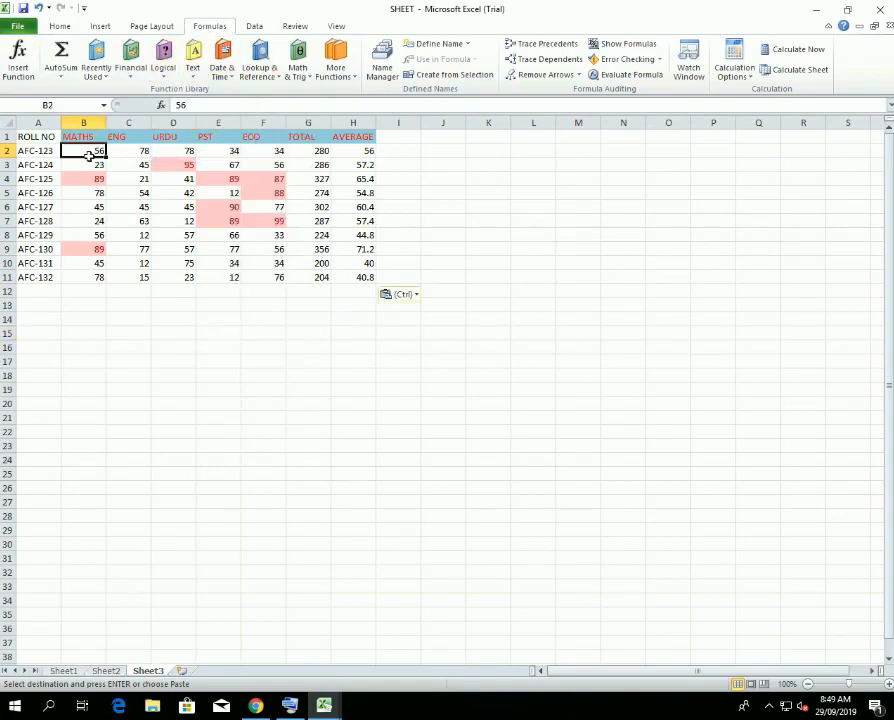
drag(89, 155, 95, 279)
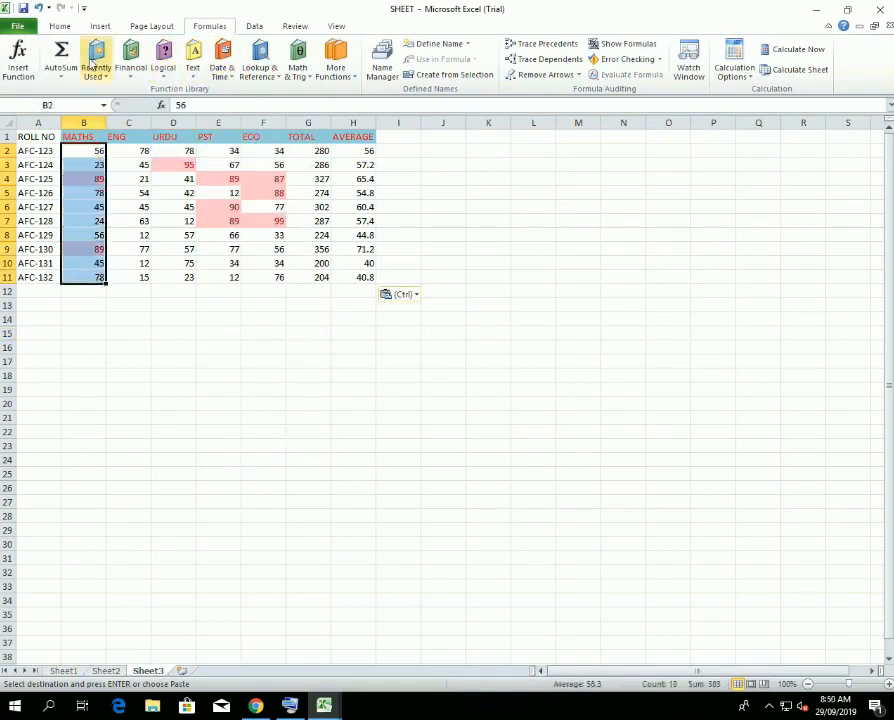
click(62, 77)
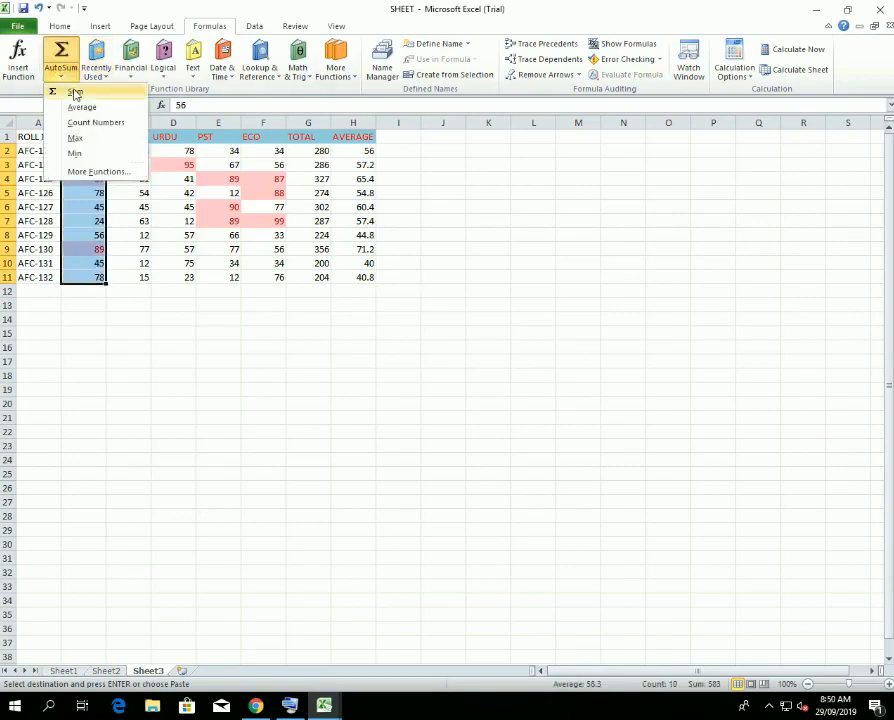
click(73, 91)
click(84, 346)
click(80, 292)
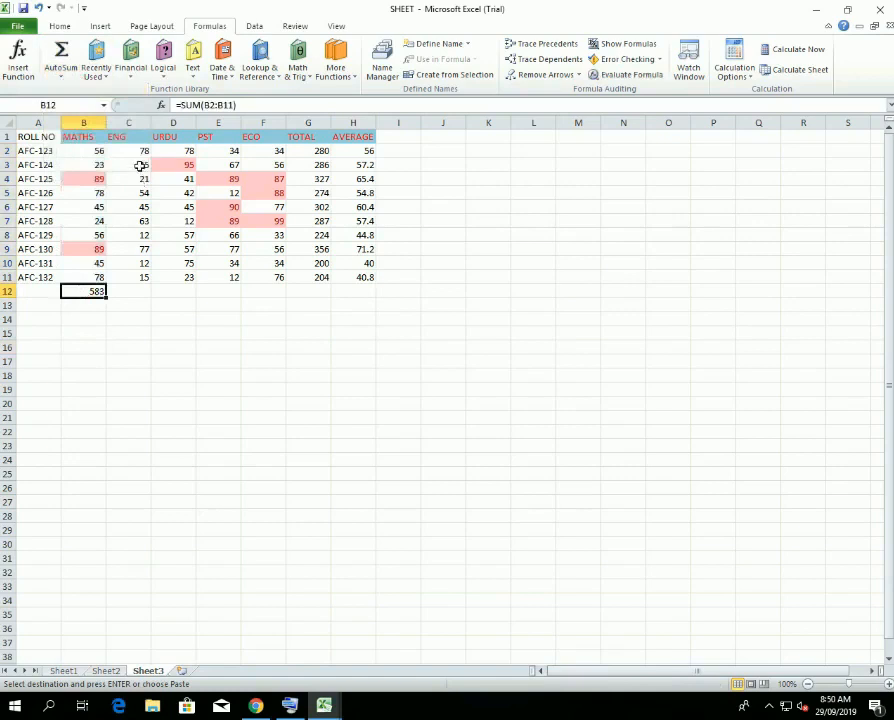
Total the ENG, URDU, PST and ECO marks of rows 2 to 11 in C12 through F12 with AutoSum.
drag(140, 150, 142, 283)
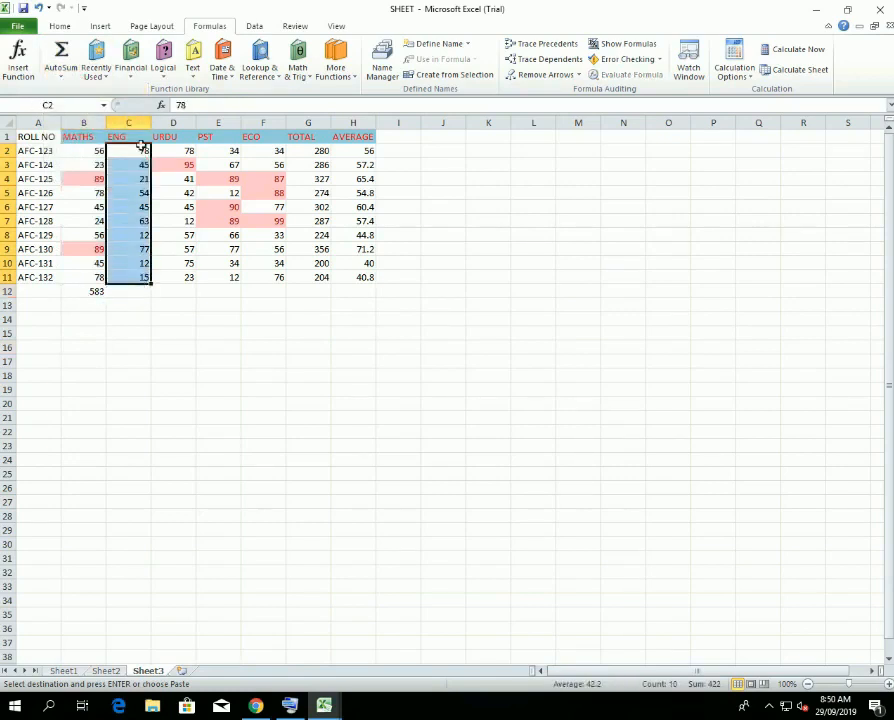
click(62, 55)
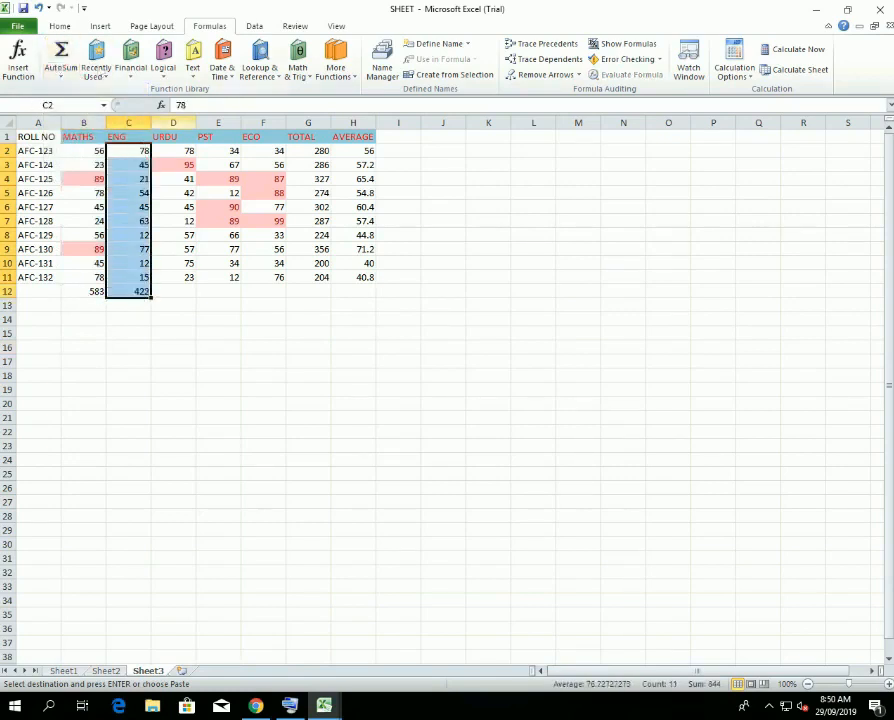
drag(185, 152, 189, 282)
click(62, 55)
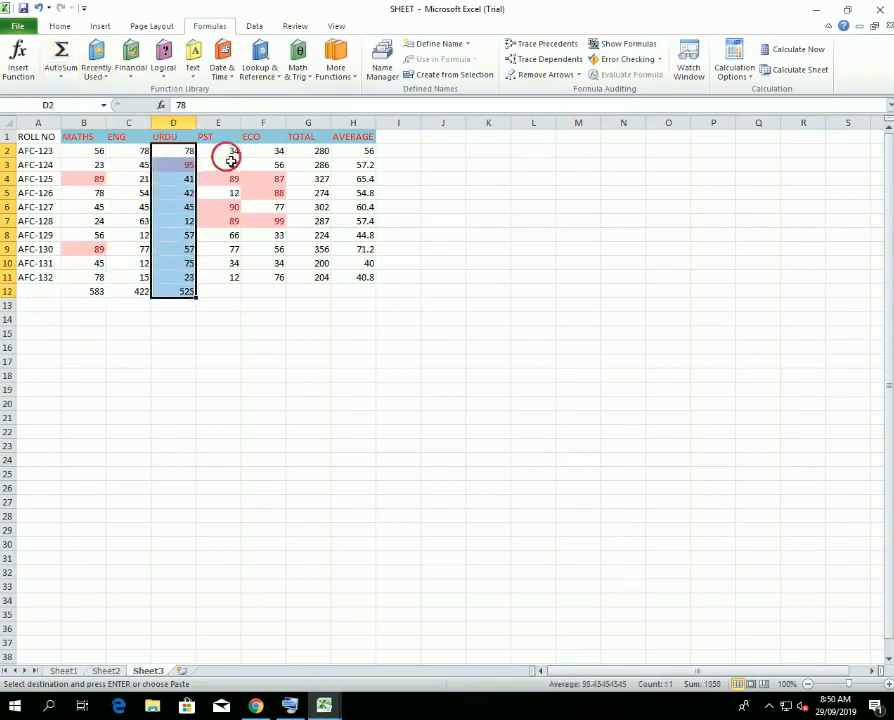
drag(226, 152, 234, 278)
click(62, 55)
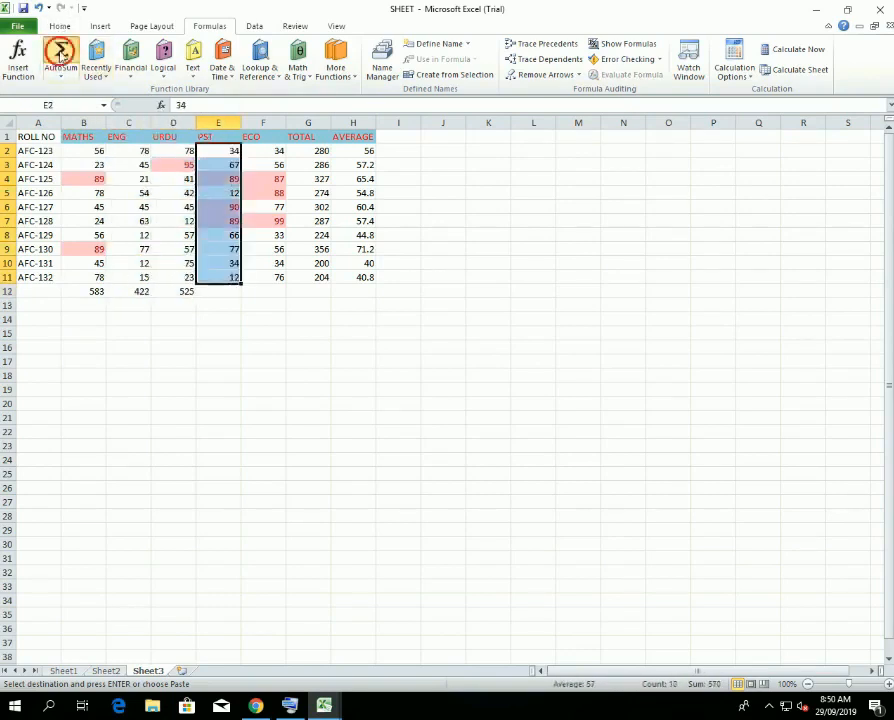
drag(267, 152, 268, 279)
click(66, 58)
click(248, 357)
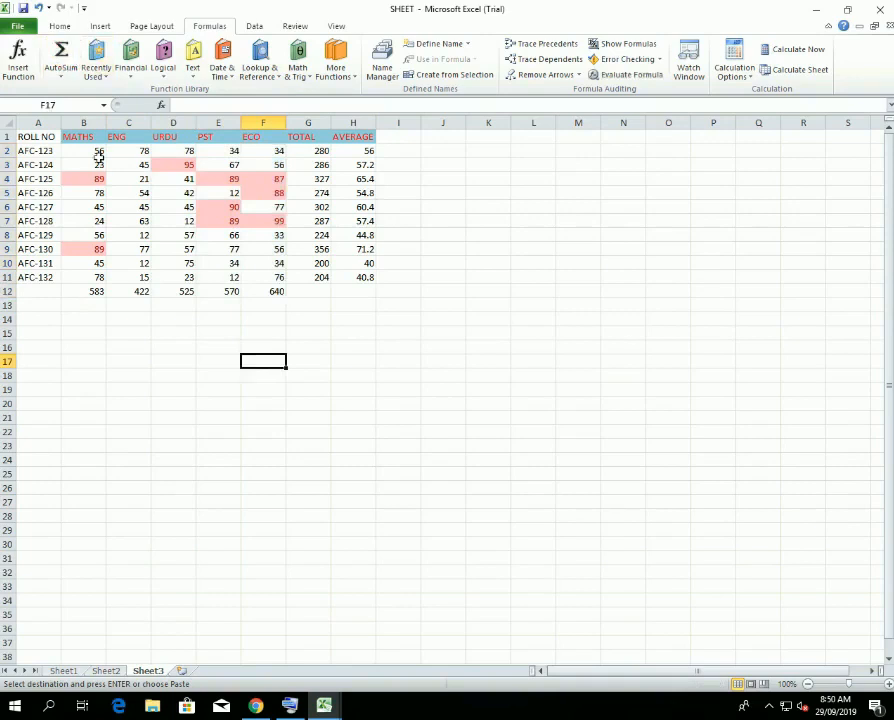
Average the MATHS marks B2:B11 and the ENG marks C2:C11 in row 13 with the AutoSum Average function.
drag(92, 152, 96, 280)
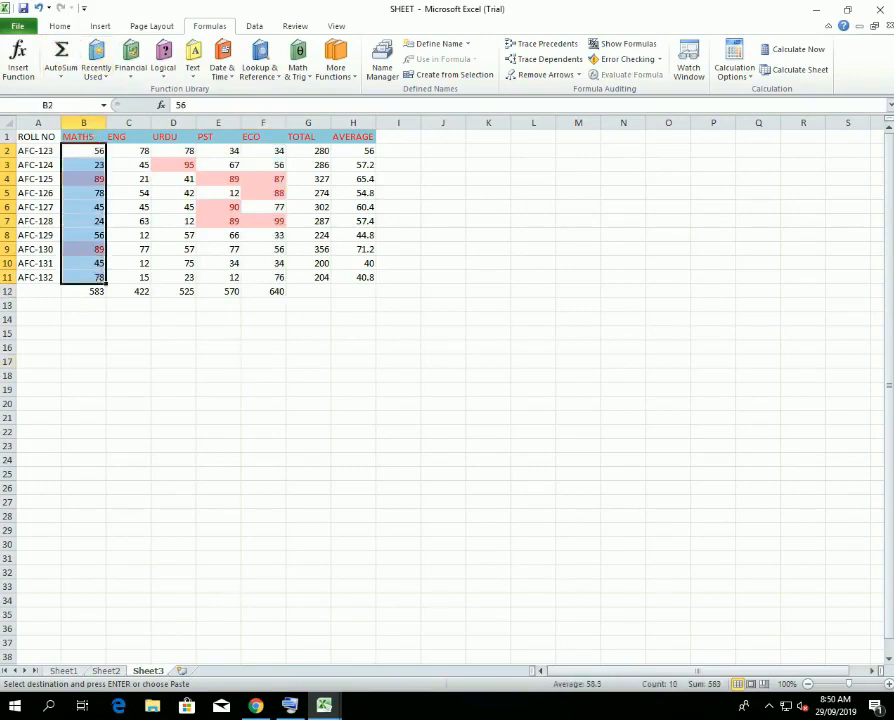
click(72, 78)
click(76, 105)
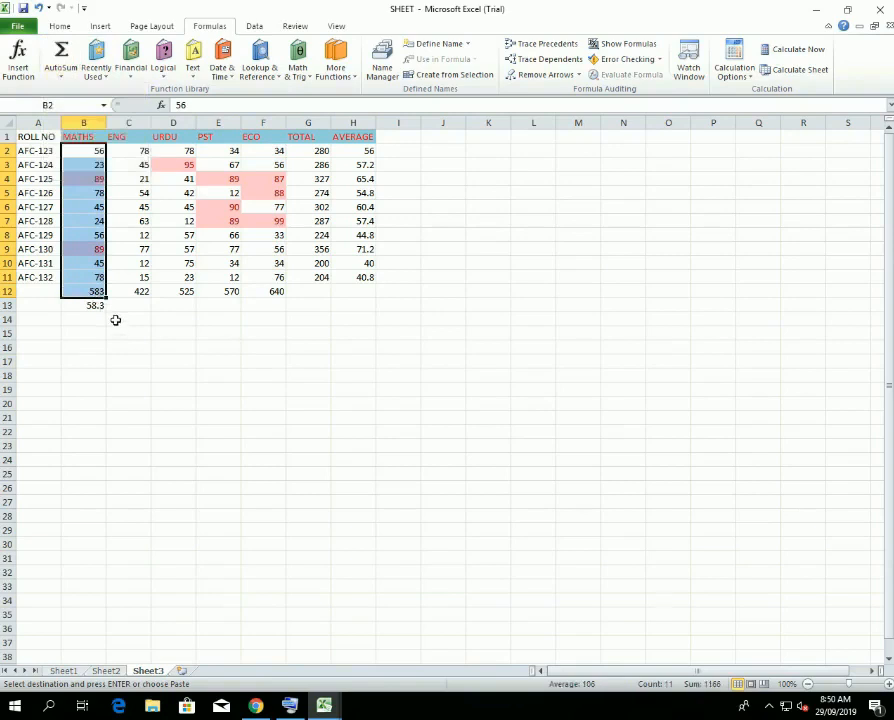
drag(128, 151, 142, 286)
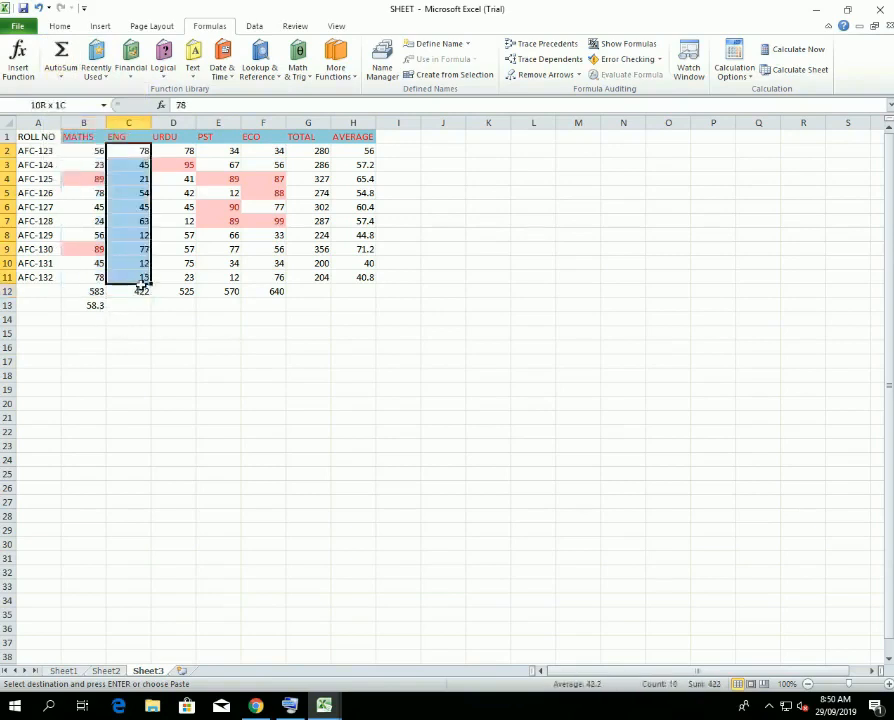
click(57, 74)
click(82, 106)
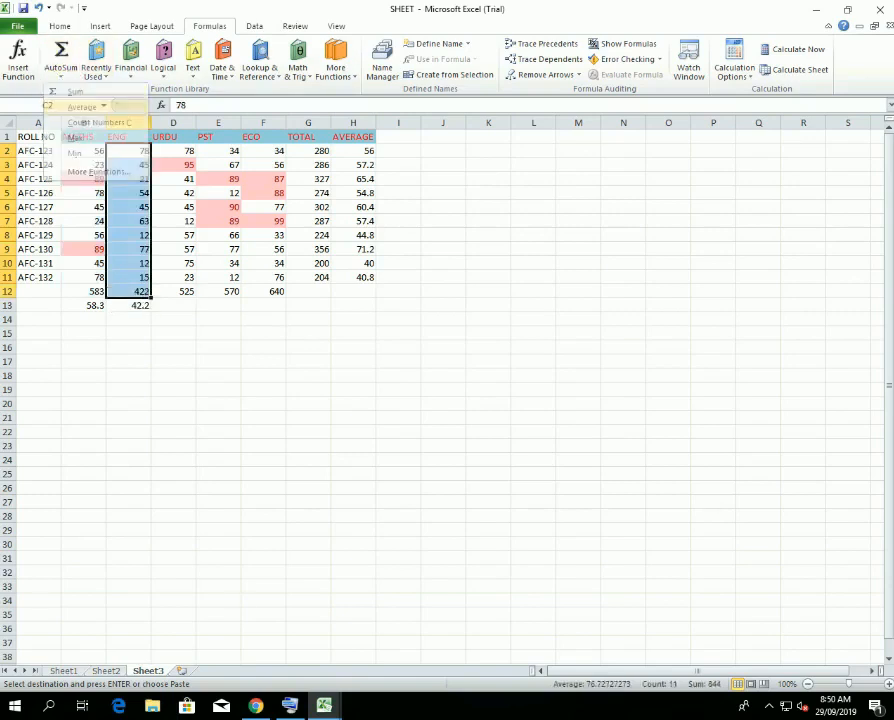
Average the URDU marks D2:D11 in D13 with the AutoSum Average function.
click(186, 152)
drag(185, 187, 186, 278)
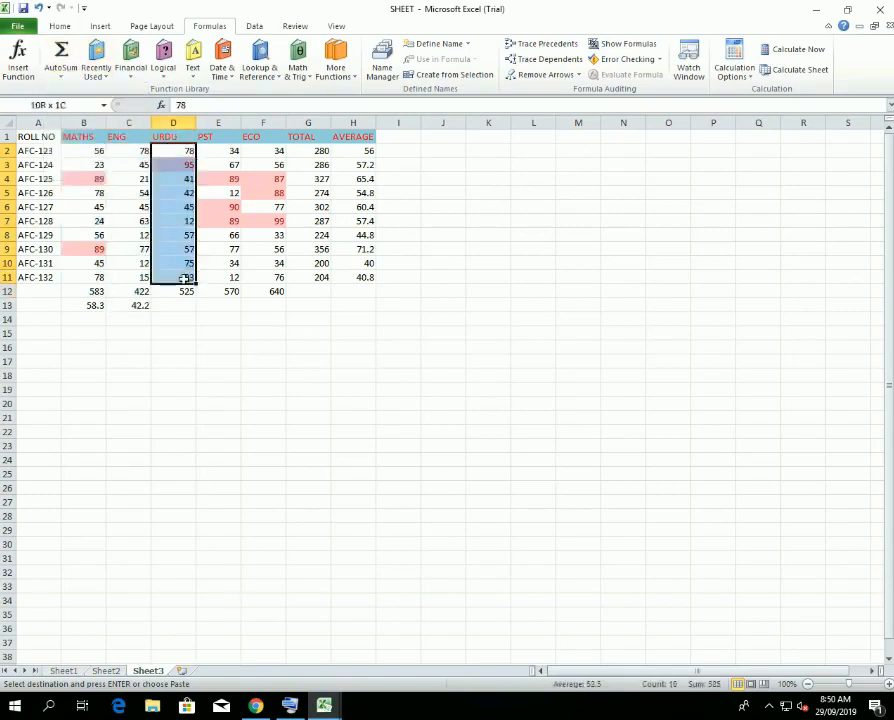
click(62, 76)
click(84, 105)
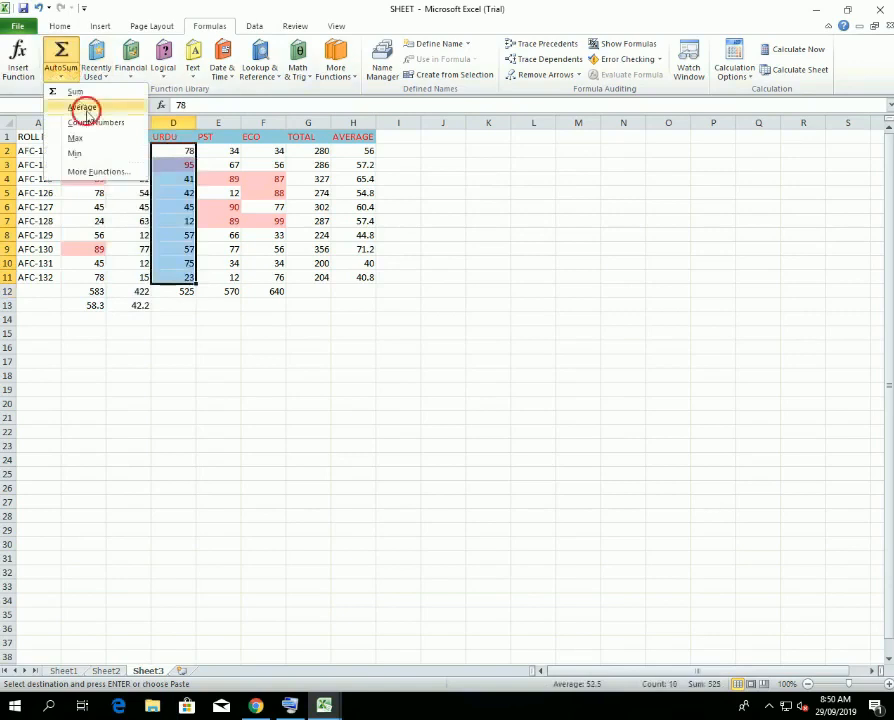
click(210, 328)
Average the PST marks E2:E11 and the ECO marks F2:F11 in row 13 with the AutoSum Average function.
drag(226, 151, 228, 278)
click(62, 76)
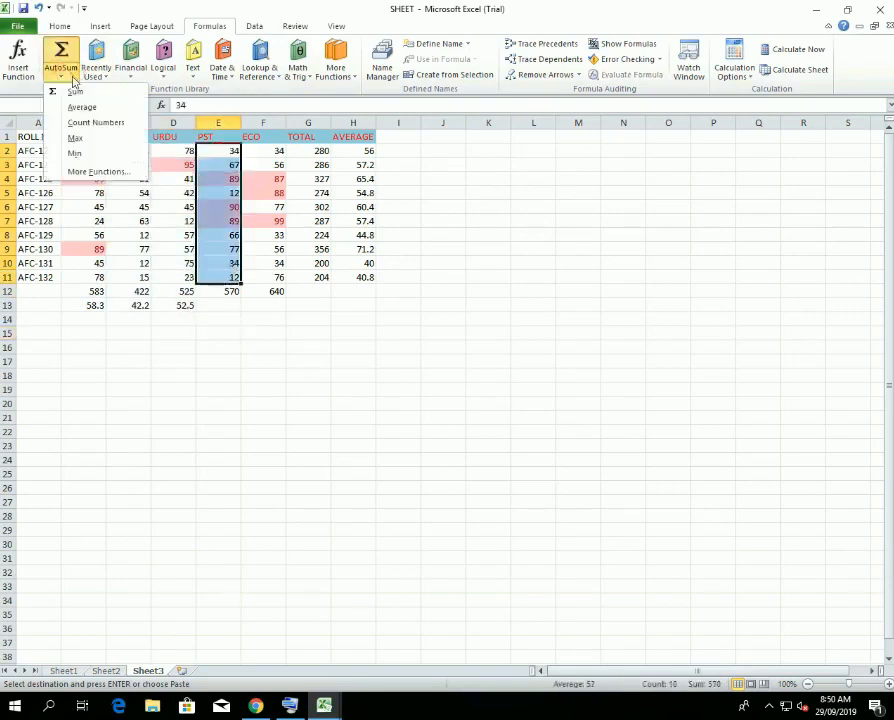
click(84, 106)
drag(268, 151, 270, 278)
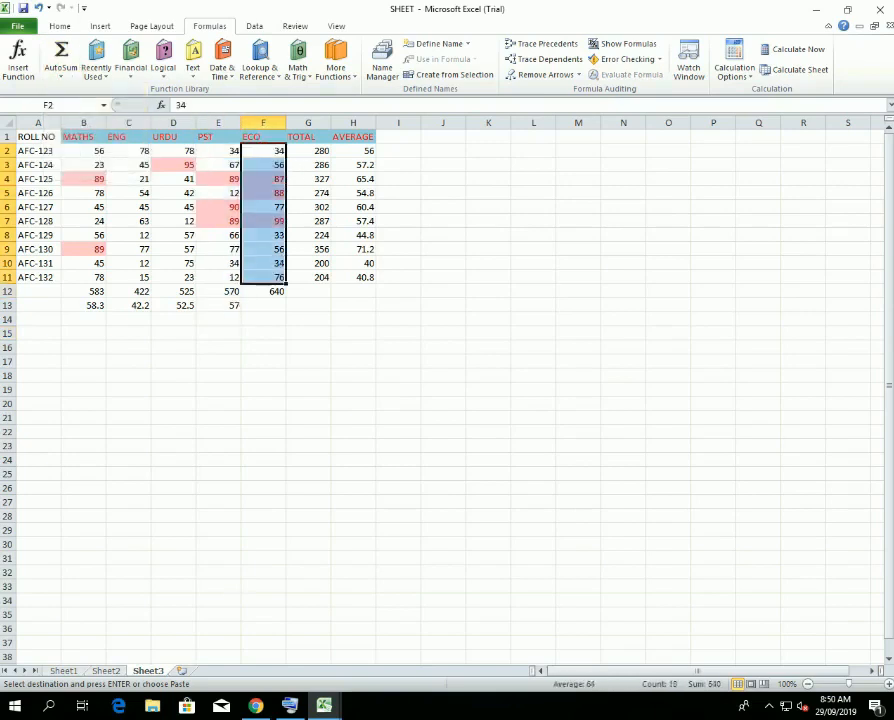
click(62, 76)
click(84, 106)
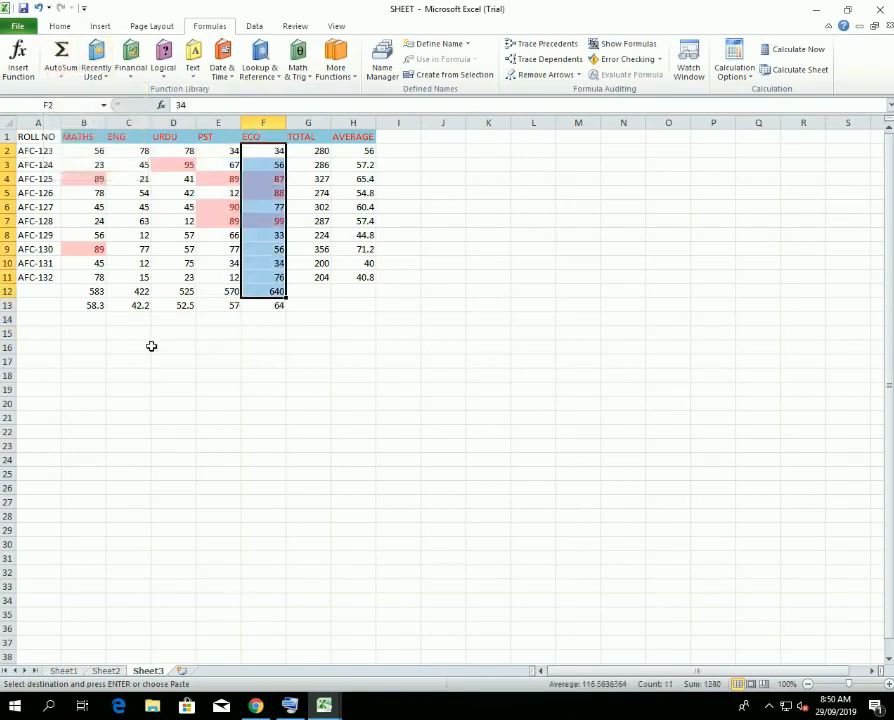
click(134, 346)
Fill the subject totals in B12:F12 with yellow.
drag(100, 292, 270, 293)
click(61, 25)
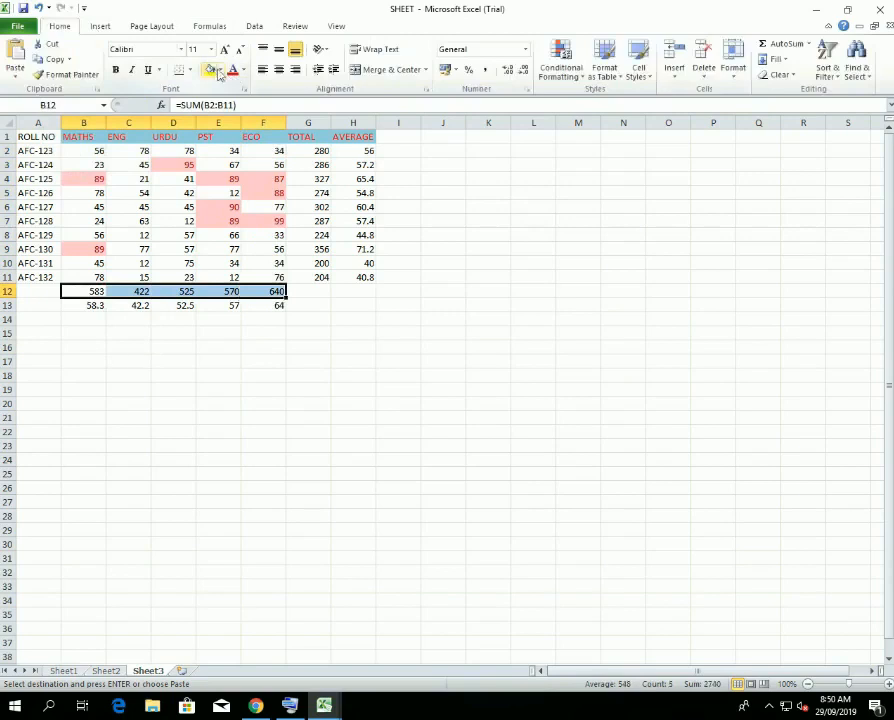
click(220, 70)
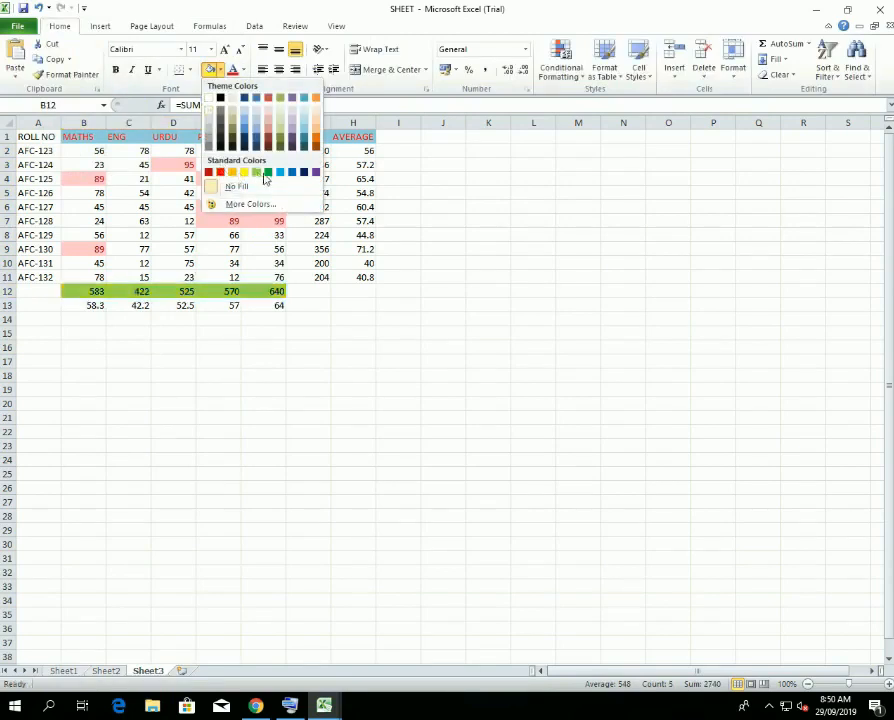
click(244, 172)
Fill the subject averages in B13:F13 with the standard light green colour.
drag(88, 308, 267, 316)
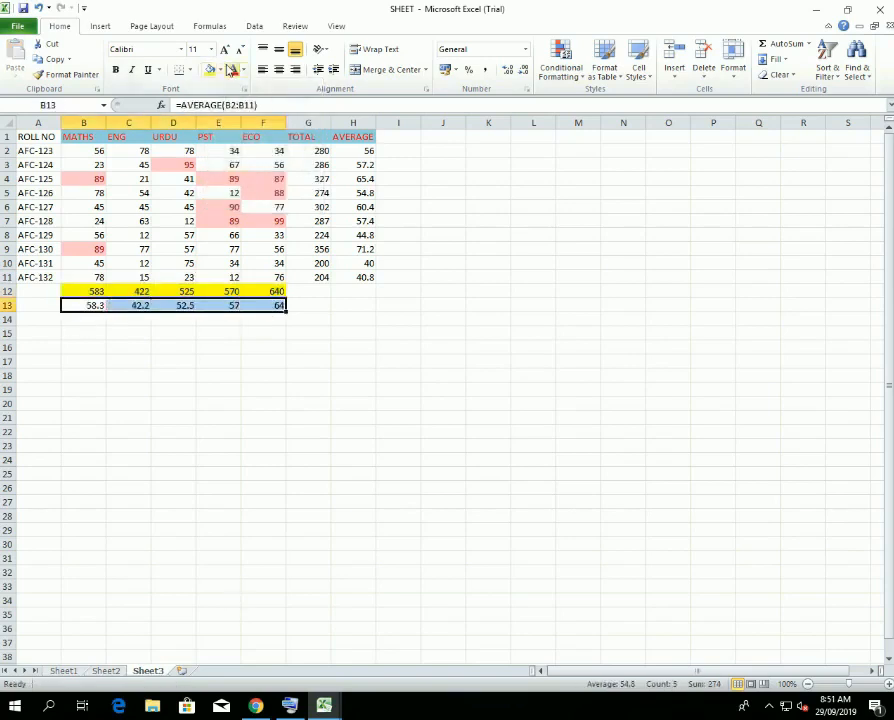
click(220, 70)
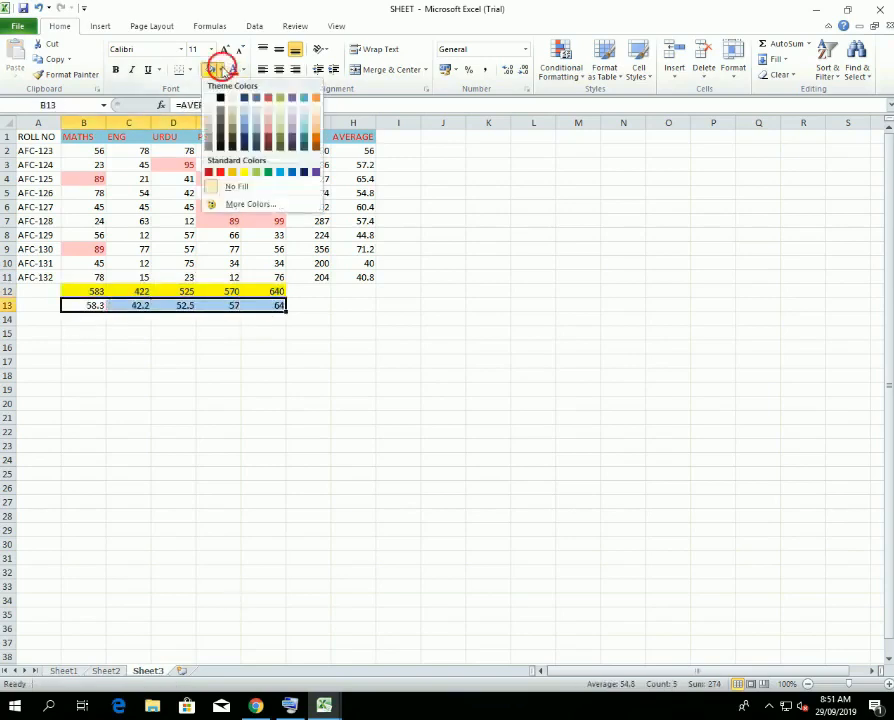
click(258, 174)
click(83, 361)
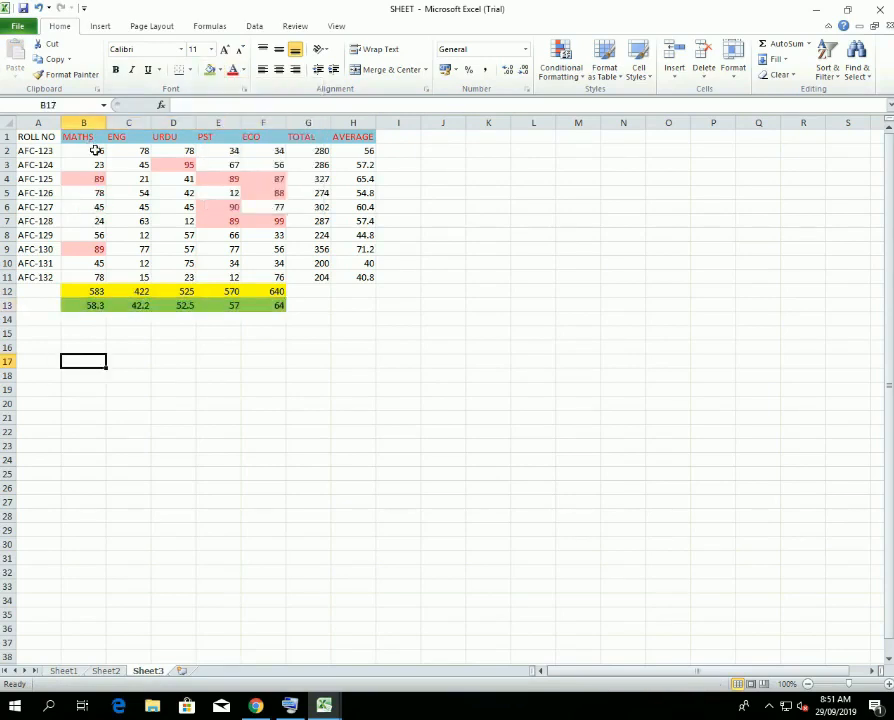
Find the highest MATHS mark of B2:B11 in B14 with the AutoSum Max function and compare it with the column.
drag(95, 150, 72, 278)
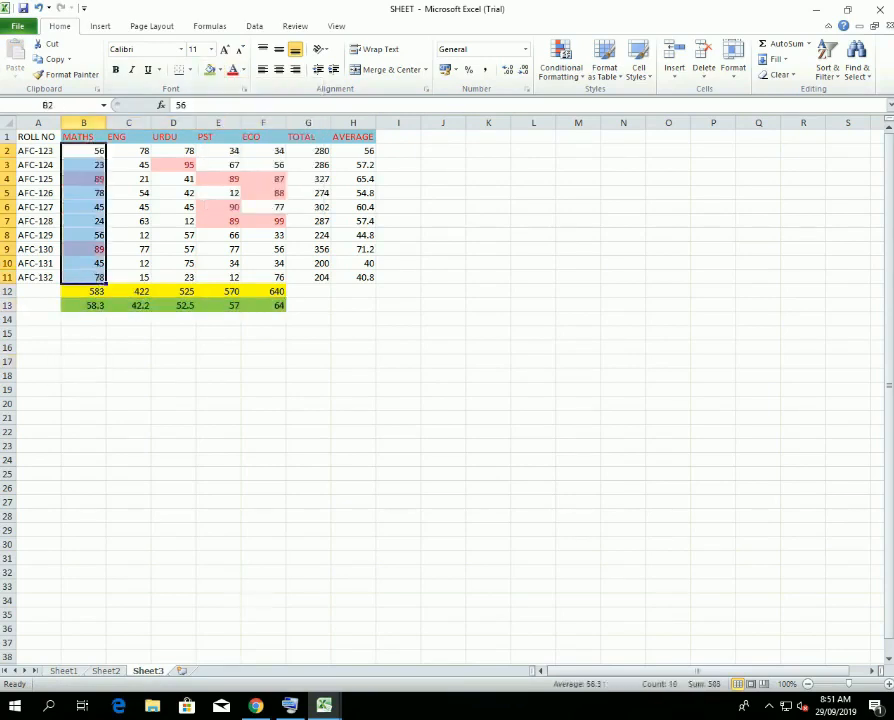
click(210, 26)
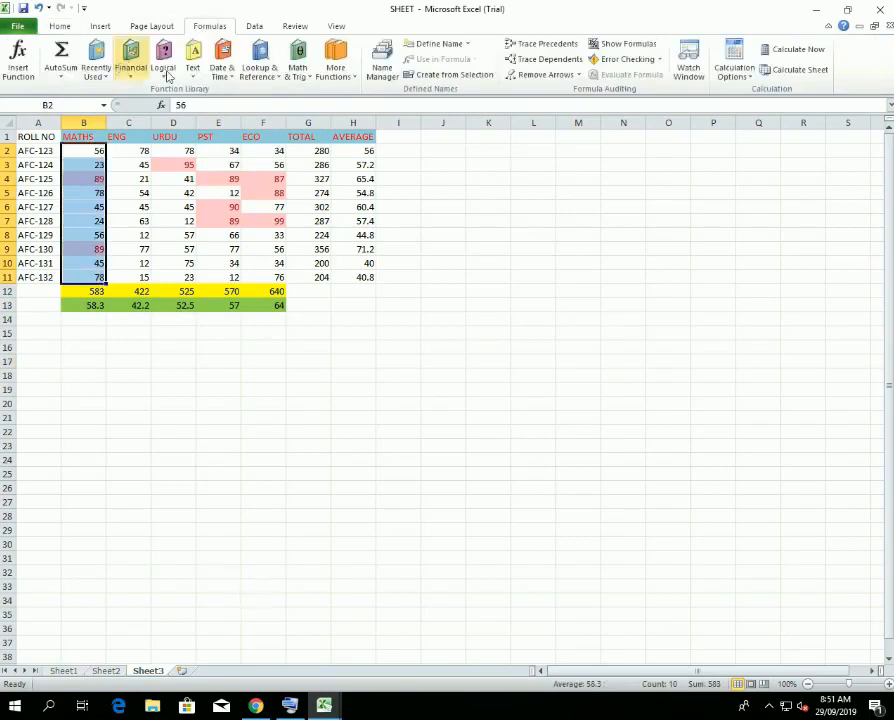
click(70, 78)
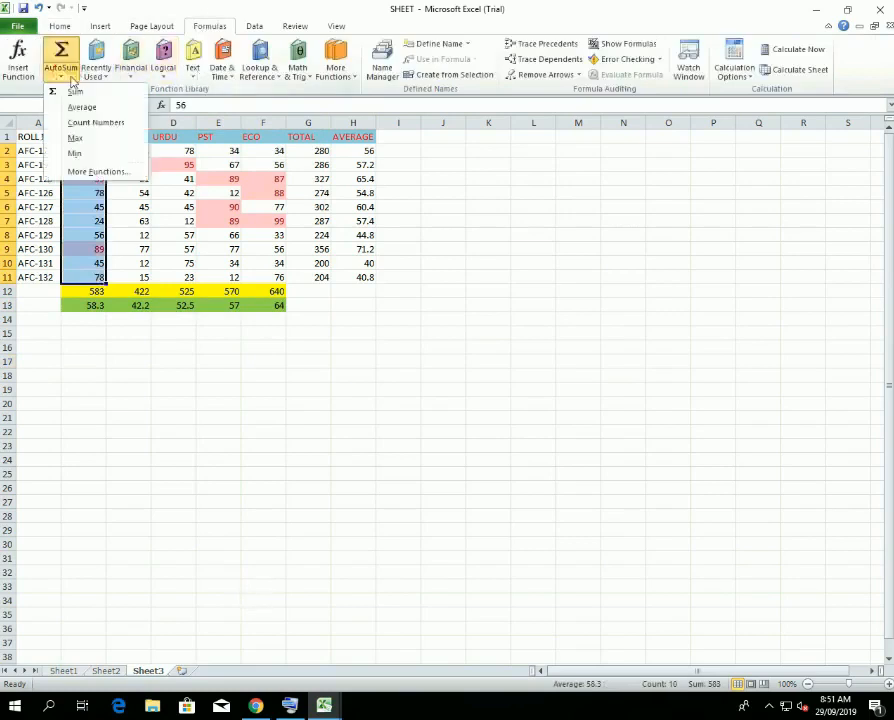
click(90, 140)
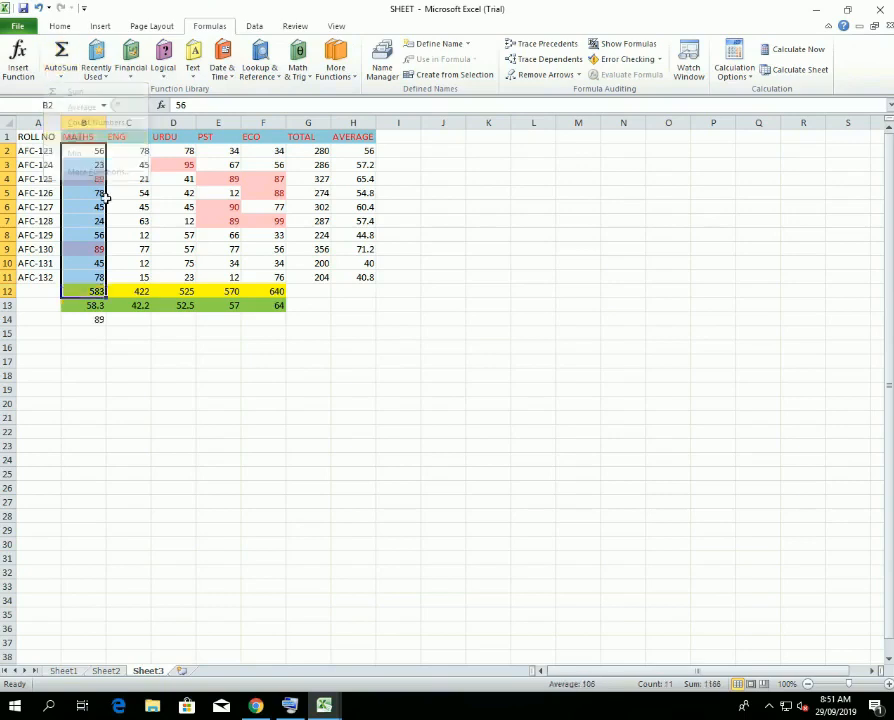
click(96, 321)
click(88, 178)
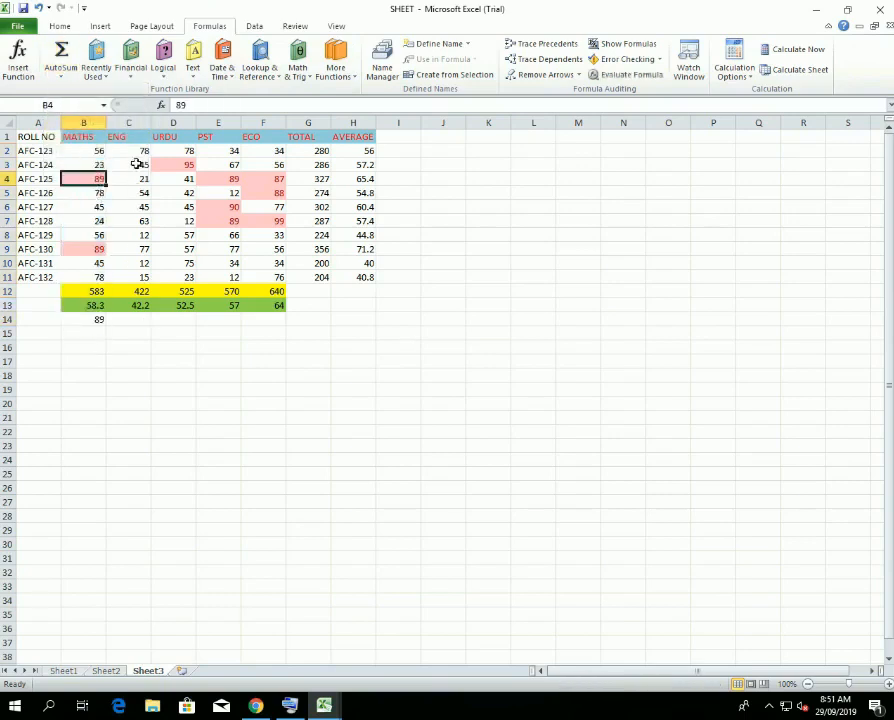
Find the highest ENG mark of C2:C11 and the highest URDU mark of D2:D11 in row 14 with the Max function.
drag(131, 153, 145, 268)
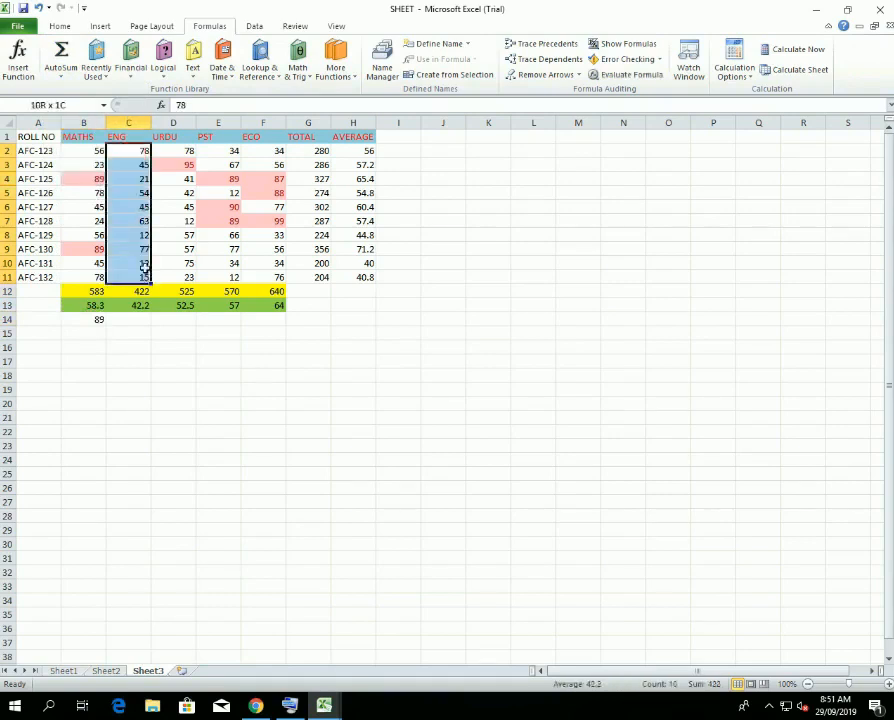
click(60, 70)
click(84, 140)
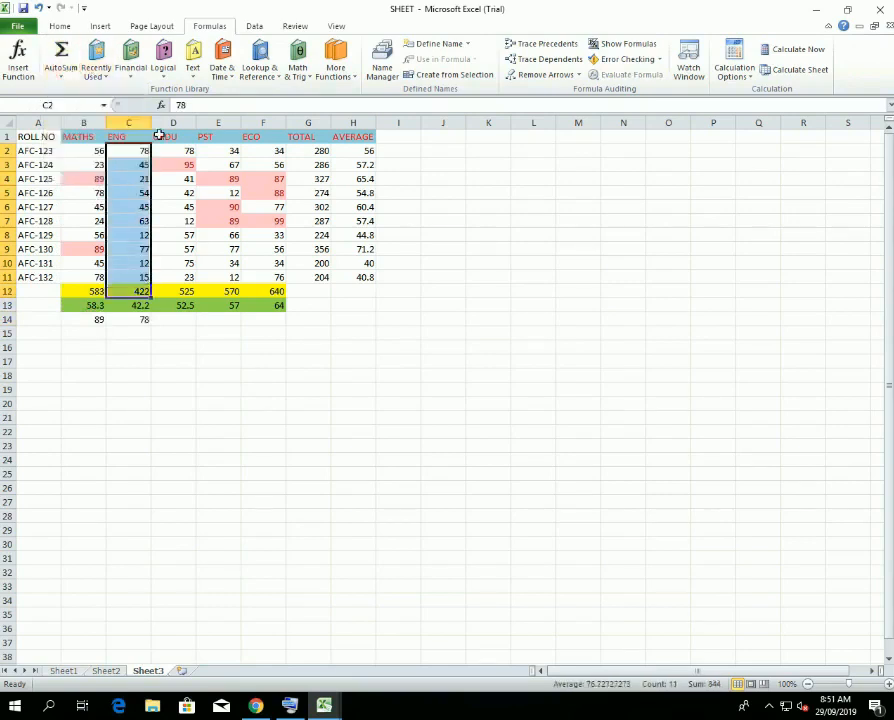
drag(173, 156, 184, 278)
click(75, 77)
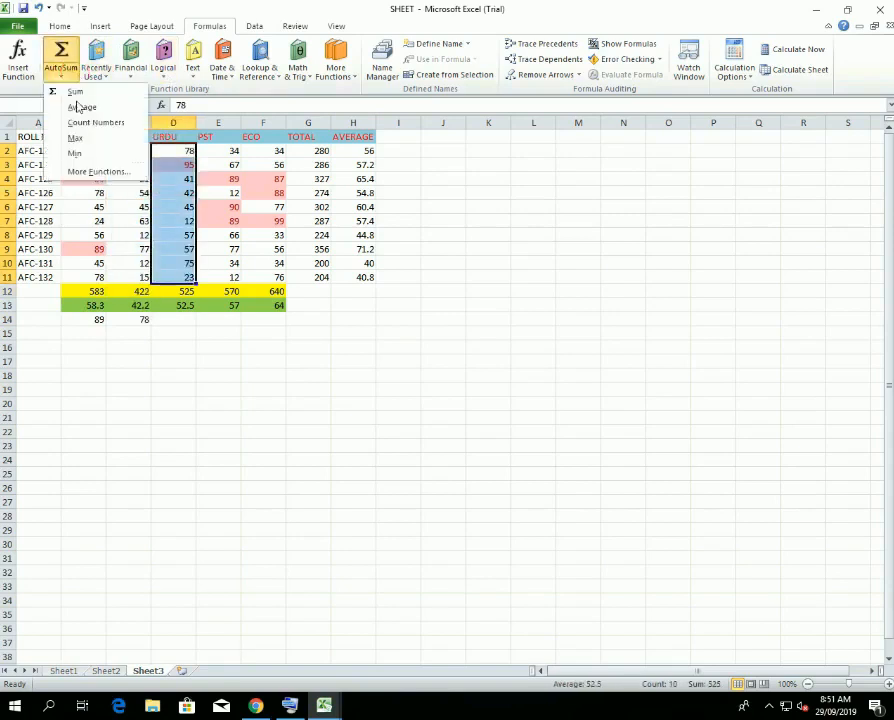
click(80, 136)
Find the highest PST mark of E2:E11 in E14 with the AutoSum Max function.
drag(227, 153, 232, 277)
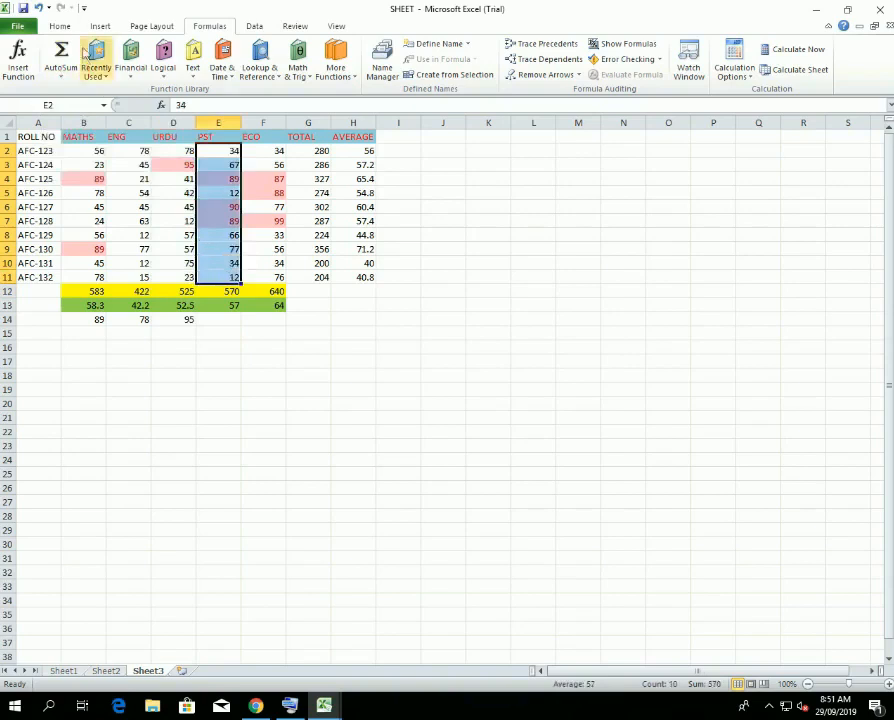
click(70, 76)
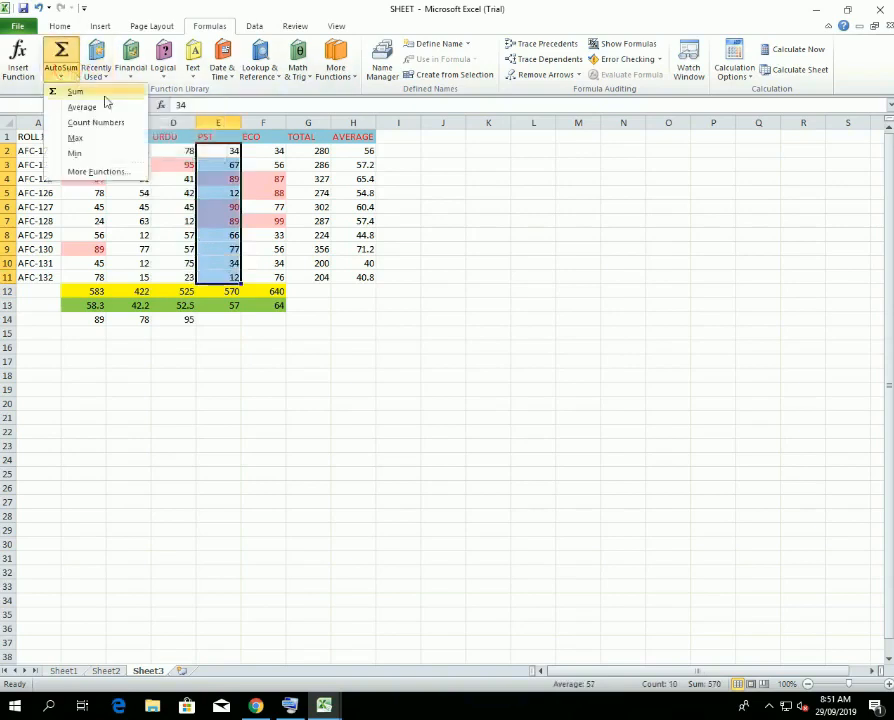
click(93, 143)
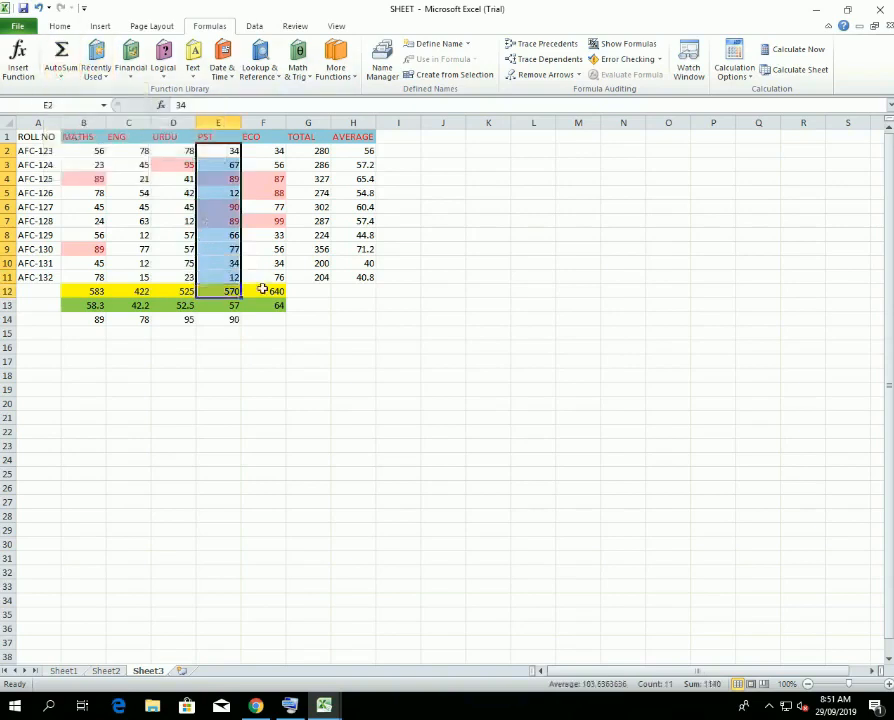
click(268, 346)
Find the highest ECO mark of F2:F11 in F14 with the AutoSum Max function.
drag(264, 155, 280, 277)
click(64, 76)
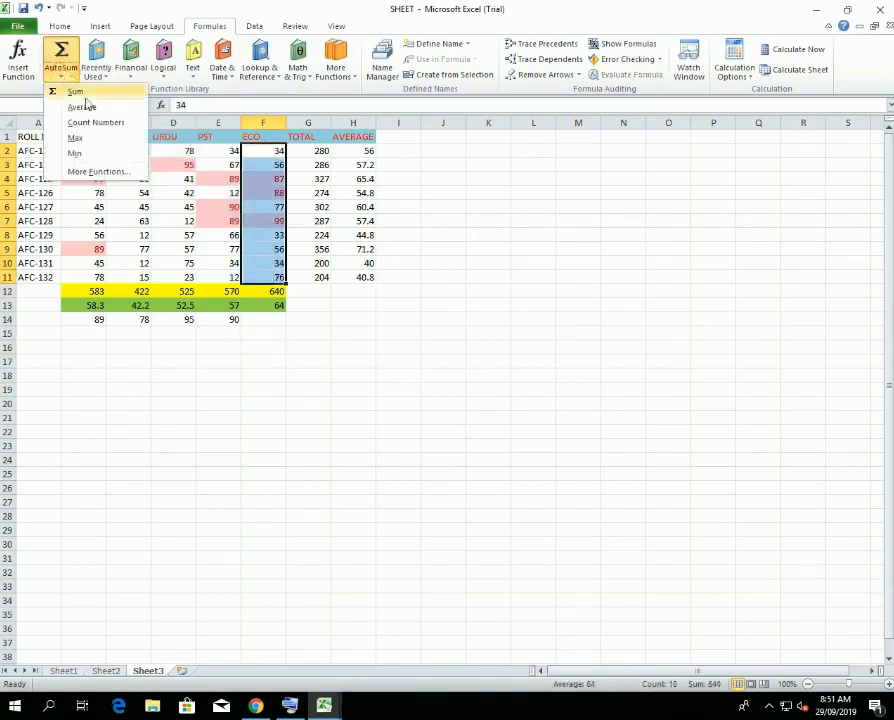
click(76, 139)
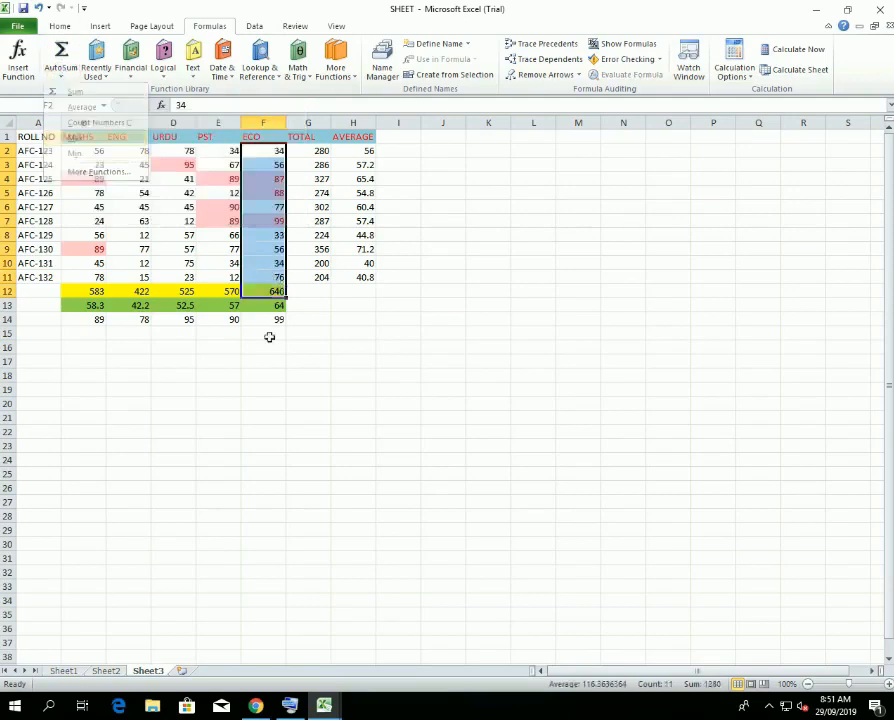
Fill the highest marks in B14:F14 with the standard light blue colour.
drag(262, 320, 85, 320)
click(60, 26)
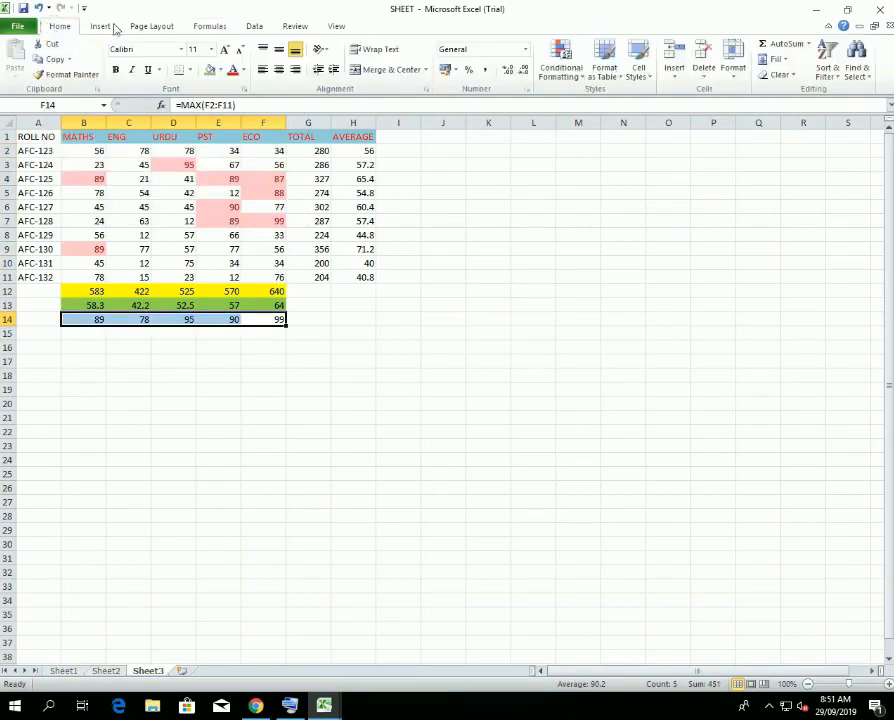
click(220, 69)
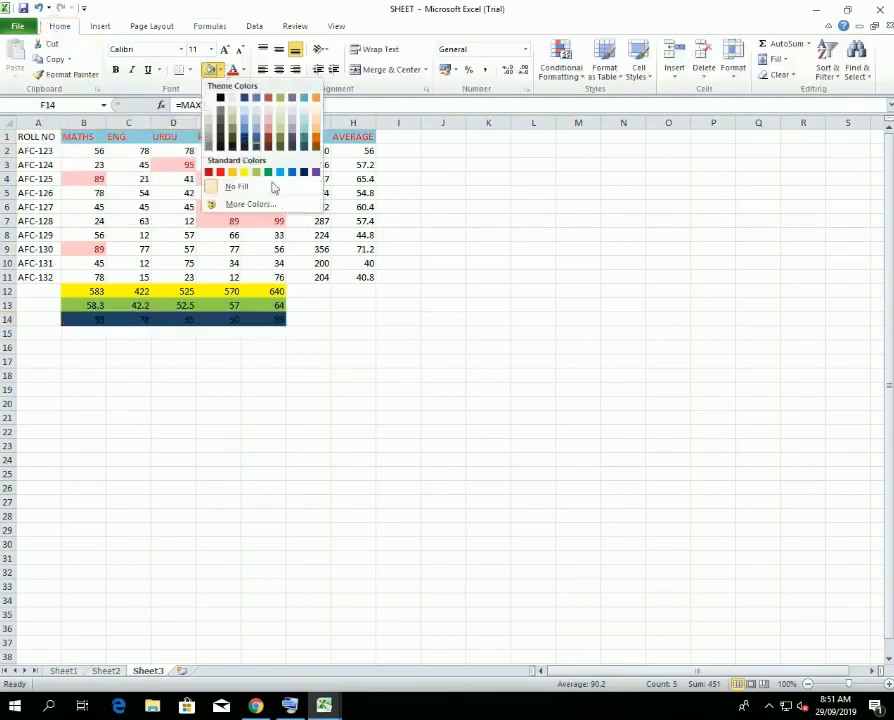
click(286, 172)
click(262, 361)
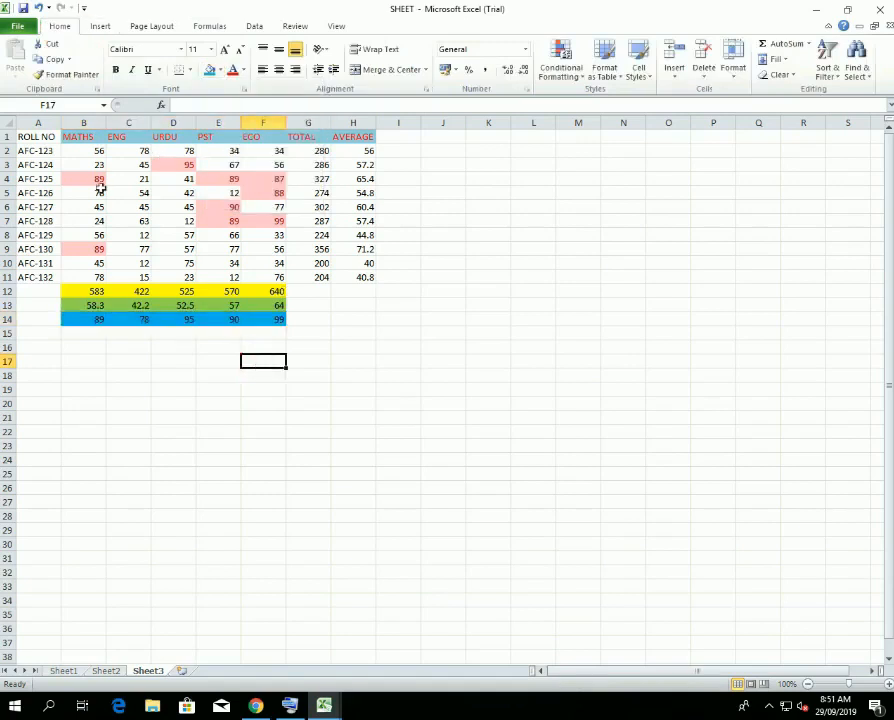
Find the lowest MATHS mark of B2:B11 in B15 with the AutoSum Min function.
drag(95, 151, 100, 278)
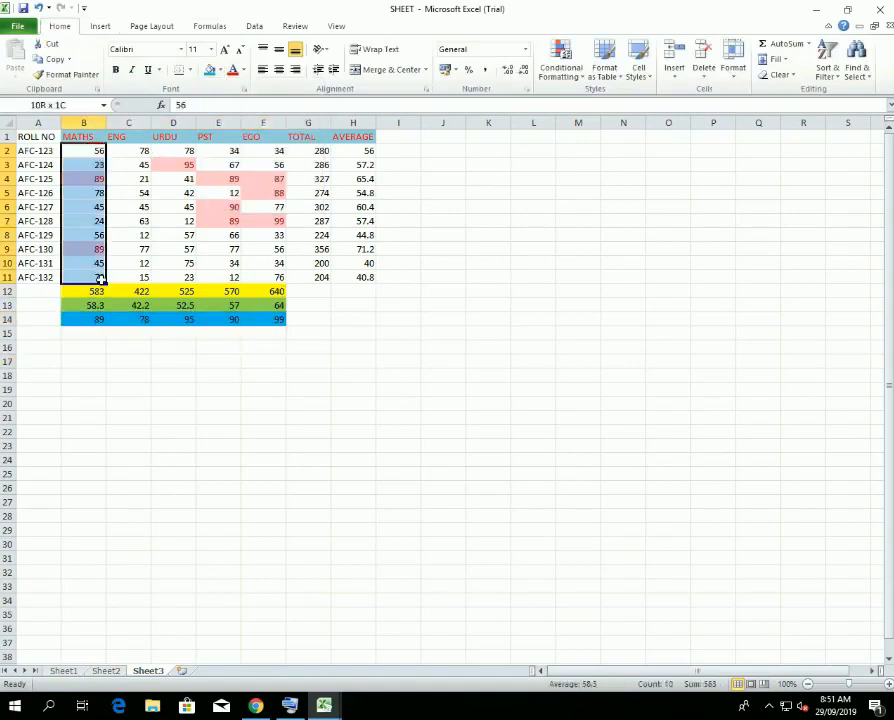
click(101, 26)
click(210, 26)
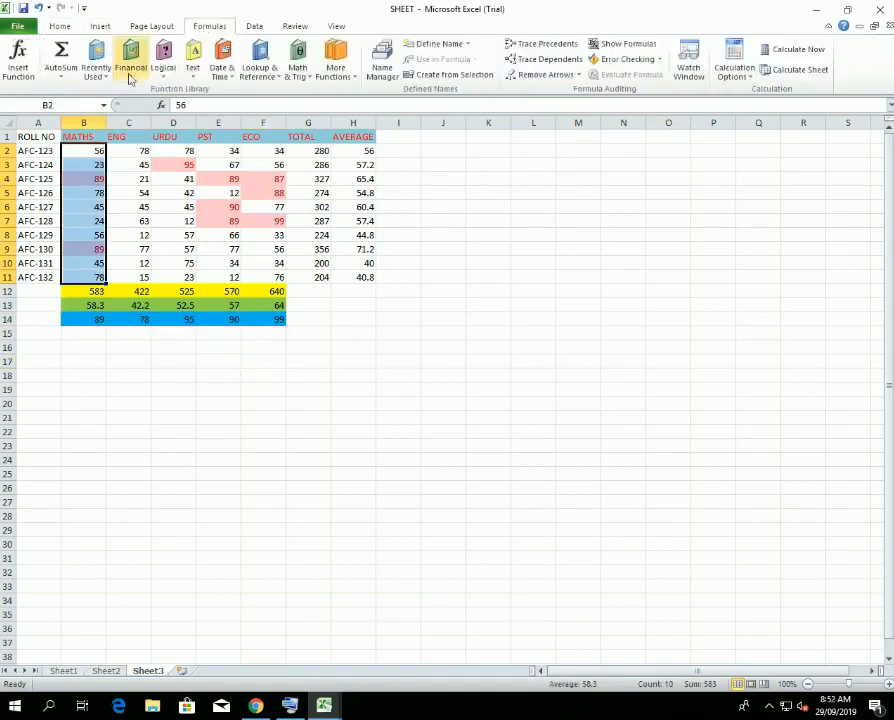
click(61, 74)
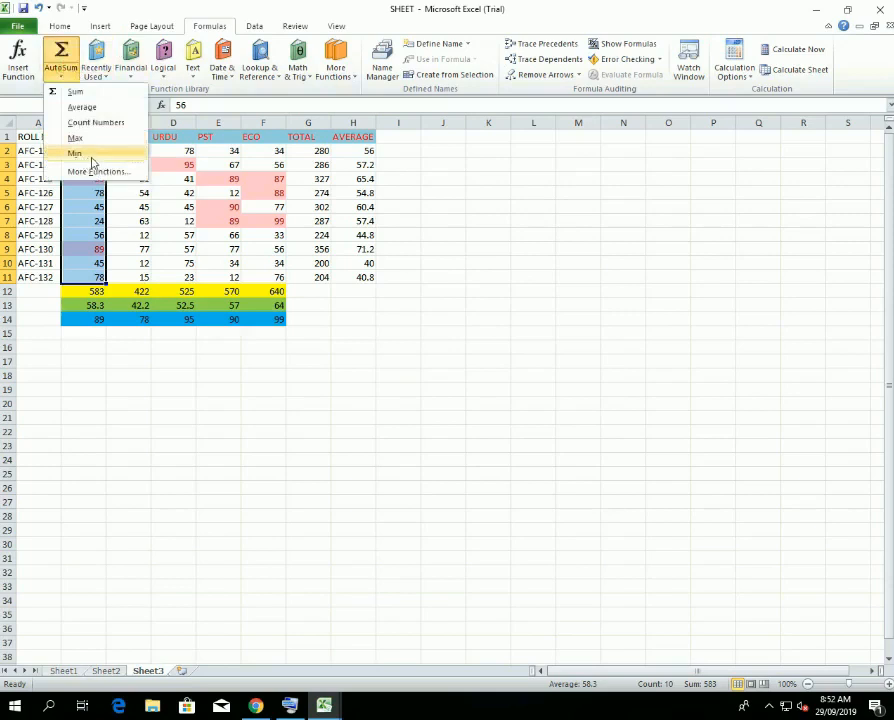
click(91, 156)
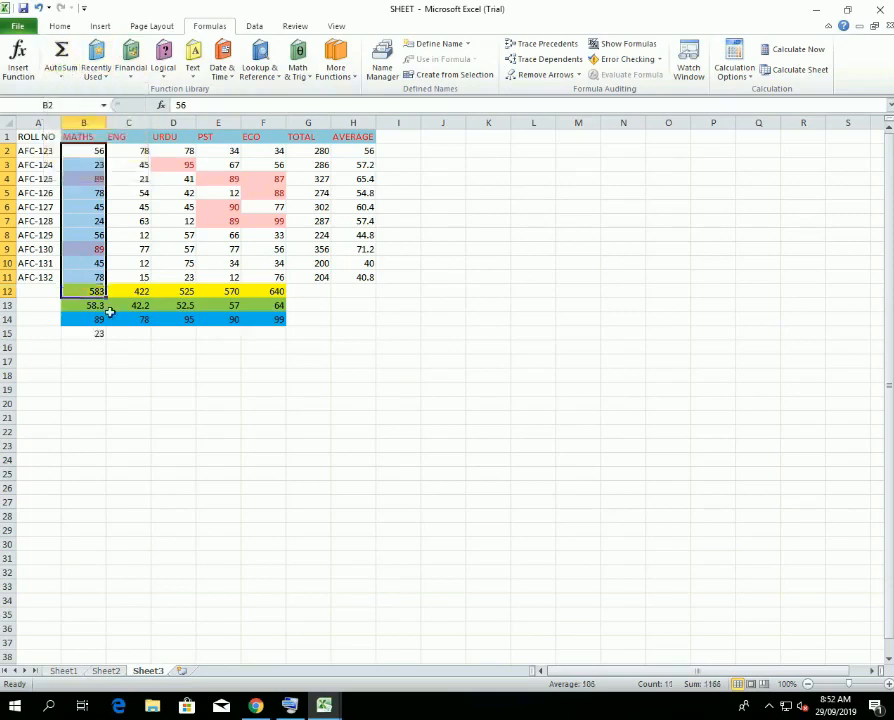
click(125, 345)
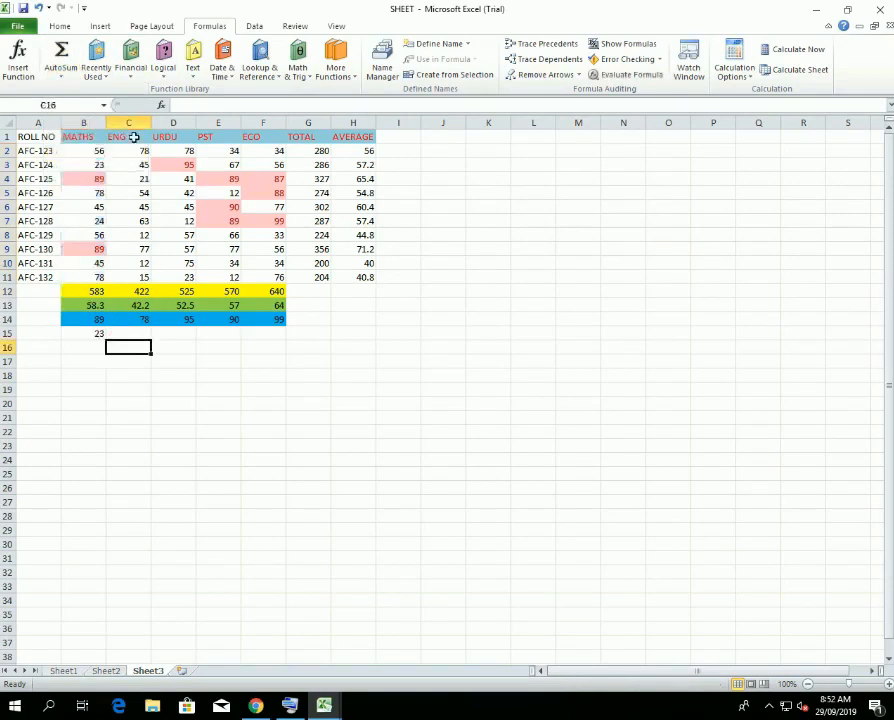
Find the lowest ENG mark of C2:C11 and the lowest URDU mark of D2:D11 in row 15 with the Min function.
drag(132, 150, 142, 278)
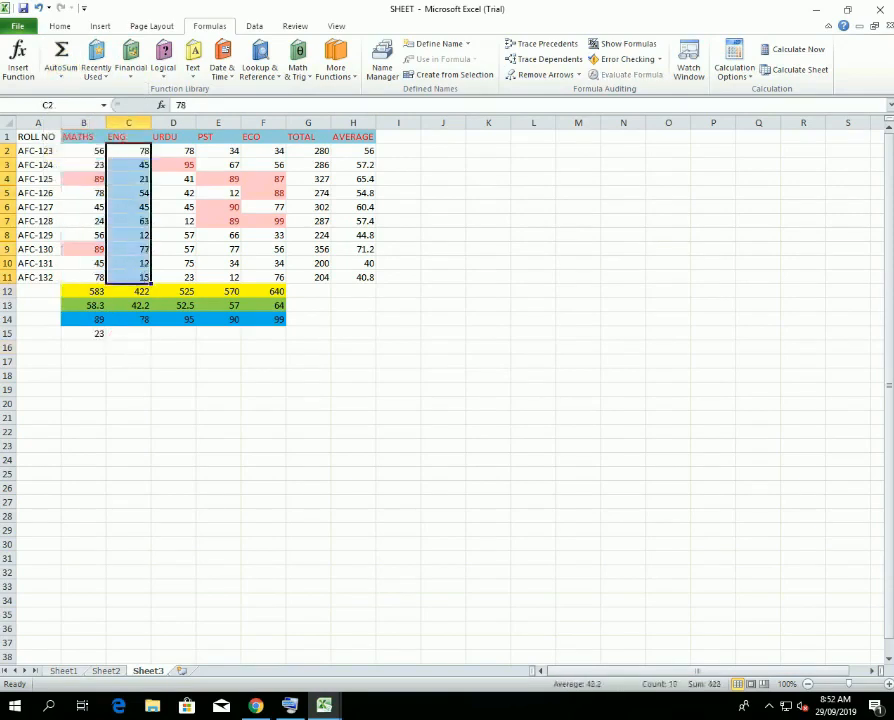
click(61, 77)
click(80, 154)
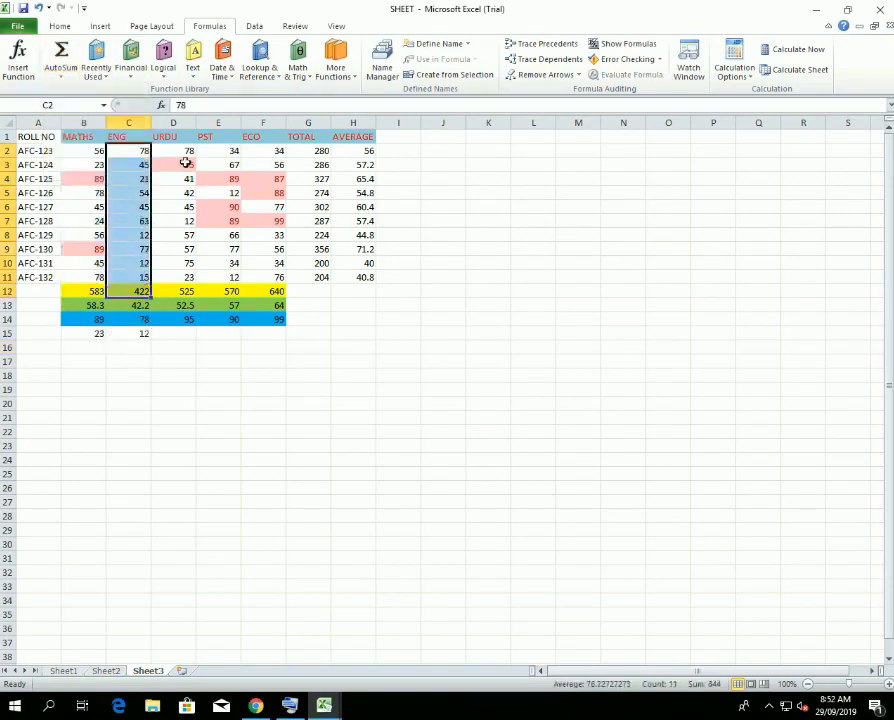
drag(180, 151, 186, 278)
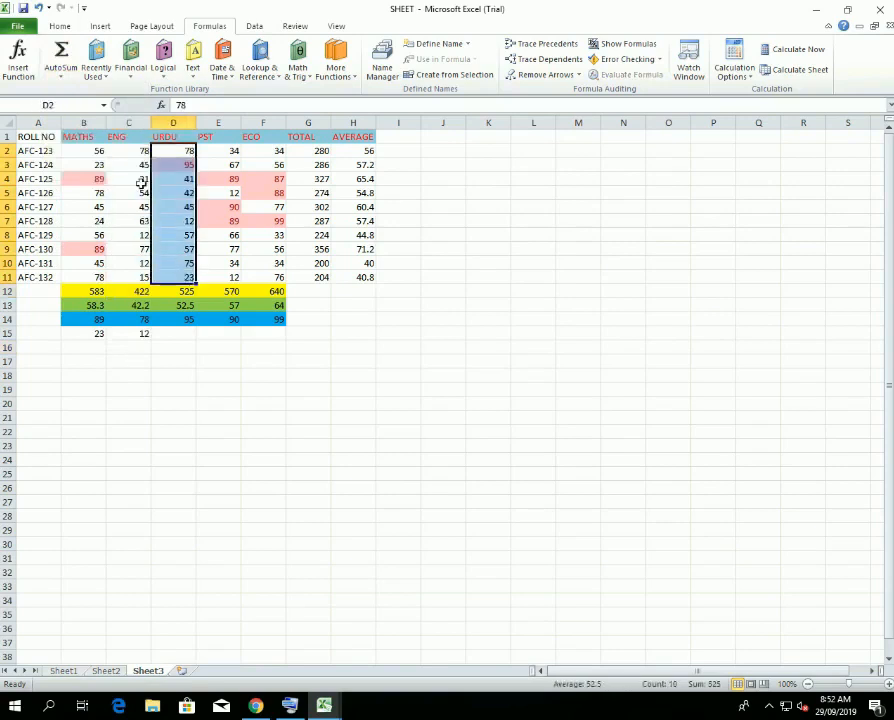
click(62, 78)
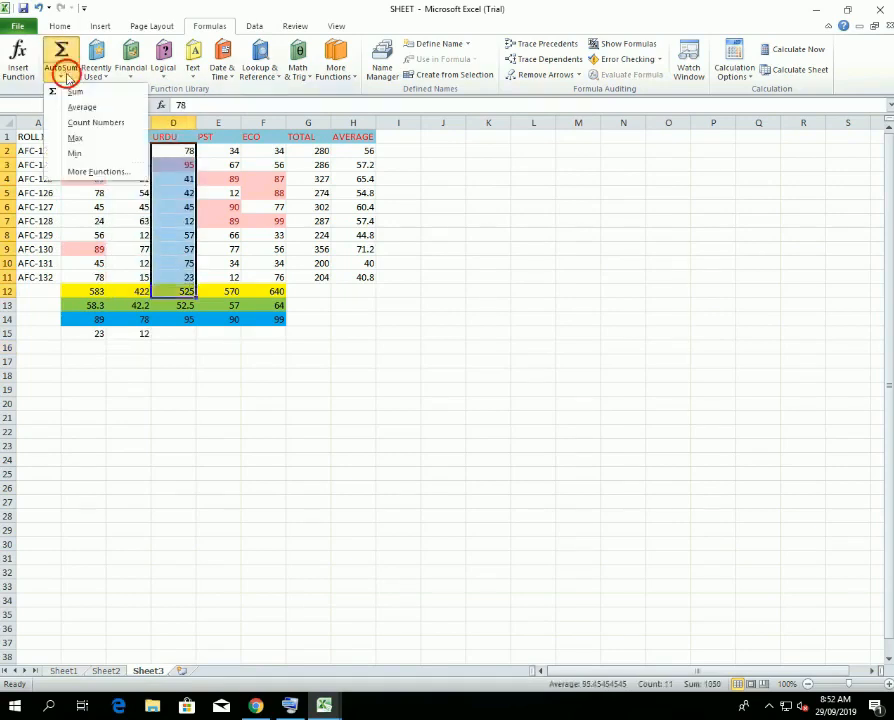
click(84, 154)
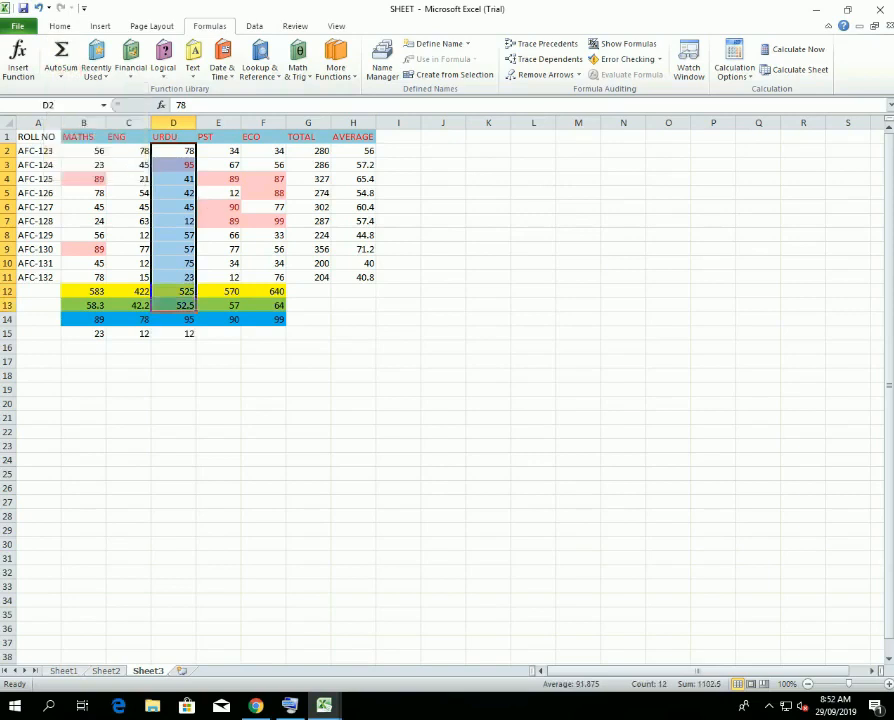
Find the lowest PST mark of E2:E11 and the lowest ECO mark of F2:F11 in row 15 with the Min function.
drag(228, 151, 234, 278)
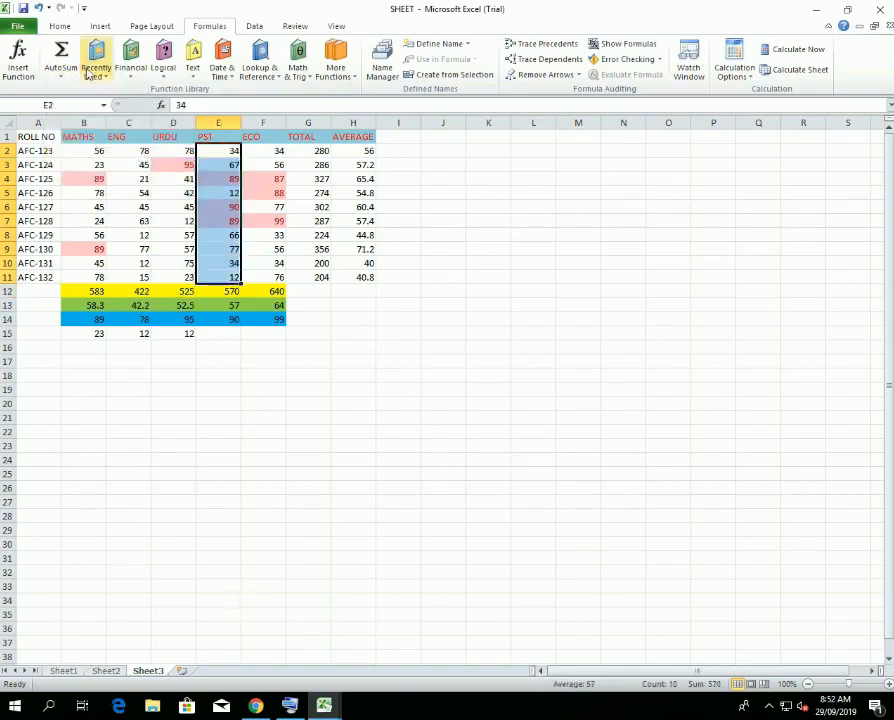
click(62, 78)
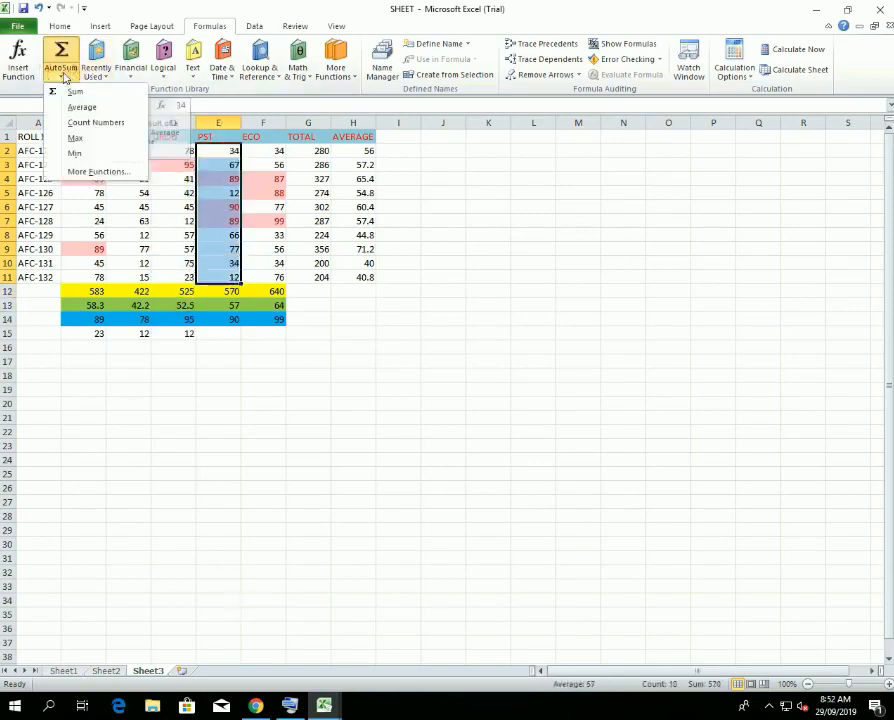
click(88, 155)
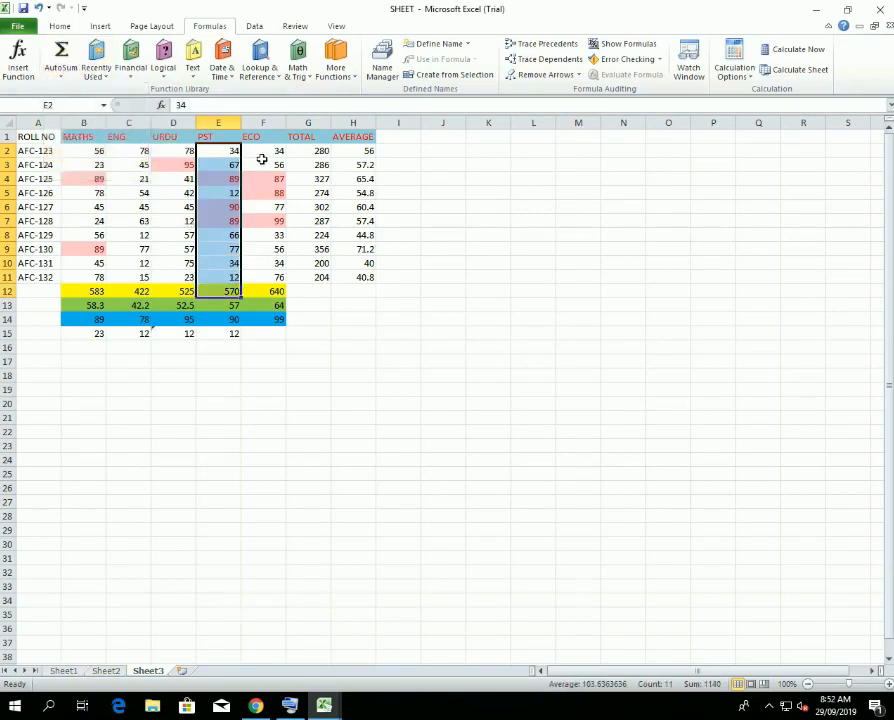
drag(260, 156, 268, 283)
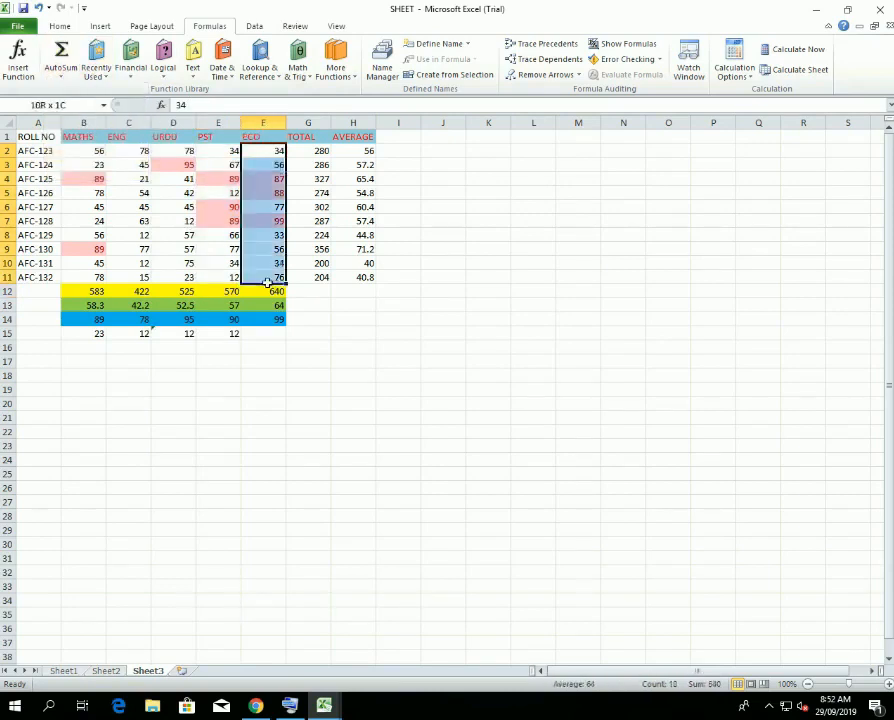
click(62, 78)
click(93, 156)
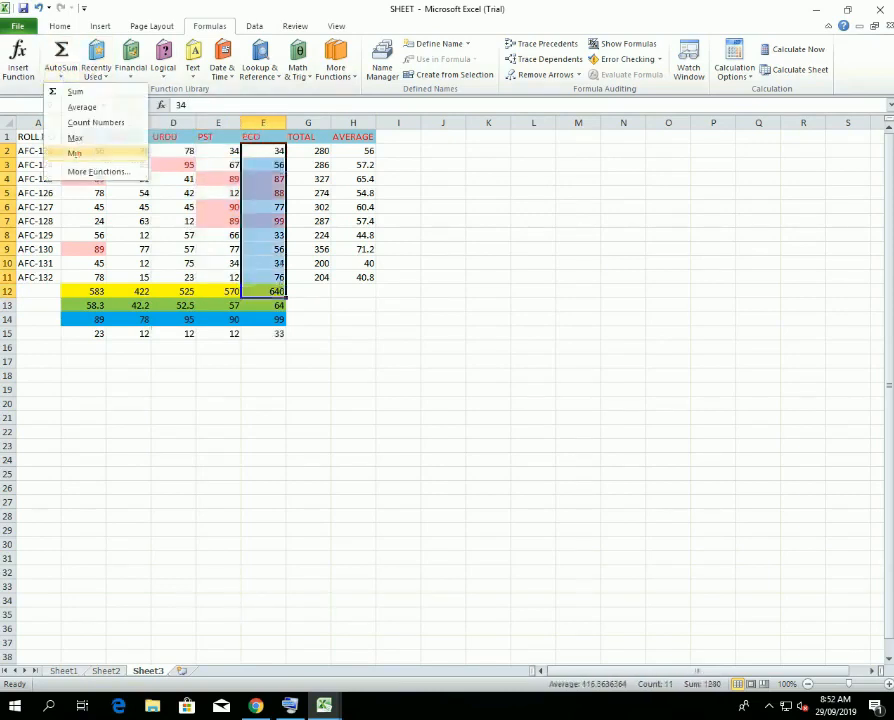
Fill the lowest marks in B15:F15 with the orange theme colour and look over the coloured summary rows.
drag(262, 339, 95, 334)
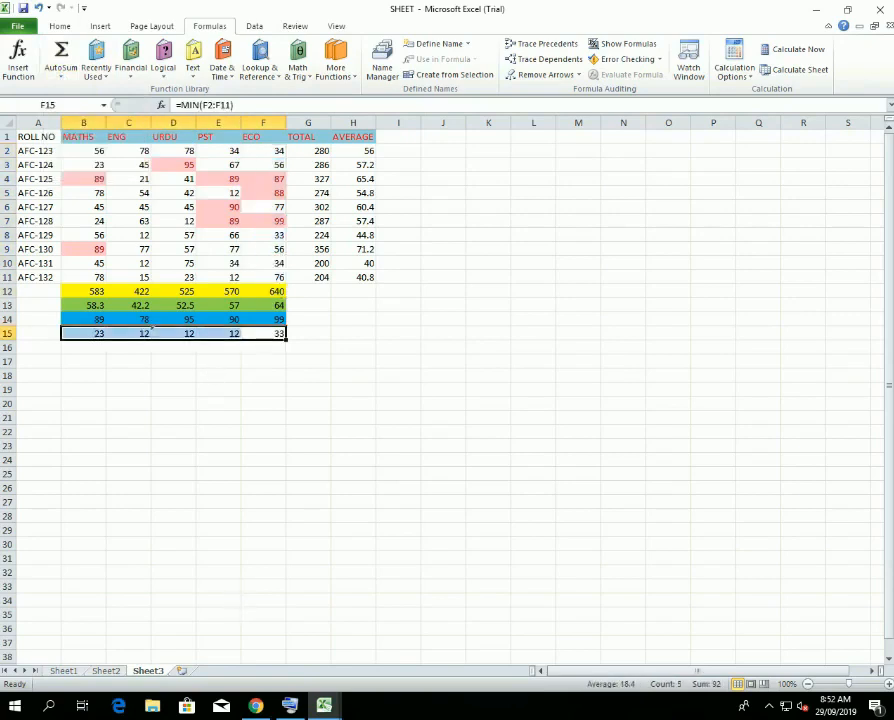
click(61, 27)
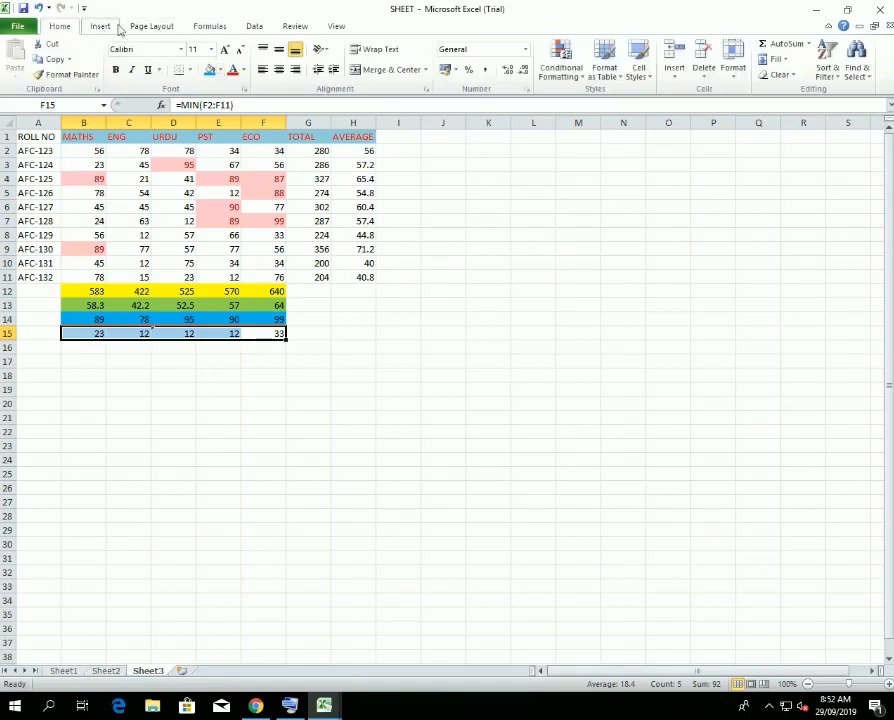
click(220, 72)
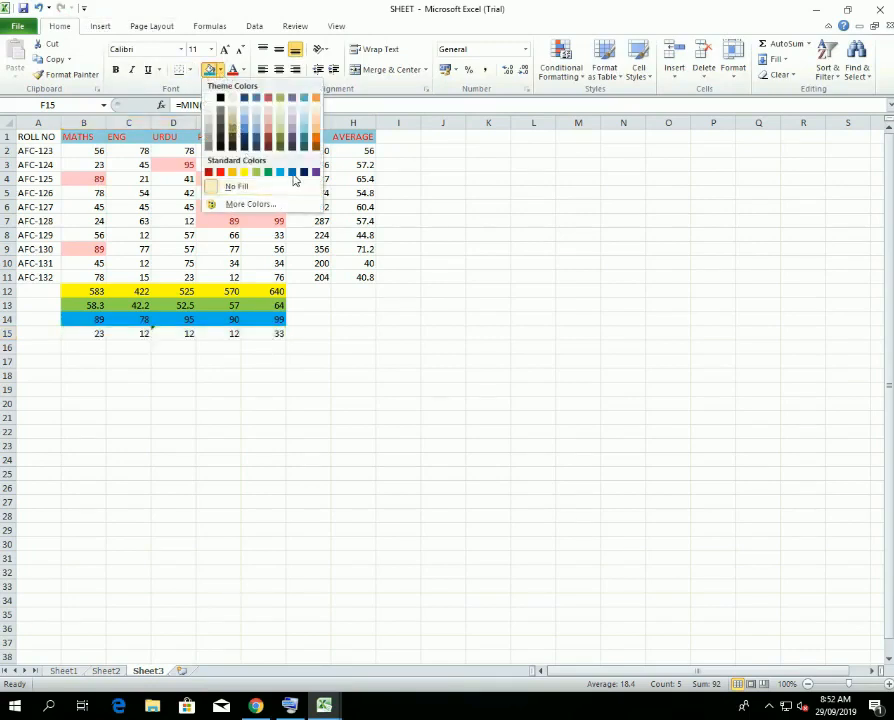
click(316, 98)
click(262, 390)
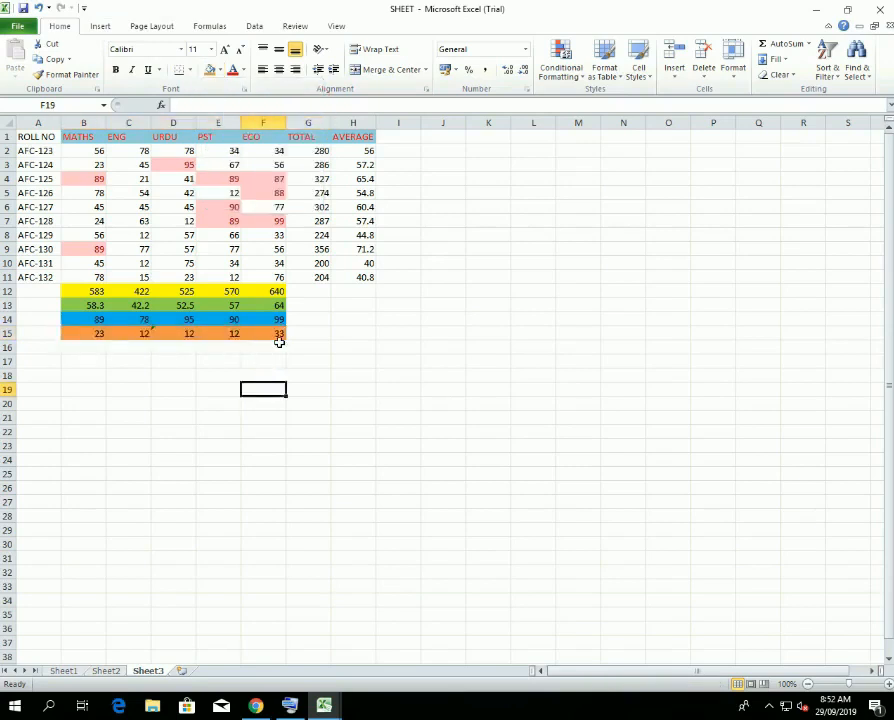
drag(279, 334, 86, 292)
click(178, 389)
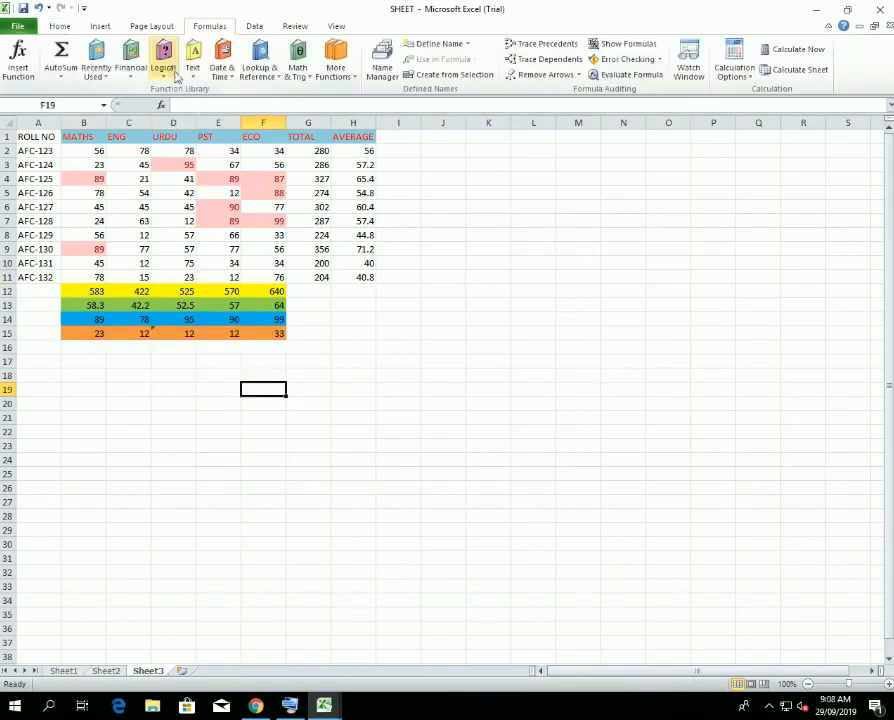
Look through the logical functions and paste the copied formula =if(G17>100,"TRUE","FALSE") into F19.
click(176, 73)
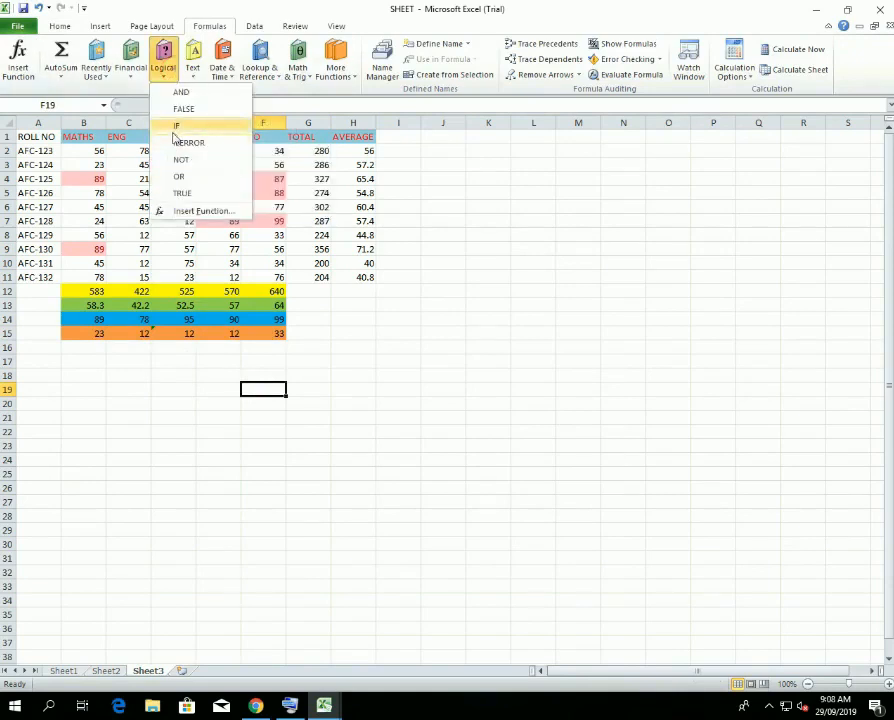
click(257, 396)
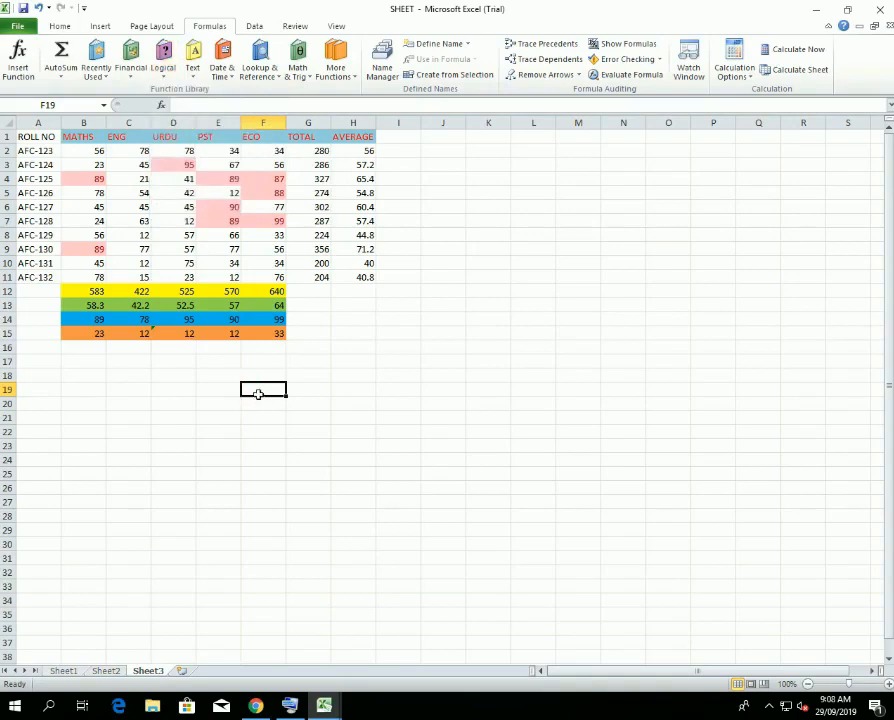
double_click(258, 396)
right_click(260, 389)
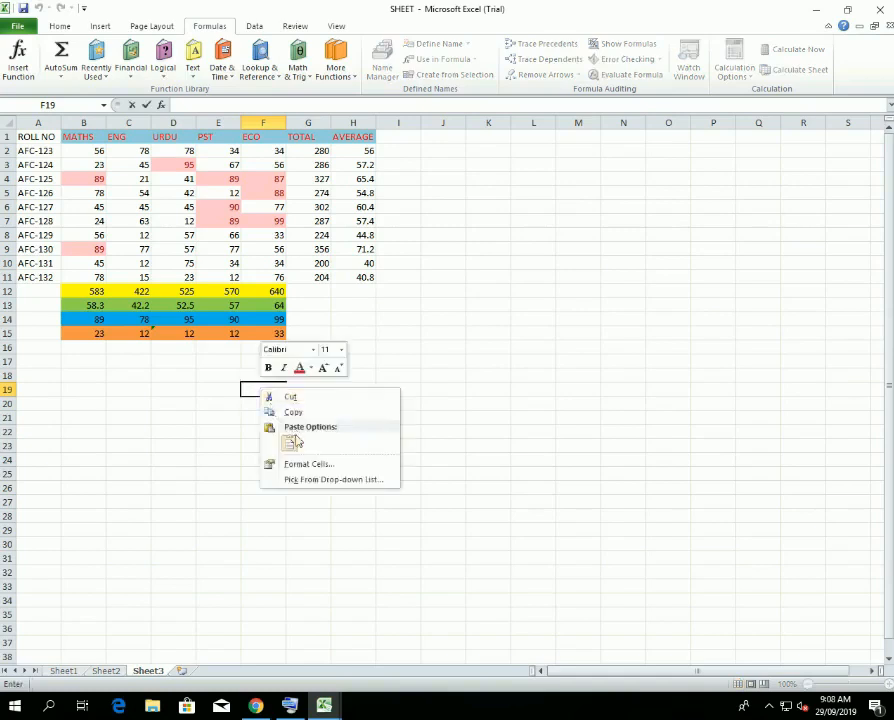
click(288, 443)
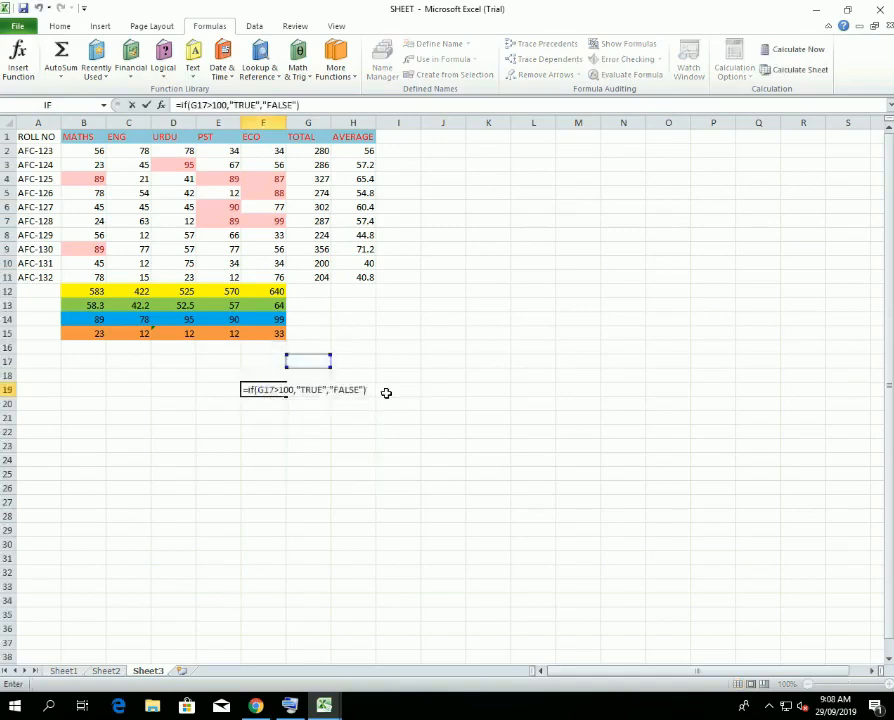
click(377, 394)
key(Return)
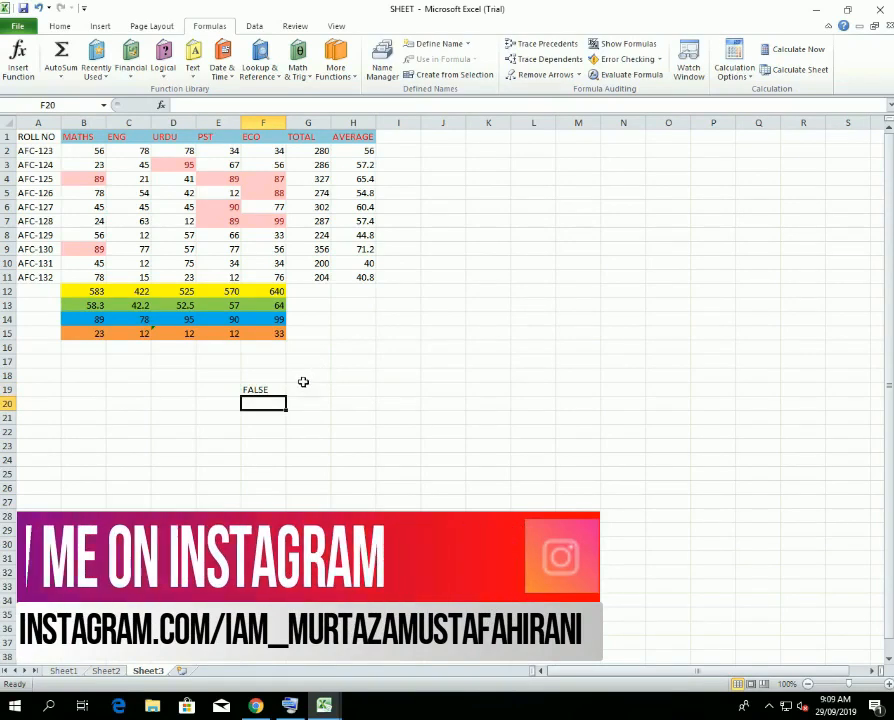
Review the arguments of the IF formula in F19 and the cell it refers to without changing it.
double_click(280, 390)
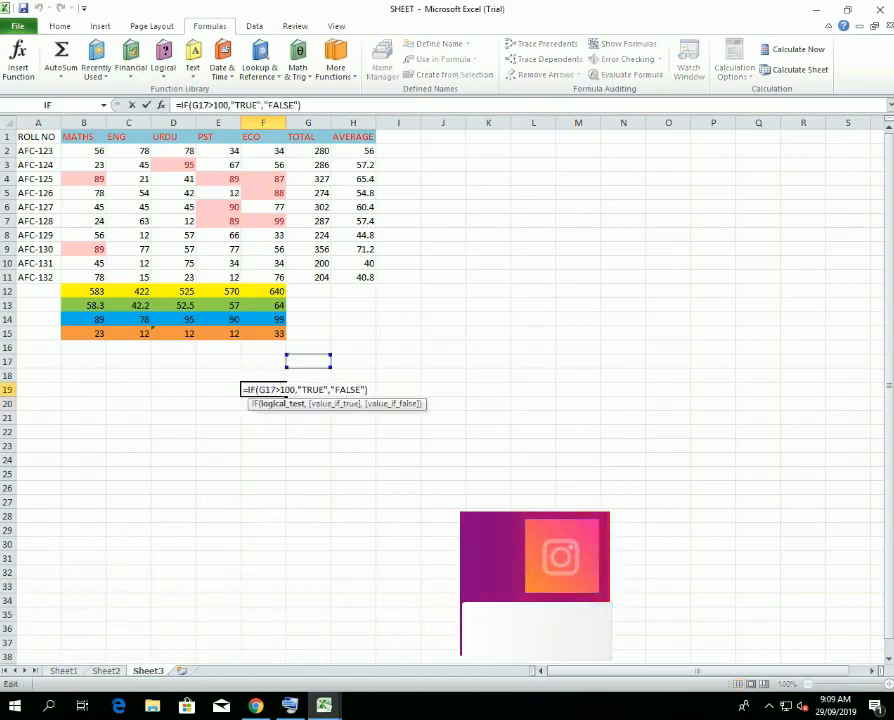
key(End)
key(Return)
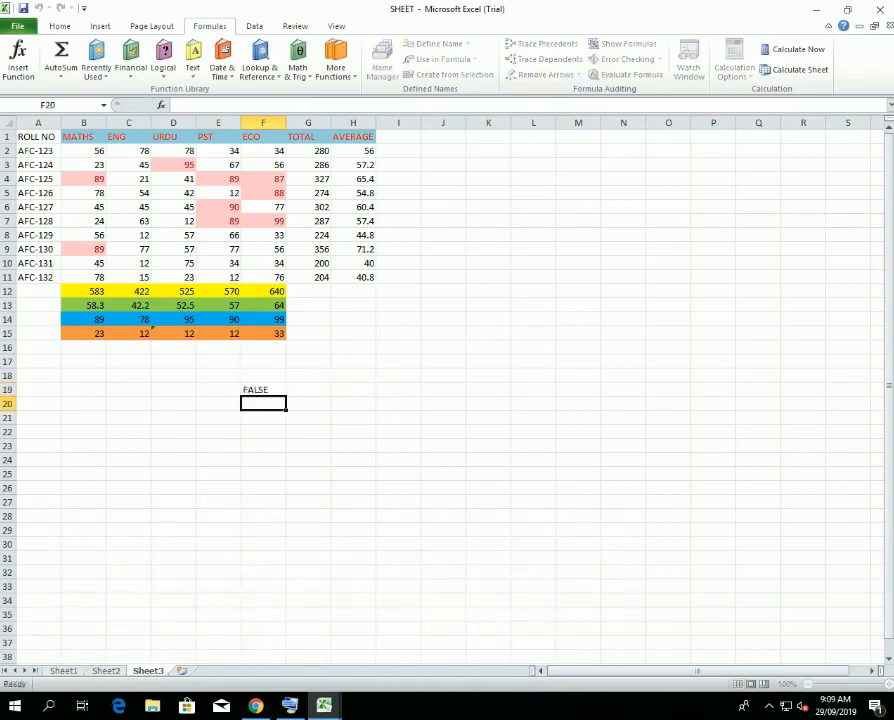
Enter 100 in G17, the cell tested by the IF formula in F19.
click(313, 368)
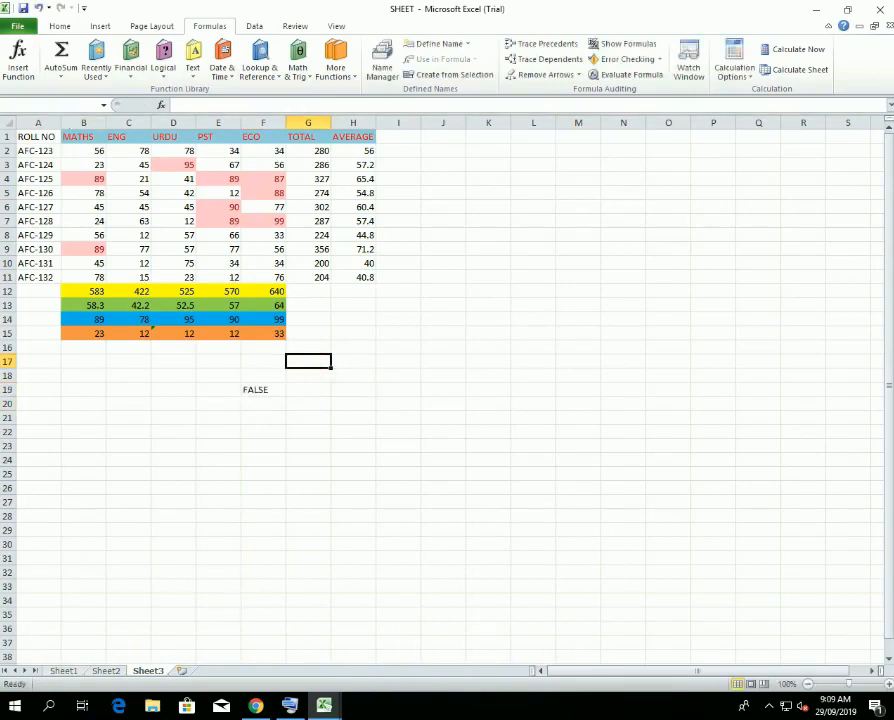
click(20, 104)
click(317, 368)
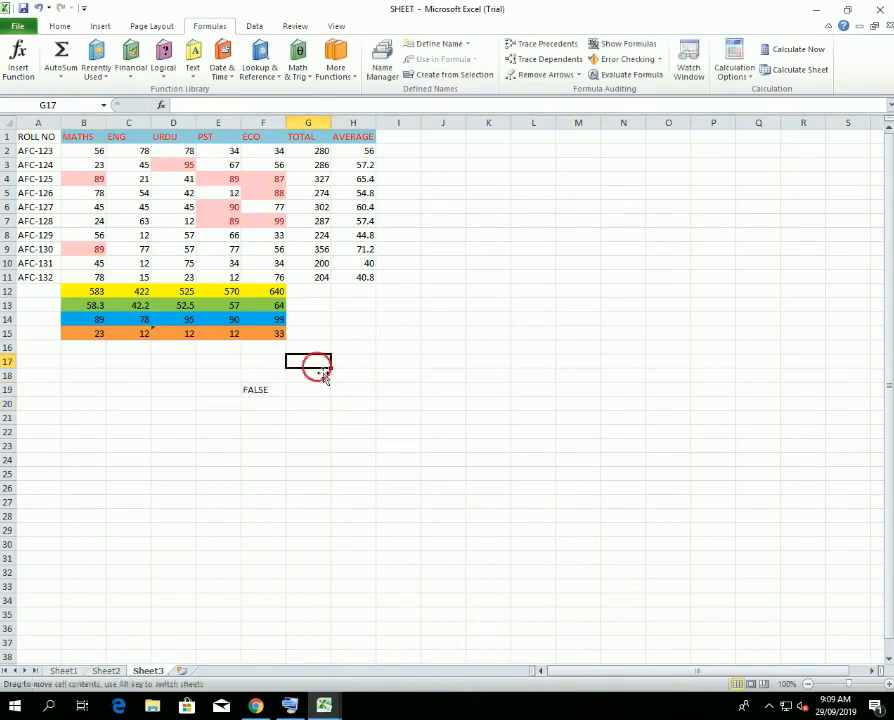
double_click(316, 363)
text(100)
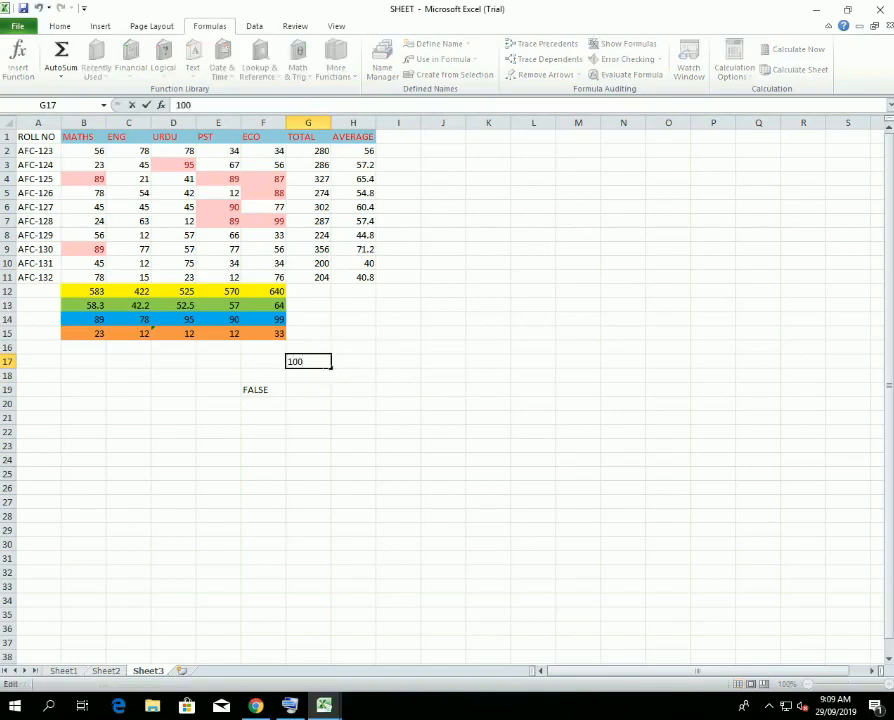
key(Return)
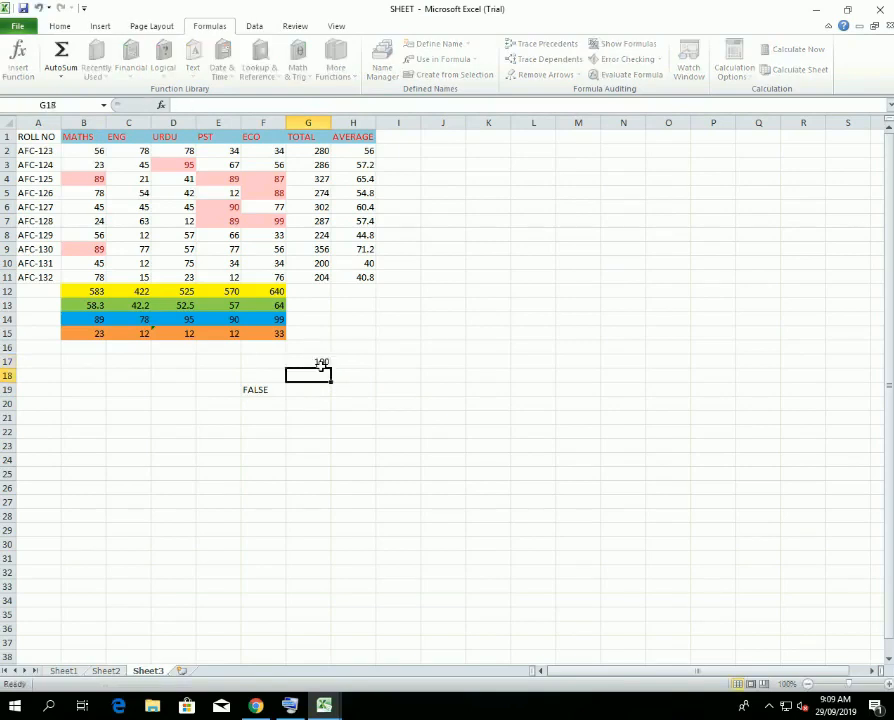
Change the test value in G17 to 101 so it exceeds the IF formula's threshold.
double_click(323, 364)
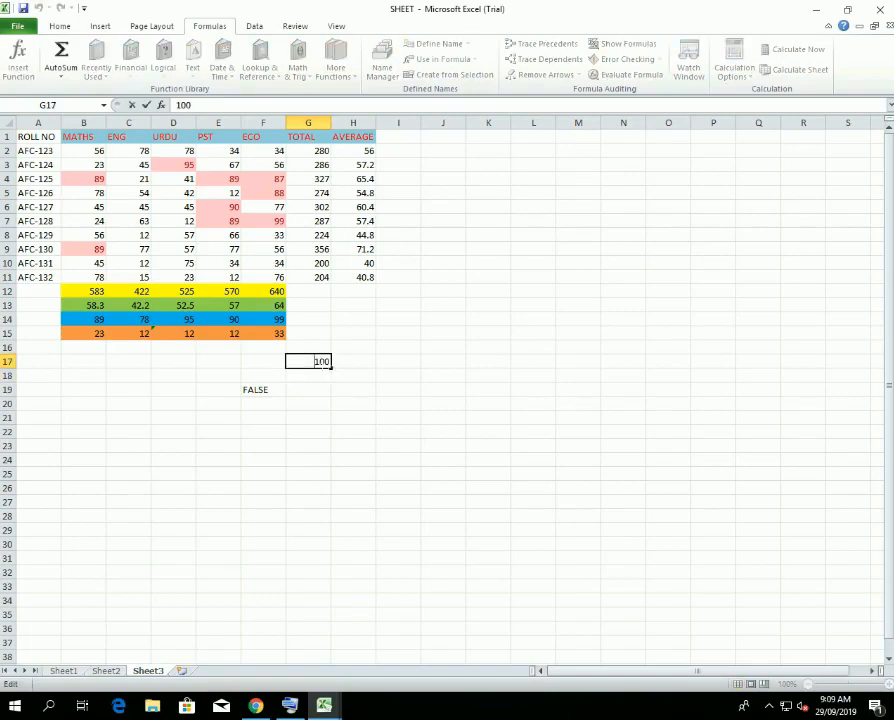
key(BackSpace)
text(1)
key(Return)
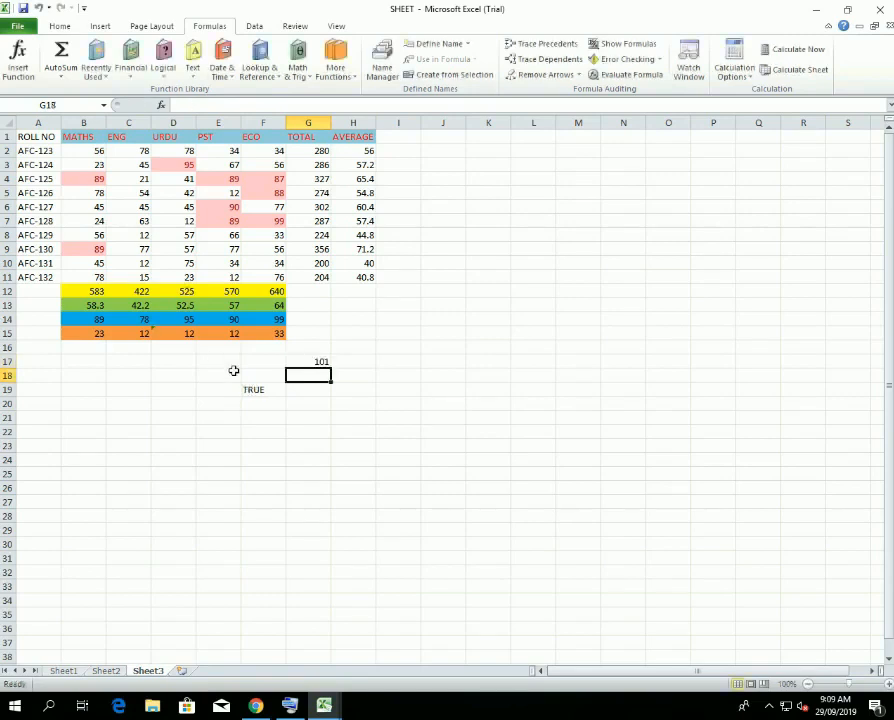
Check the IF formula in F19 against its referenced cell without changing it.
click(262, 390)
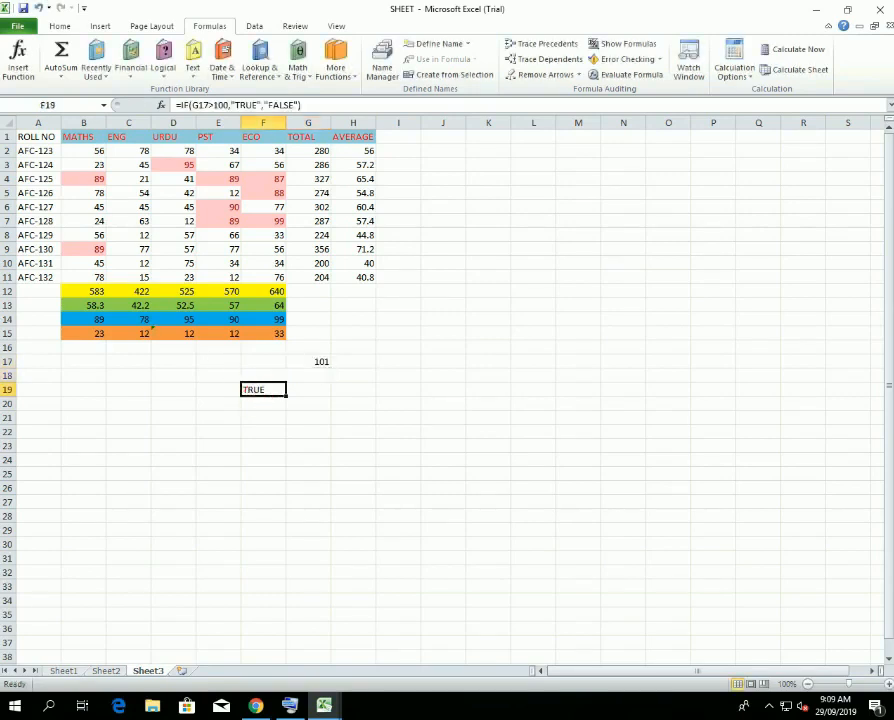
double_click(256, 390)
click(370, 392)
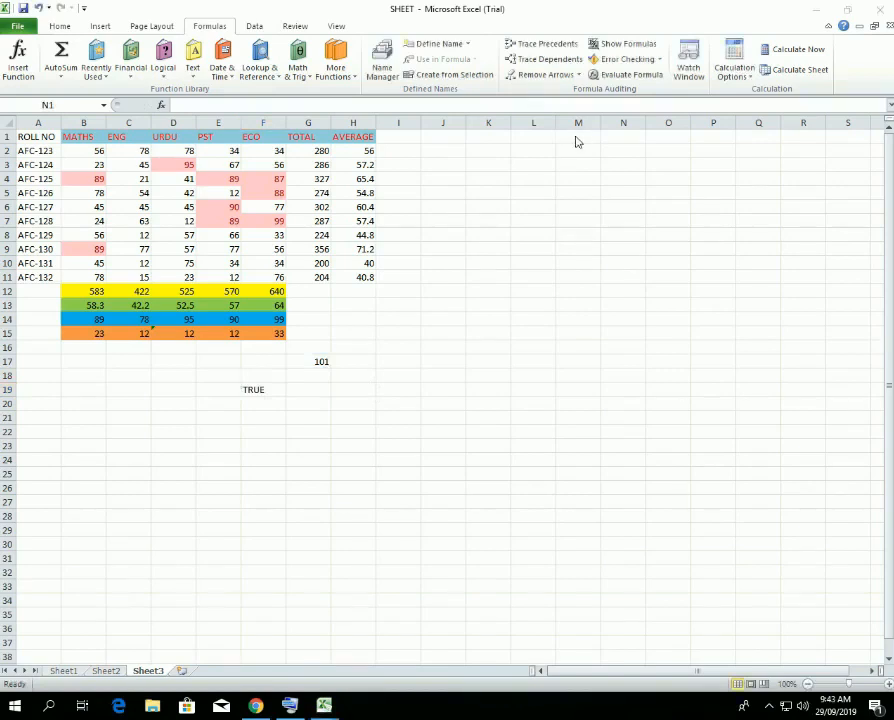
double_click(579, 139)
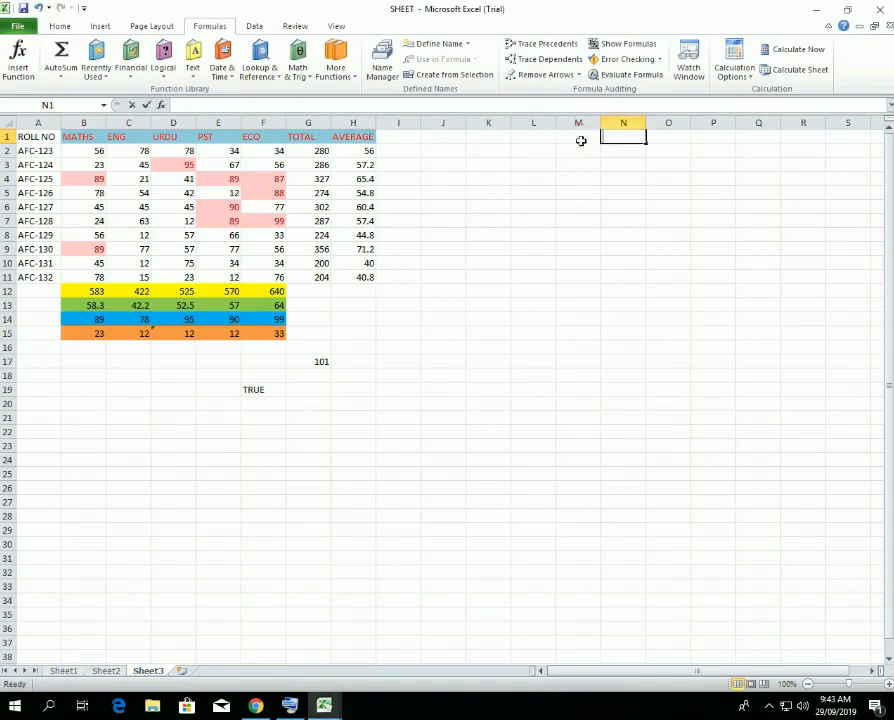
click(579, 140)
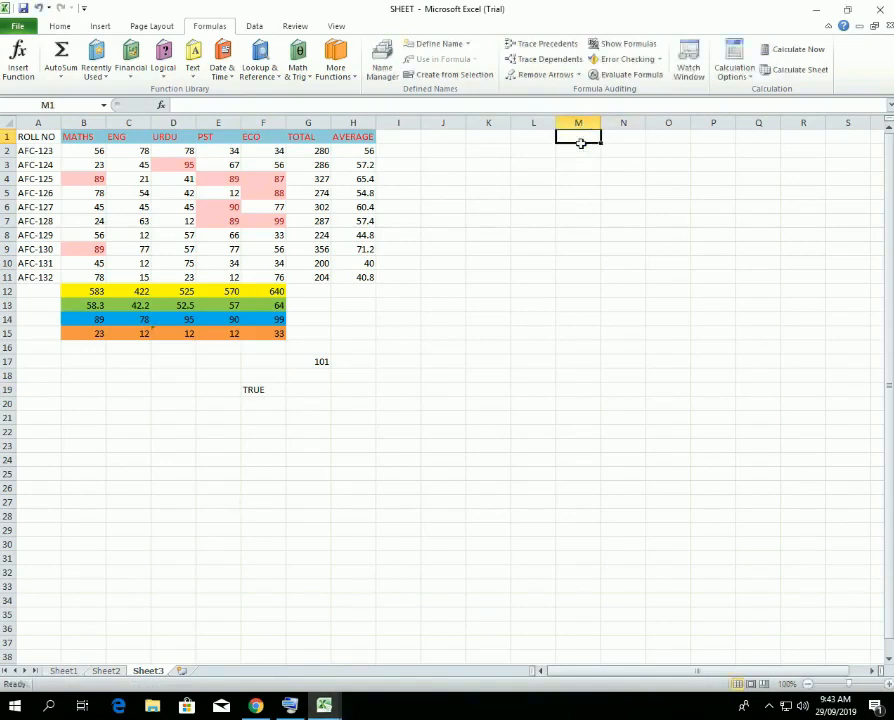
right_click(578, 144)
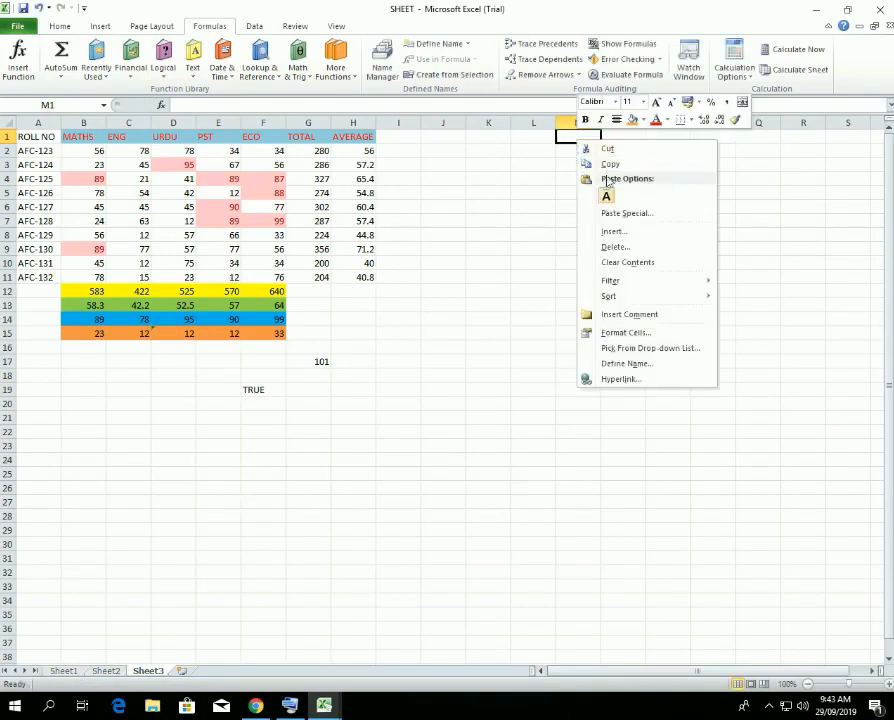
click(606, 197)
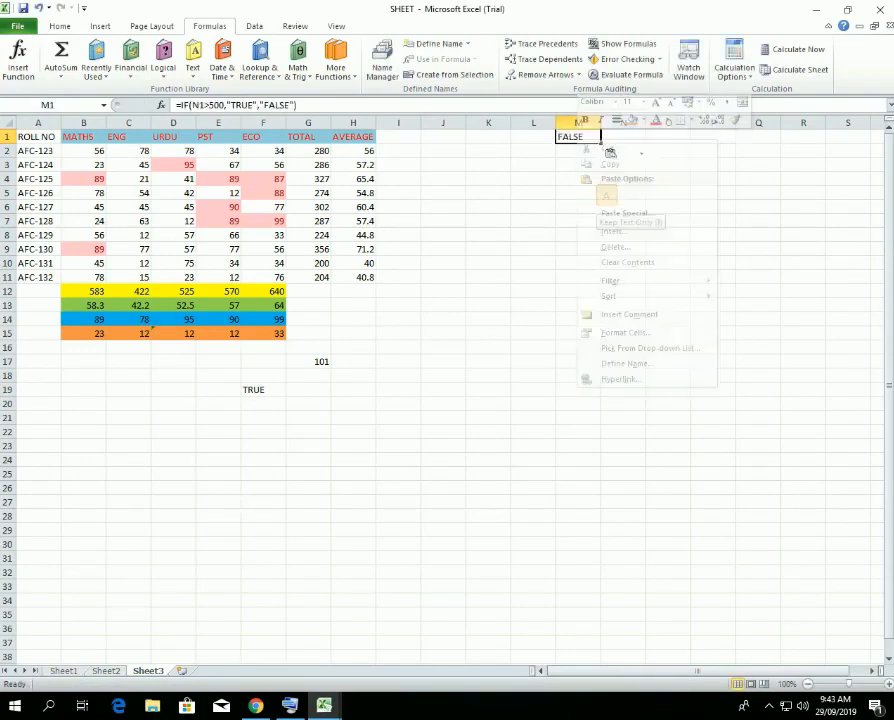
key(BackSpace)
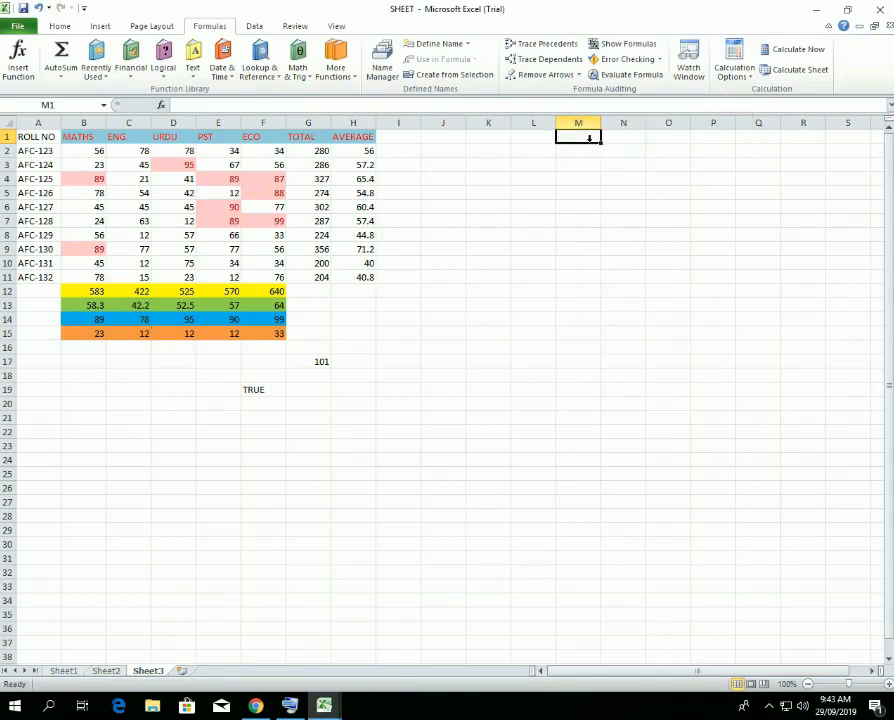
Paste the copied formula =IF(N1>500,"TRUE","FALSE") into M1 and commit it.
right_click(578, 137)
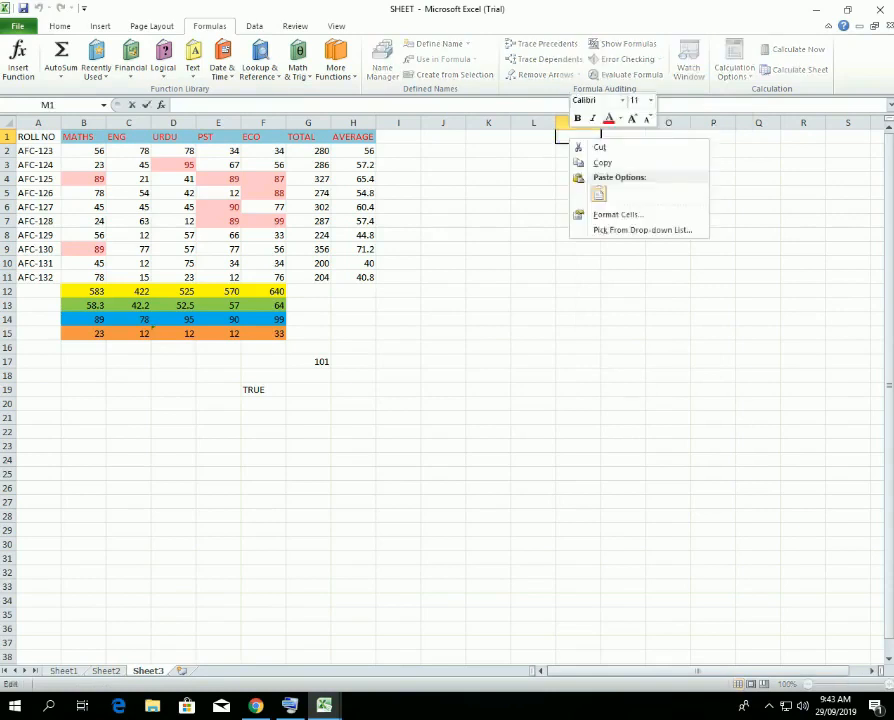
click(592, 187)
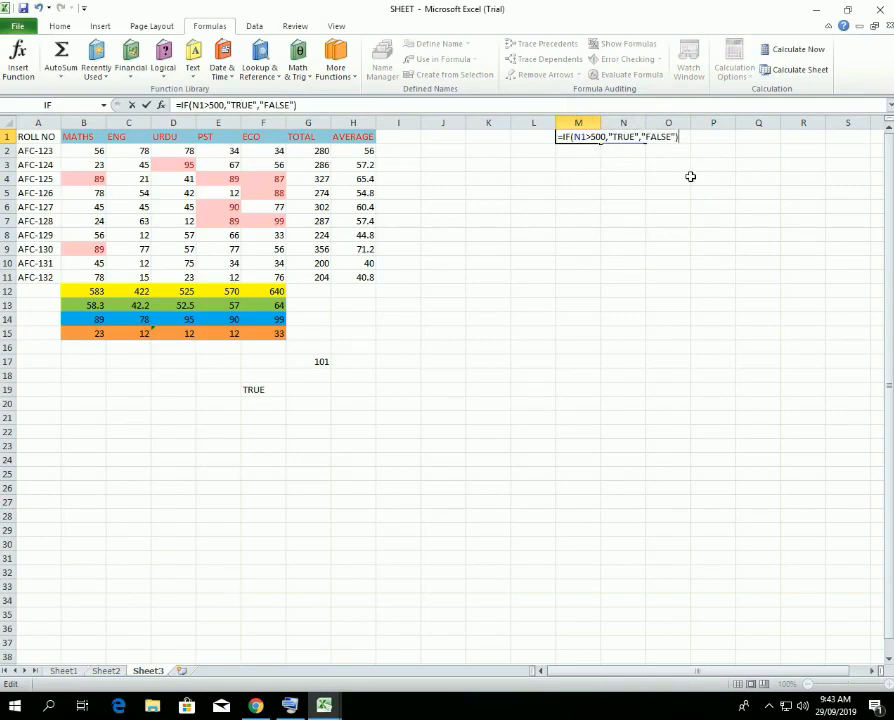
key(Return)
Enter 500 in N1 to test the IF formula in M1 at its threshold.
click(624, 140)
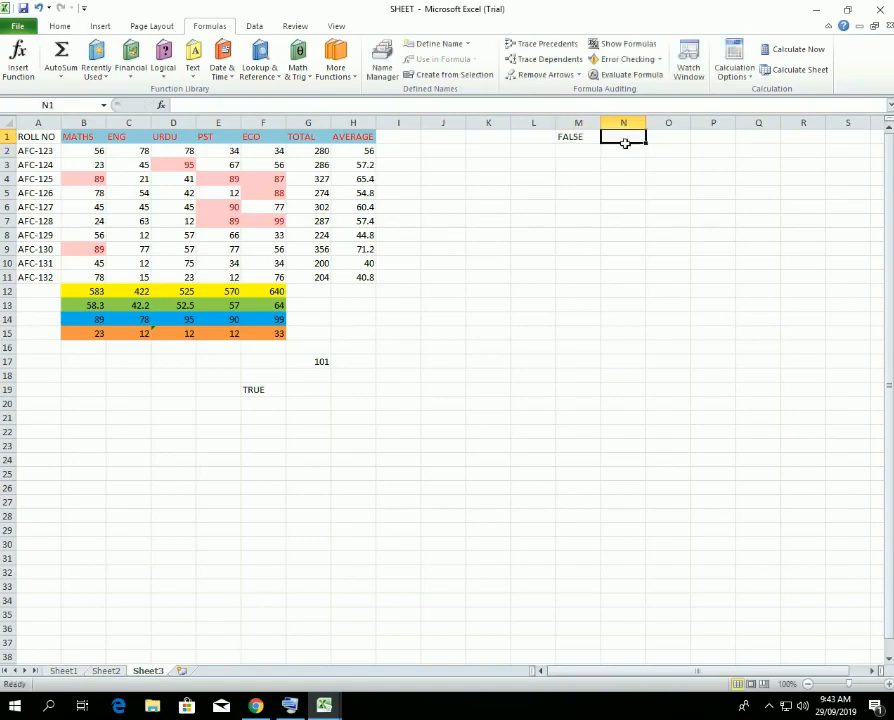
text(500)
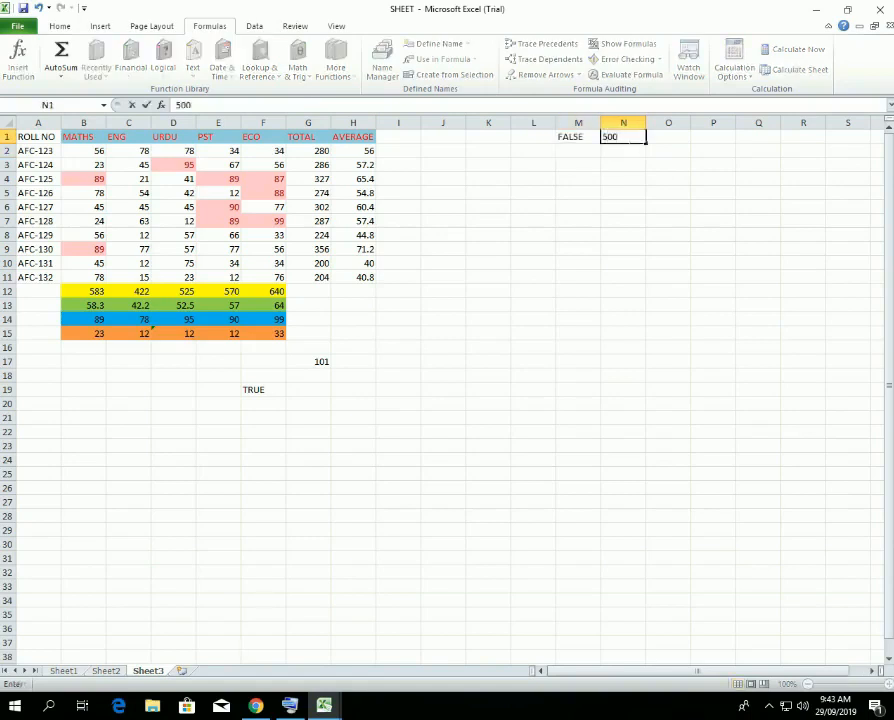
key(Return)
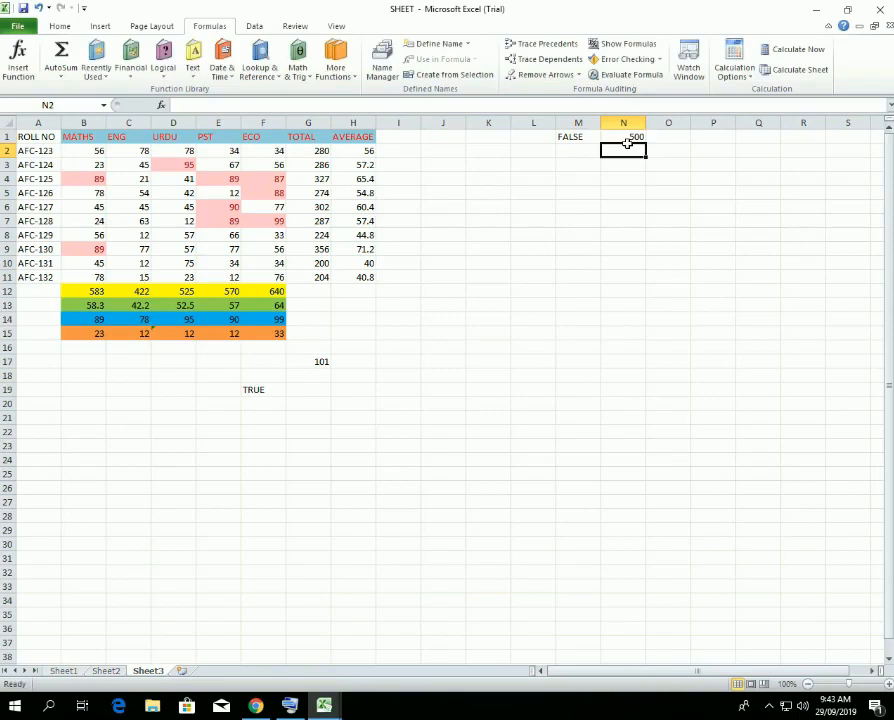
Replace the value in N1 with 550 to test the IF formula in M1 above its threshold.
click(620, 138)
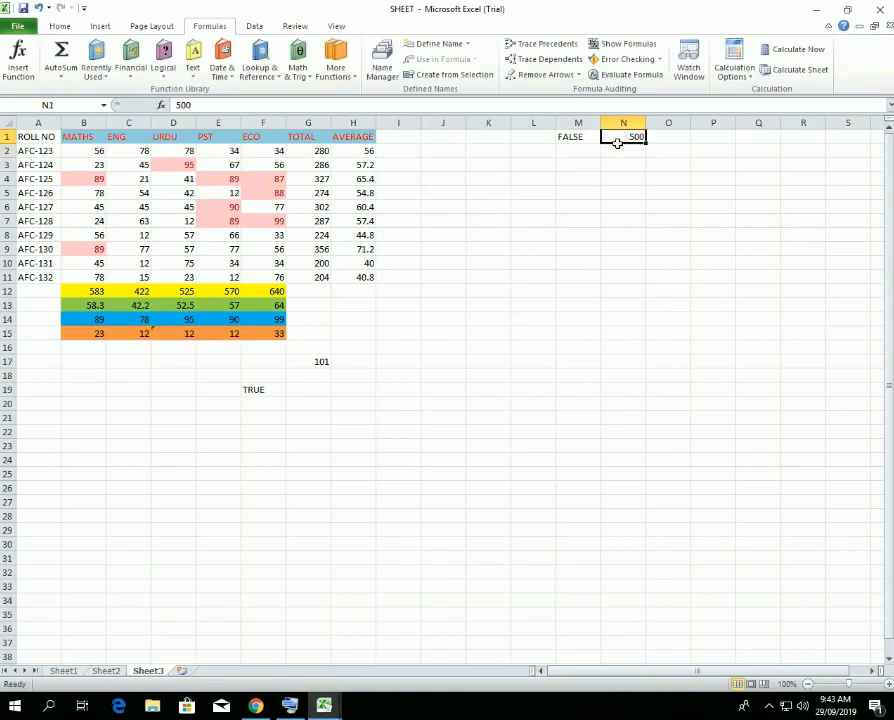
text(550)
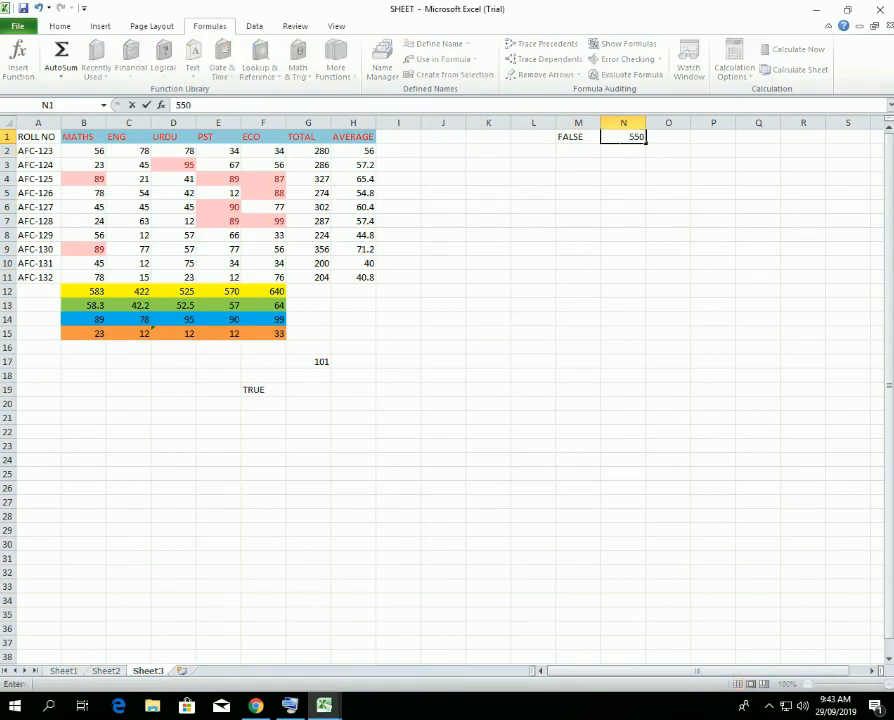
click(624, 151)
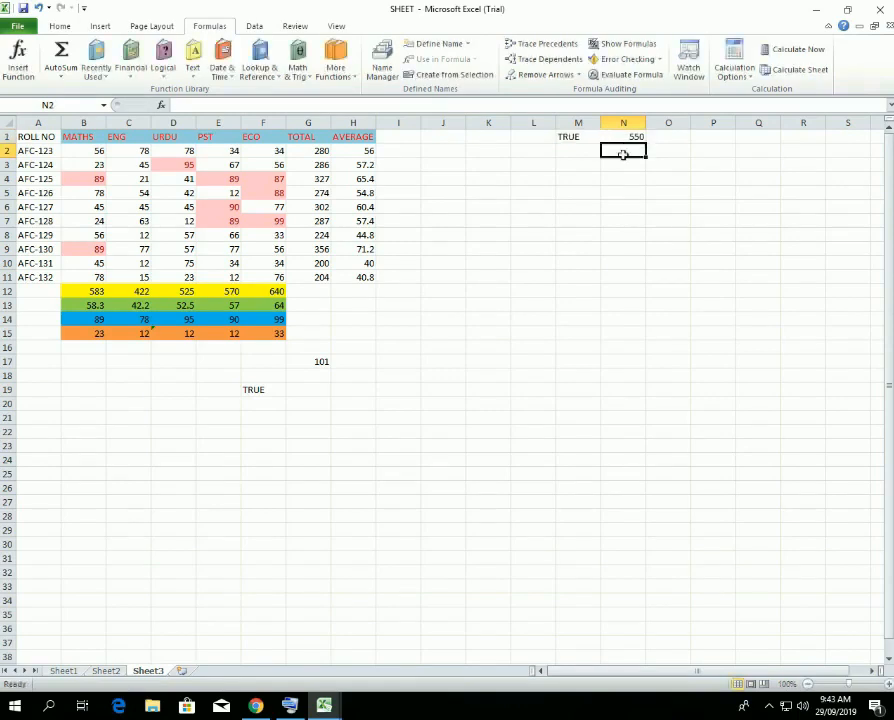